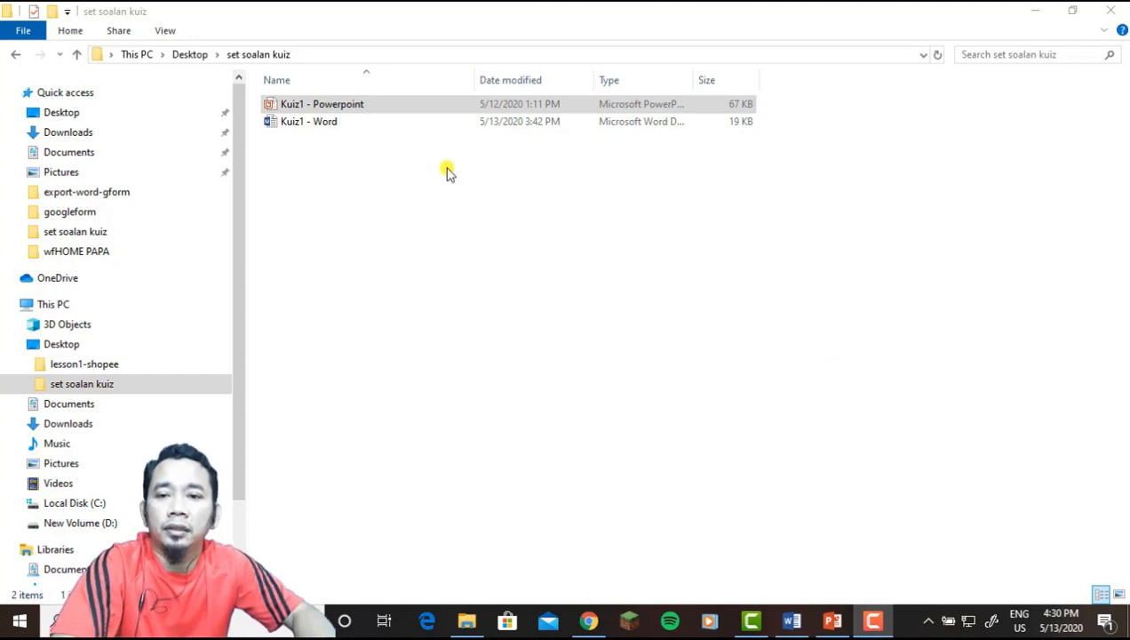
- Switch to Word to view the quiz questions in the Kuiz1 - Word document
{"action": "left_click", "coordinate": [338, 121]}
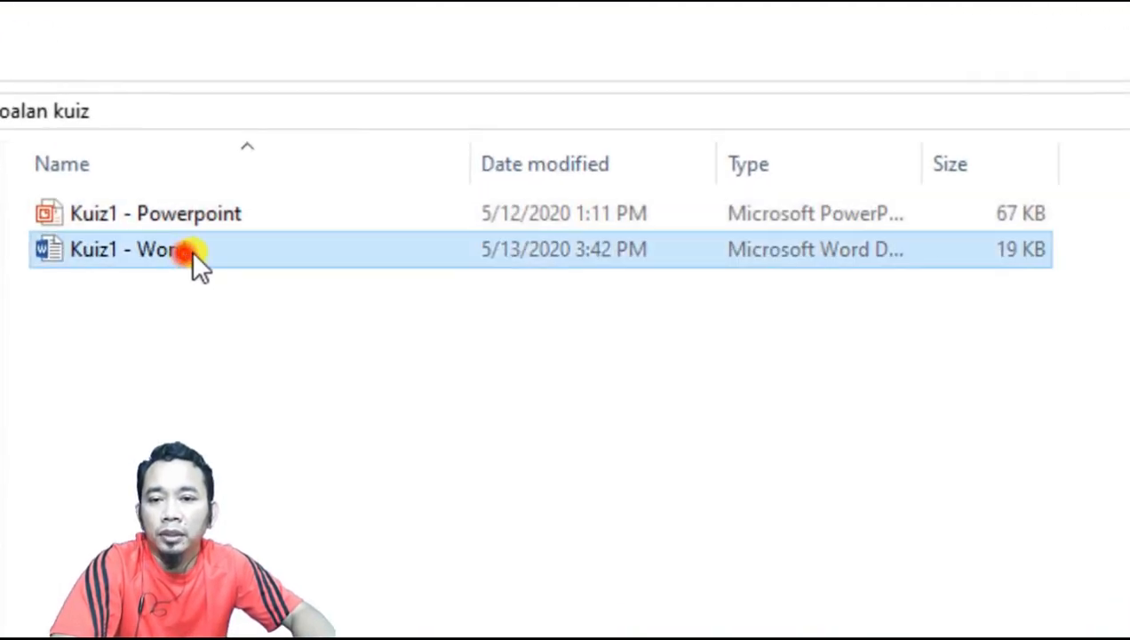
{"action": "left_click", "coordinate": [235, 212]}
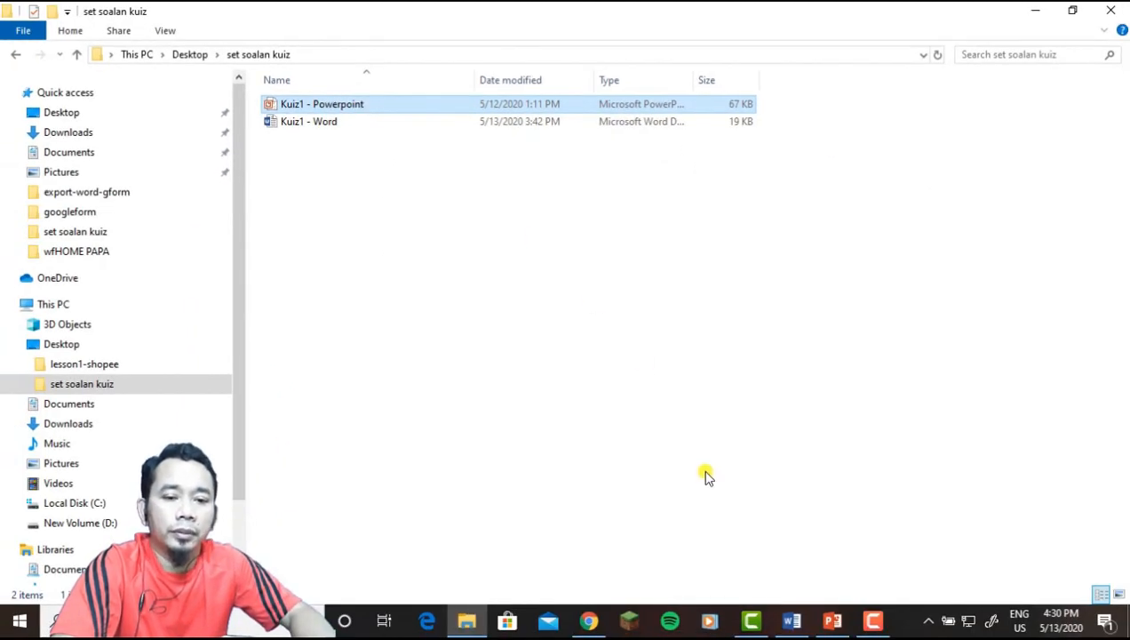
{"action": "left_click", "coordinate": [787, 606]}
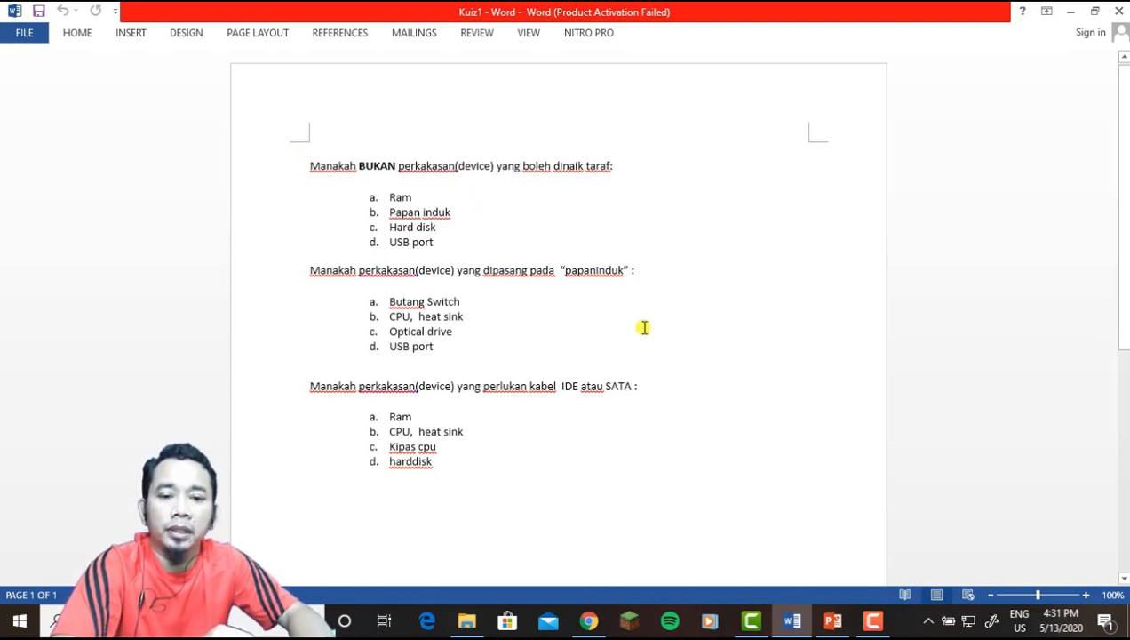
- Switch to PowerPoint and examine the quiz question on each slide of the Kuiz1 - Powerpoint presentation
{"action": "left_click", "coordinate": [831, 620]}
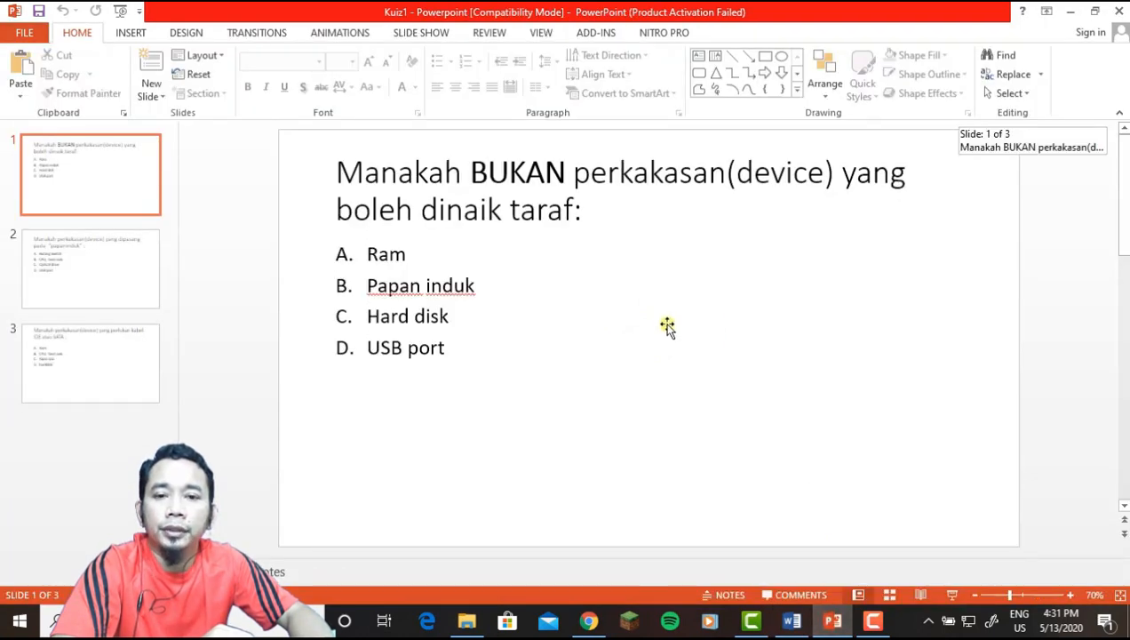
{"action": "left_click", "coordinate": [107, 269]}
{"action": "left_click", "coordinate": [110, 357]}
{"action": "left_click", "coordinate": [95, 178]}
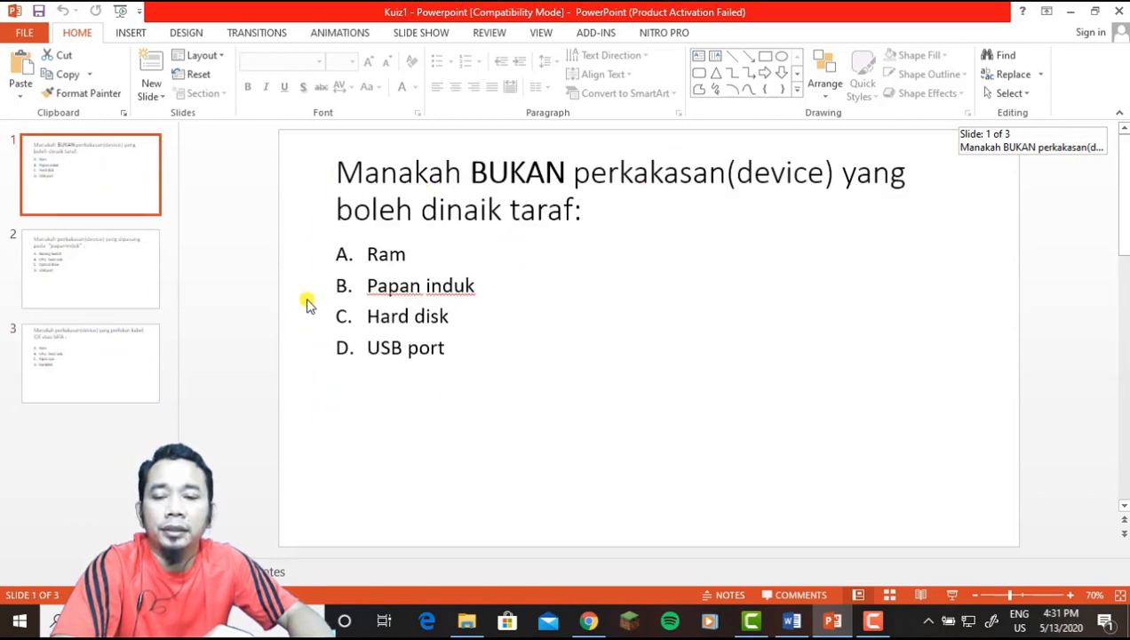
{"action": "left_click", "coordinate": [53, 282]}
{"action": "left_click", "coordinate": [102, 382]}
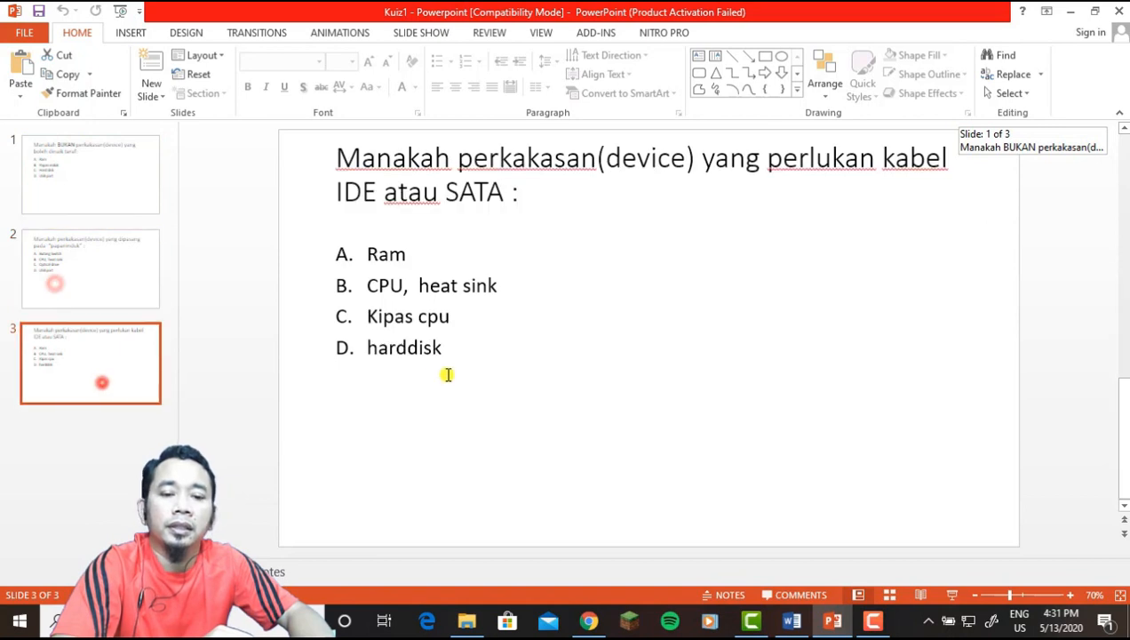
- Close the Kuiz1 PowerPoint presentation and the Kuiz1 Word document
{"action": "right_click", "coordinate": [789, 613]}
{"action": "left_click", "coordinate": [782, 589]}
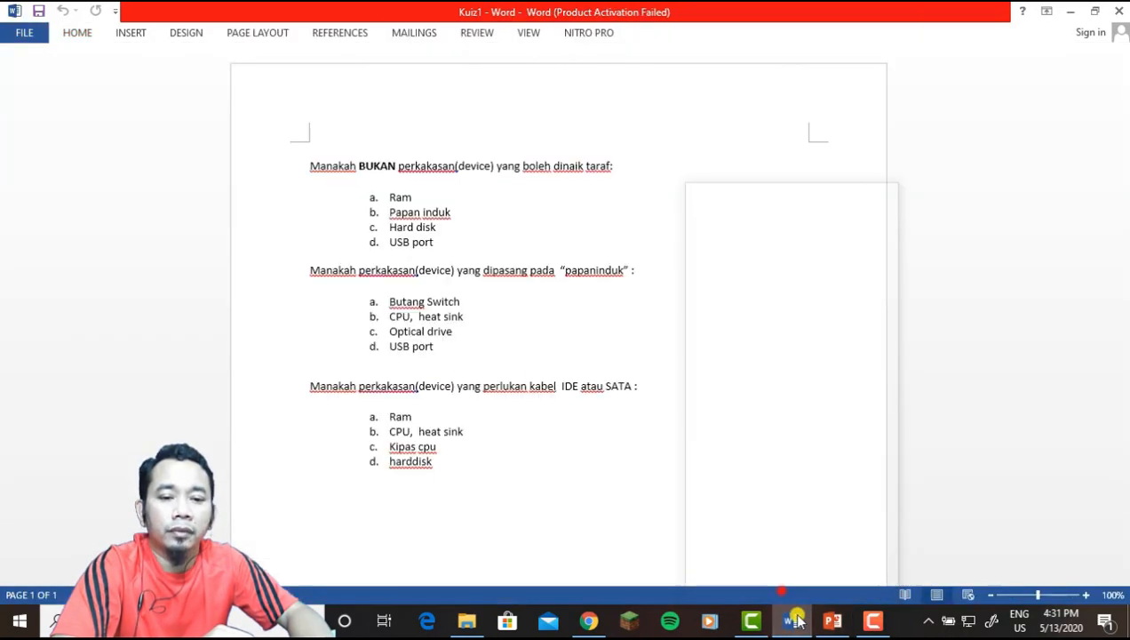
{"action": "right_click", "coordinate": [795, 619]}
{"action": "left_click", "coordinate": [785, 583]}
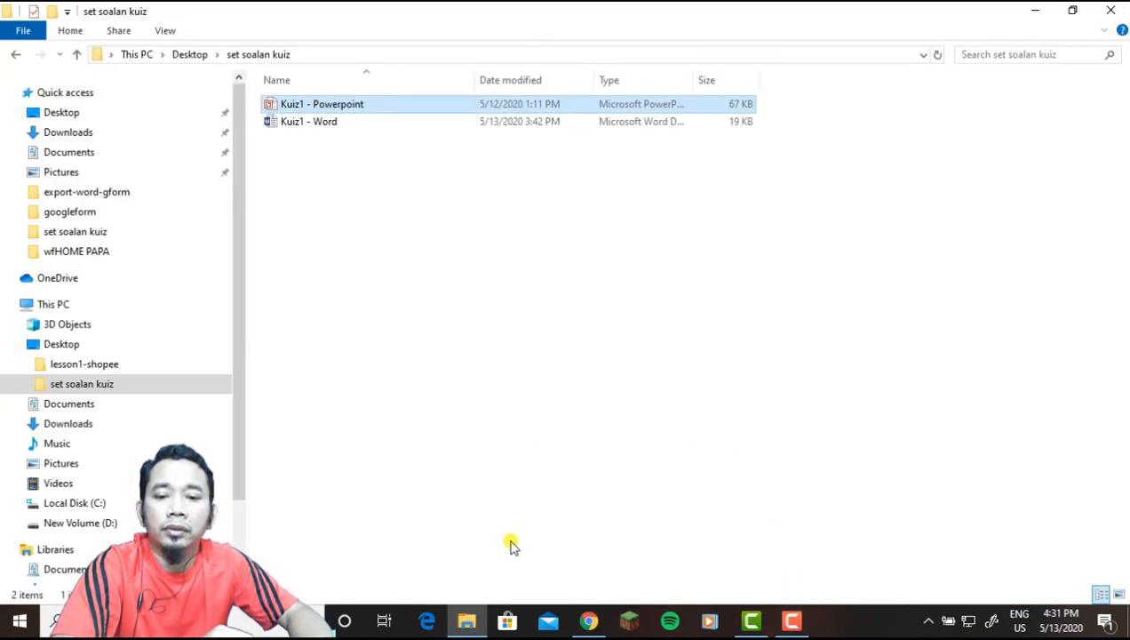
- Switch to Google Drive in Chrome, upload the set soalan kuiz folder to My Drive, and dismiss the upload notice
{"action": "left_click", "coordinate": [589, 620]}
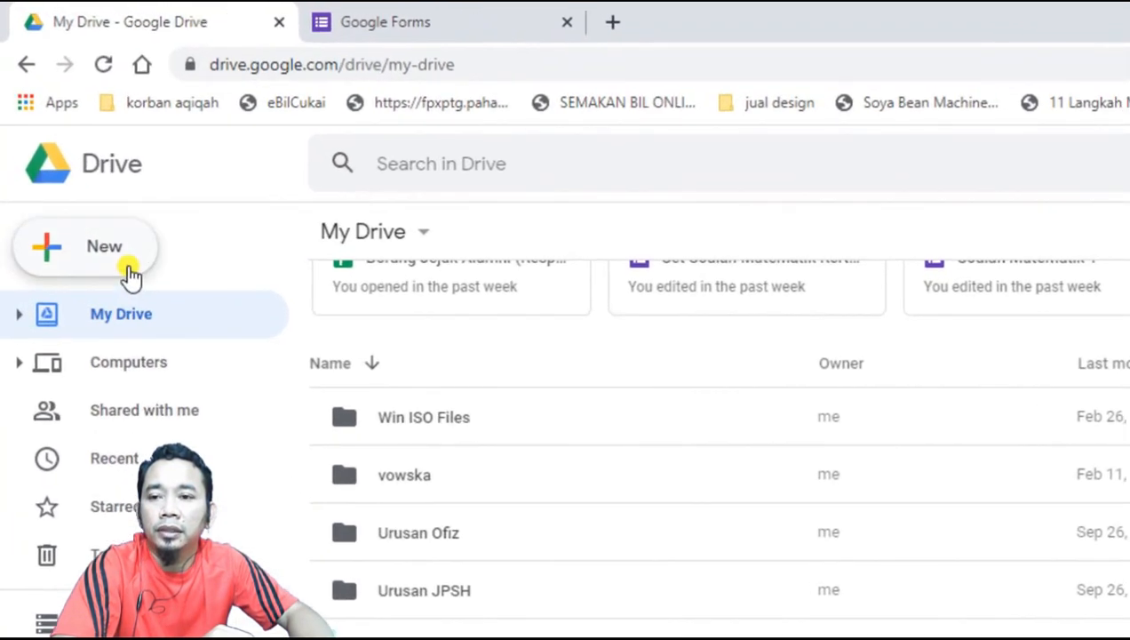
{"action": "left_click", "coordinate": [94, 265]}
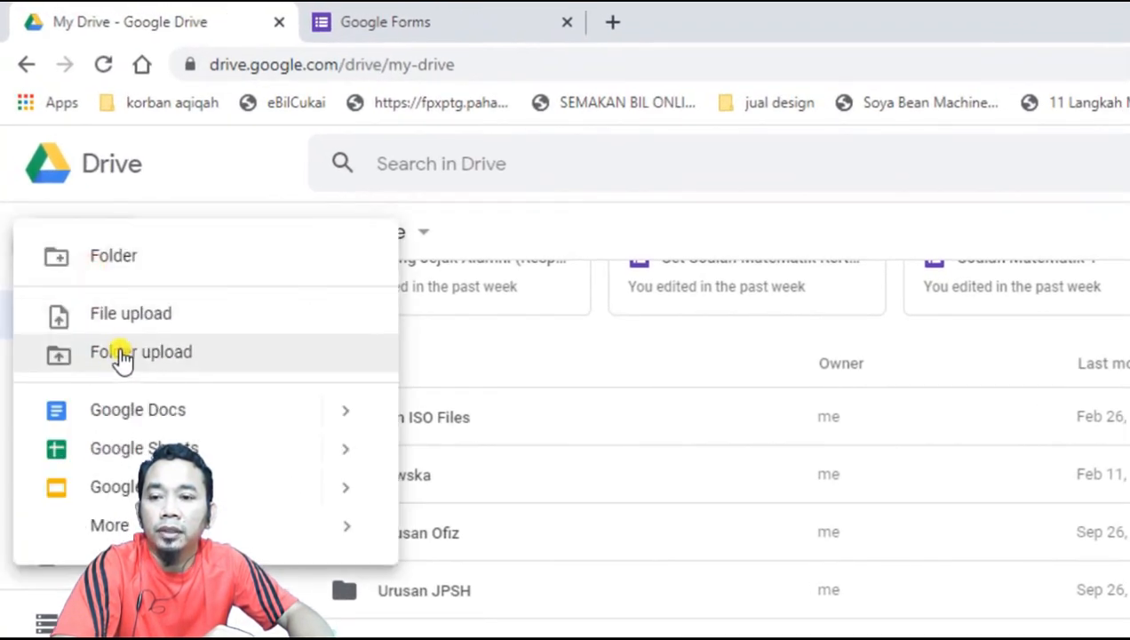
{"action": "left_click", "coordinate": [177, 361]}
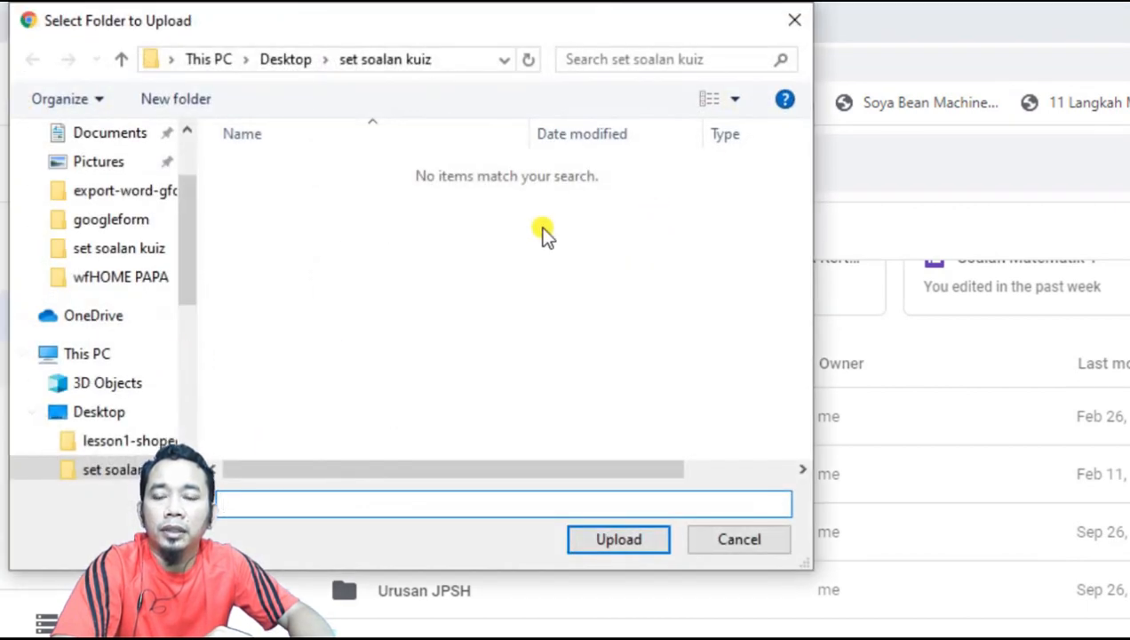
{"action": "left_click", "coordinate": [622, 544]}
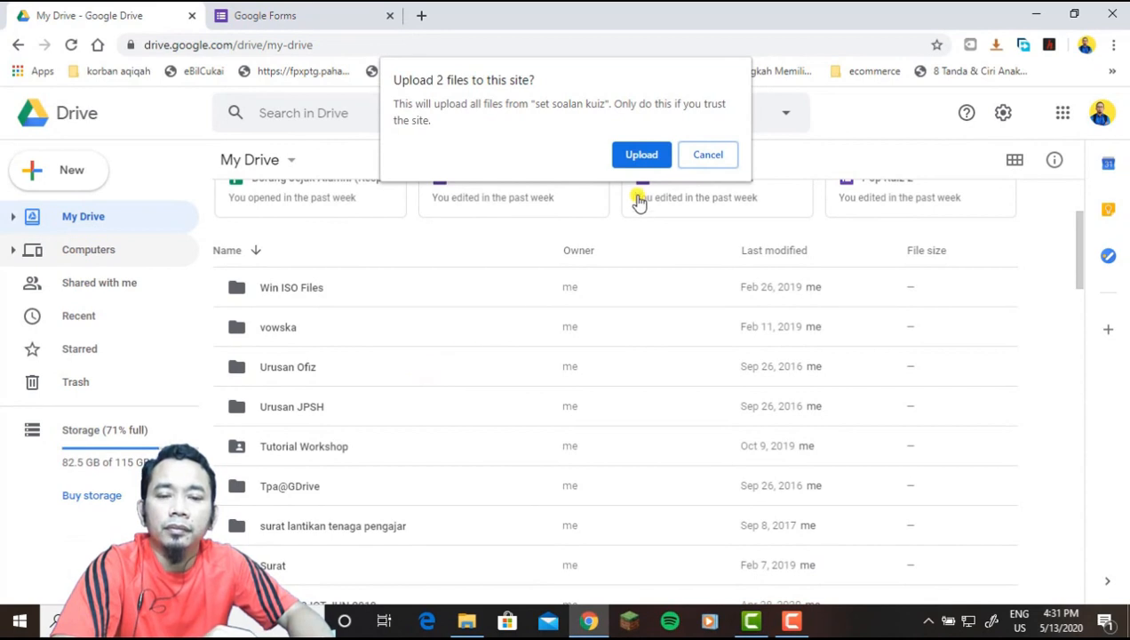
{"action": "left_click", "coordinate": [649, 164]}
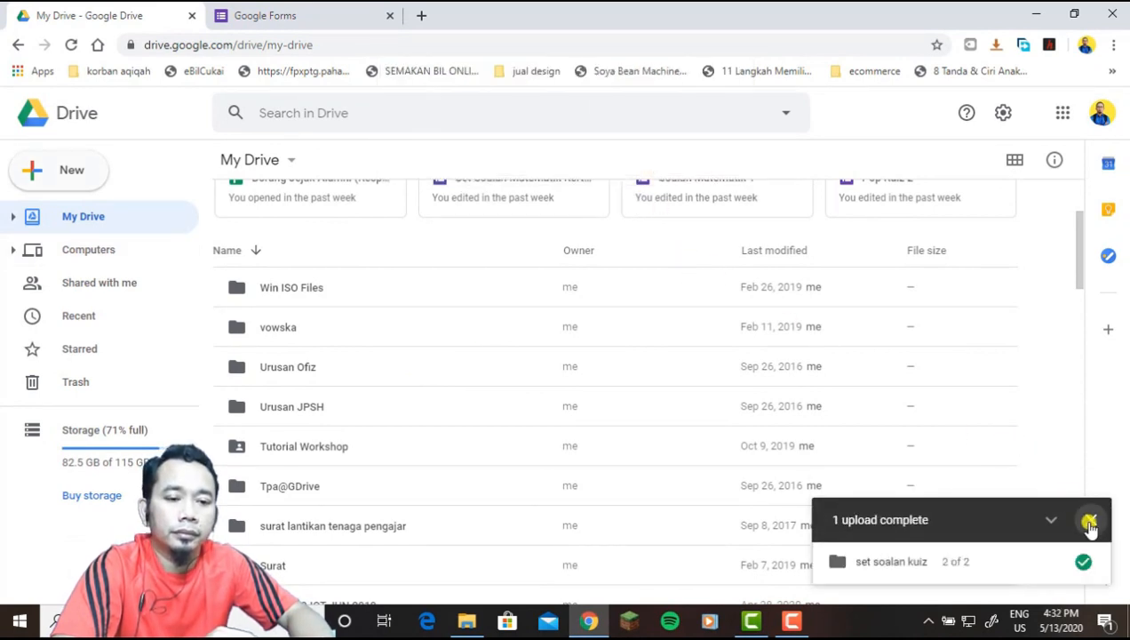
{"action": "left_click", "coordinate": [1090, 522]}
- Open the uploaded set soalan kuiz folder in My Drive and check its Word and PowerPoint files
{"action": "scroll", "coordinate": [1079, 524], "scroll_direction": "down", "scroll_amount": 4}
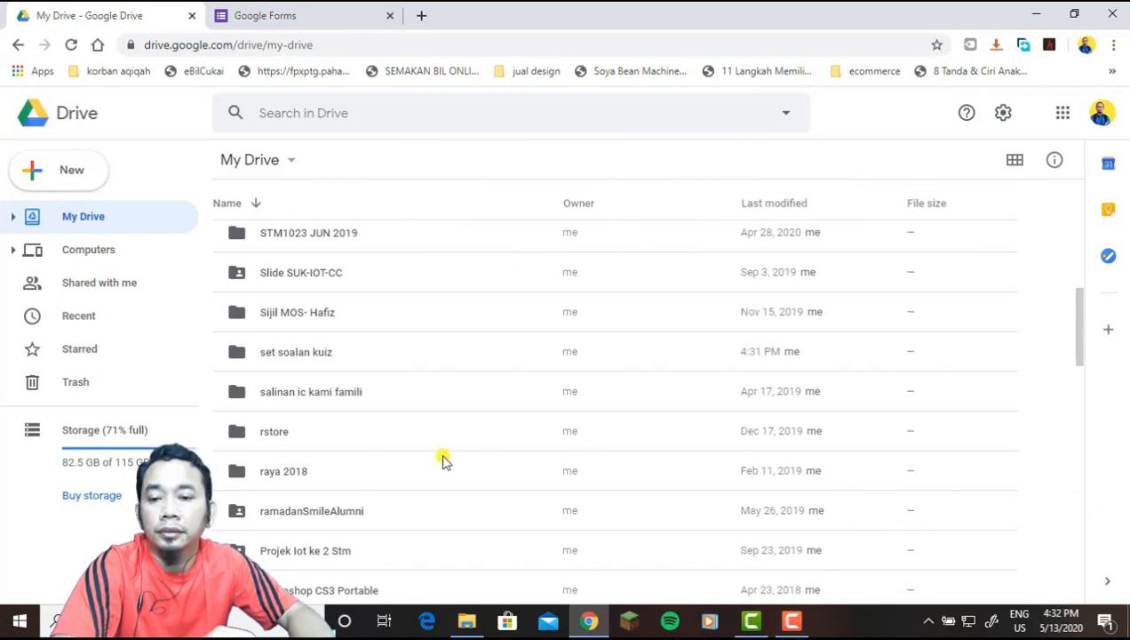
{"action": "left_click", "coordinate": [322, 353]}
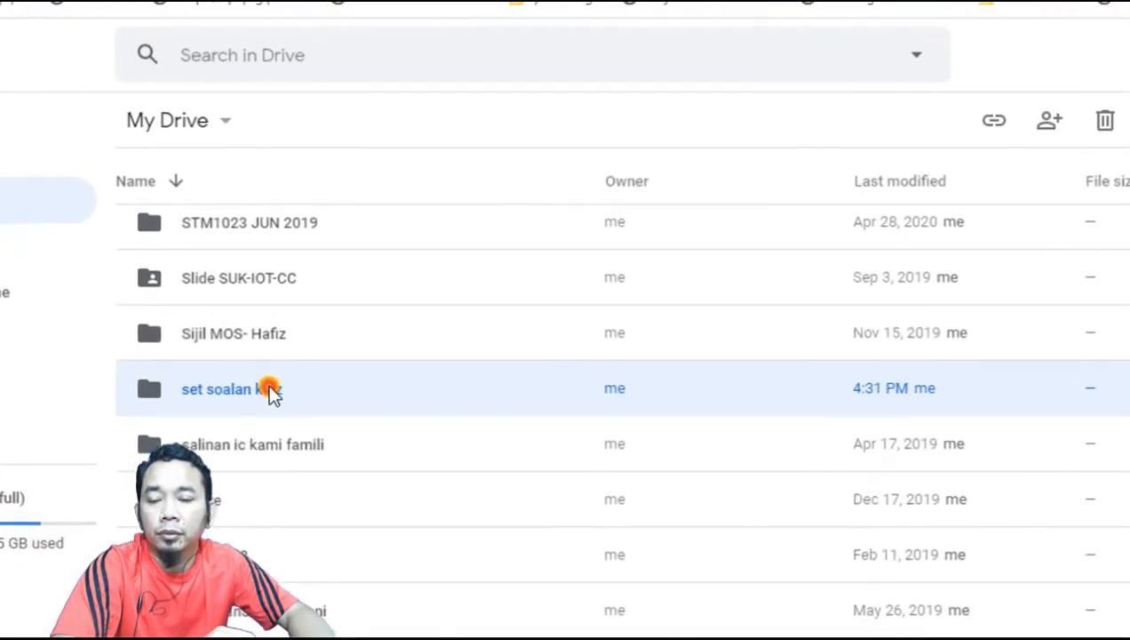
{"action": "double_click", "coordinate": [322, 391]}
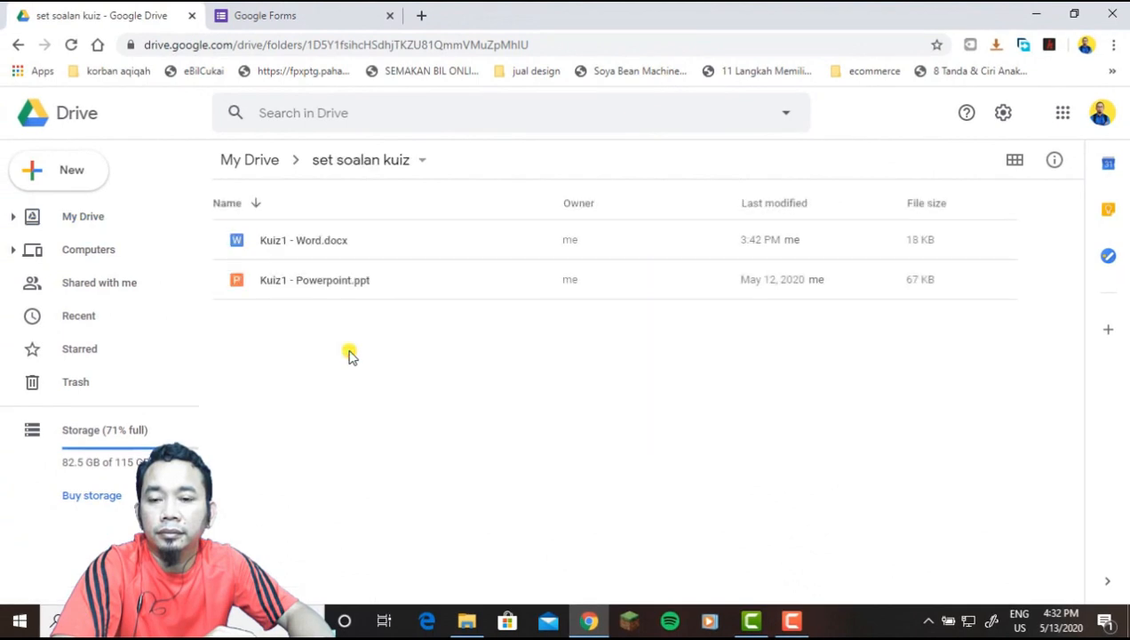
{"action": "left_click", "coordinate": [313, 282]}
{"action": "left_click", "coordinate": [335, 241]}
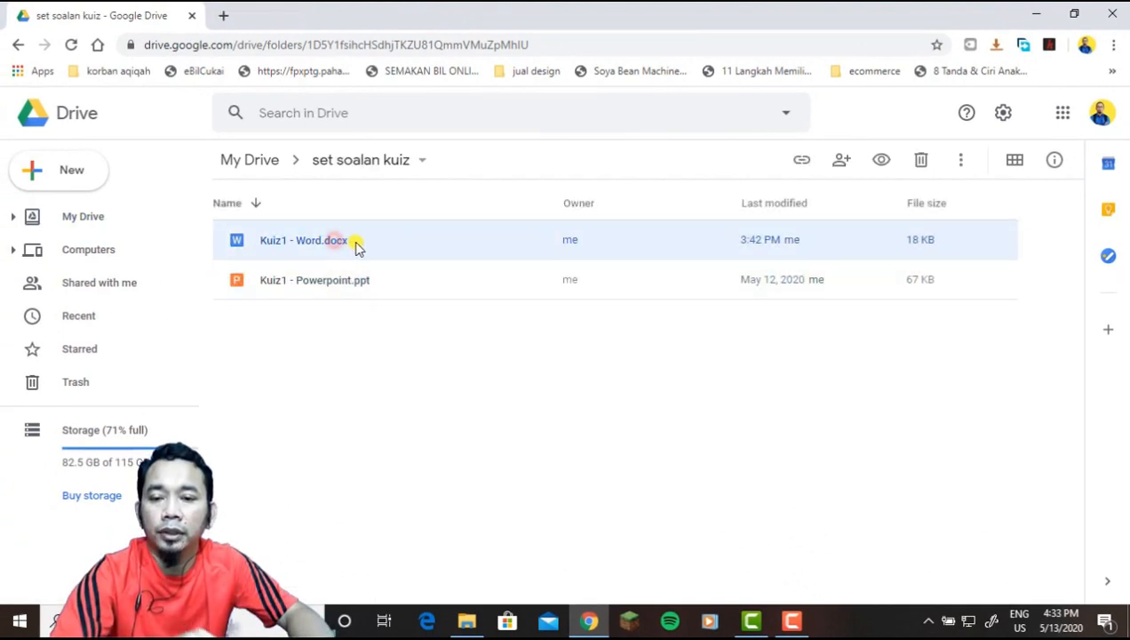
- Open Kuiz1 - Word.docx with Google Docs and save it in Google Docs format
{"action": "double_click", "coordinate": [309, 244]}
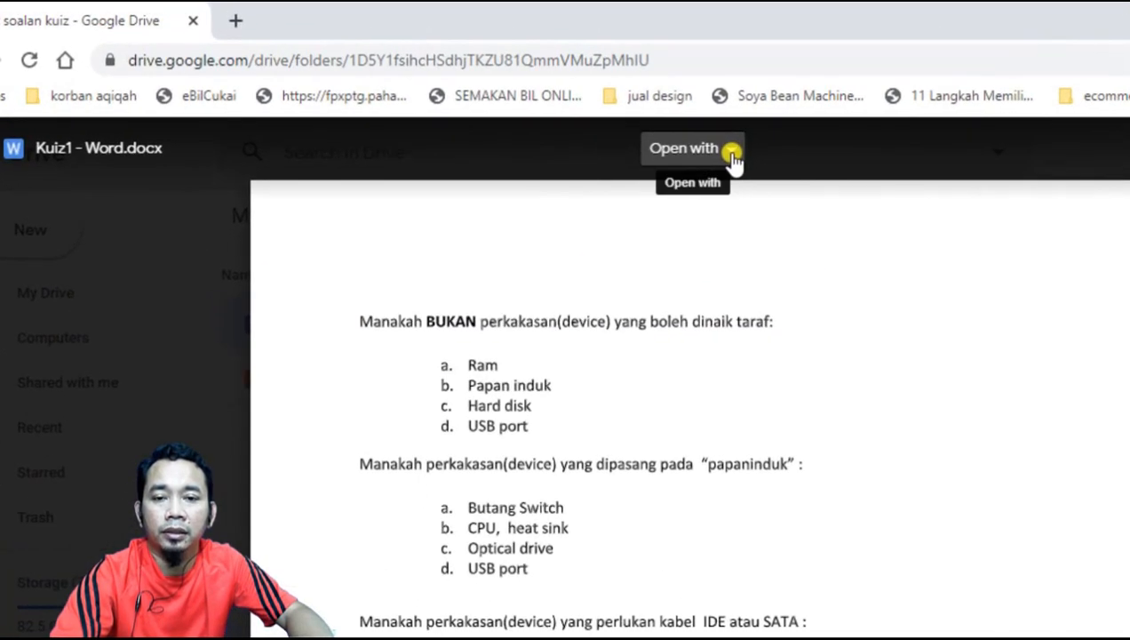
{"action": "left_click", "coordinate": [731, 153]}
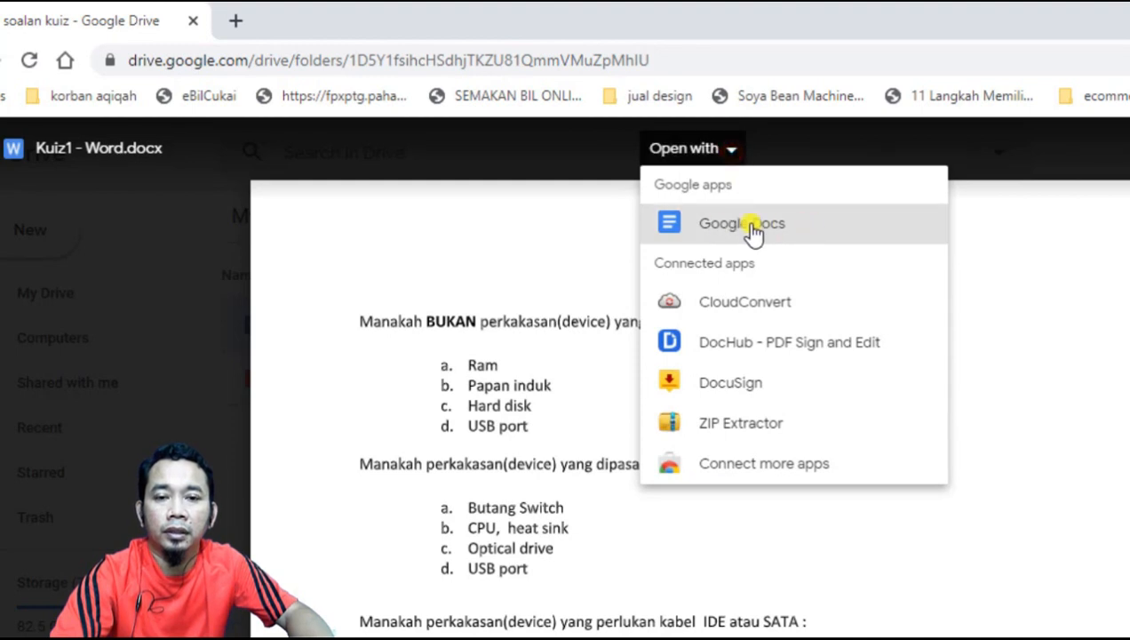
{"action": "left_click", "coordinate": [818, 224]}
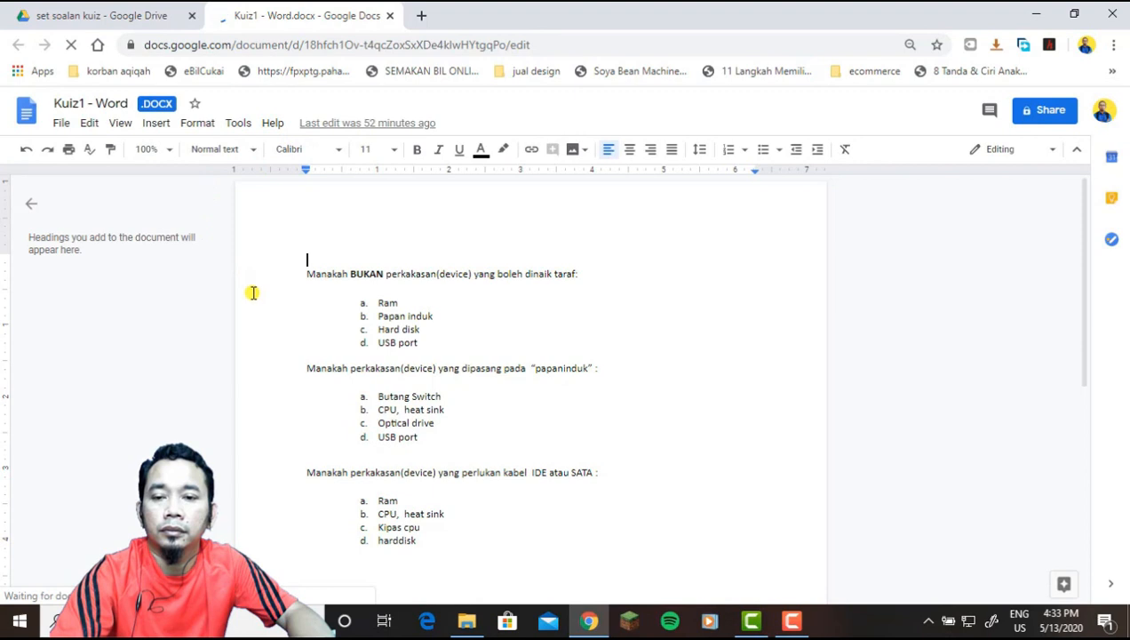
{"action": "left_click", "coordinate": [62, 127]}
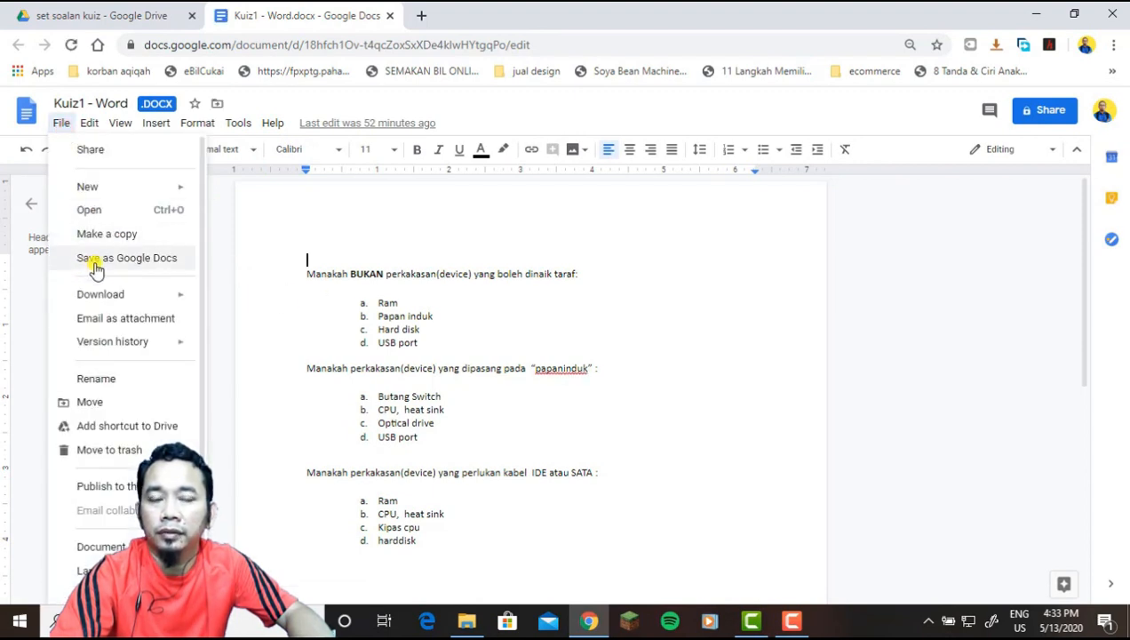
{"action": "left_click", "coordinate": [180, 269]}
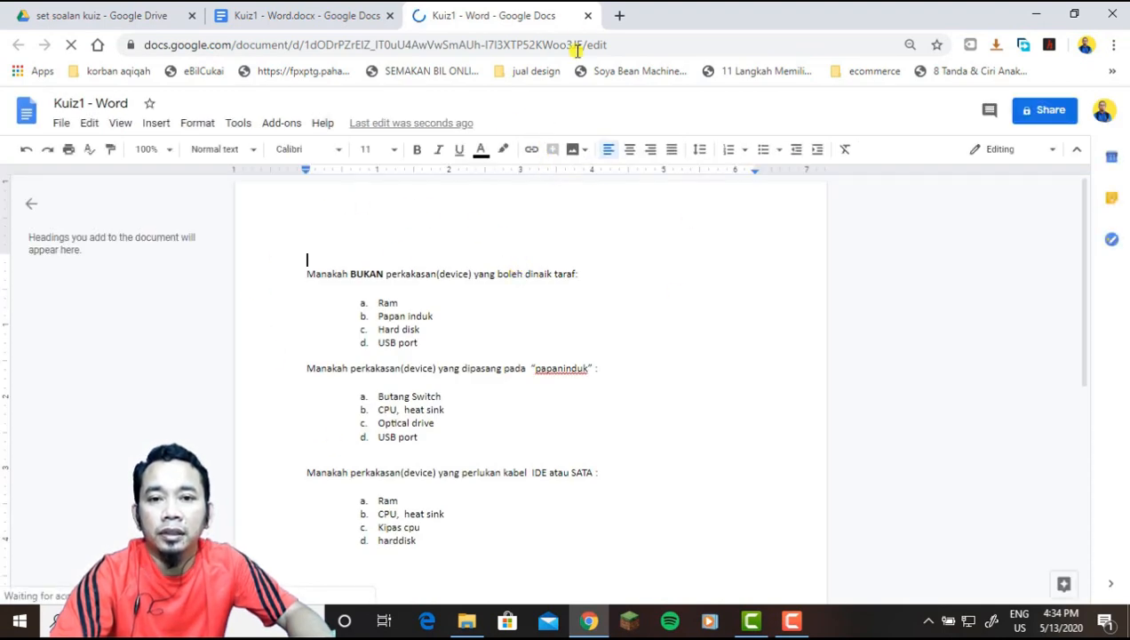
- Close both document tabs and the file preview, and compare the Google Docs copy with the original Word file in the folder
{"action": "left_click", "coordinate": [587, 15]}
{"action": "left_click", "coordinate": [389, 15]}
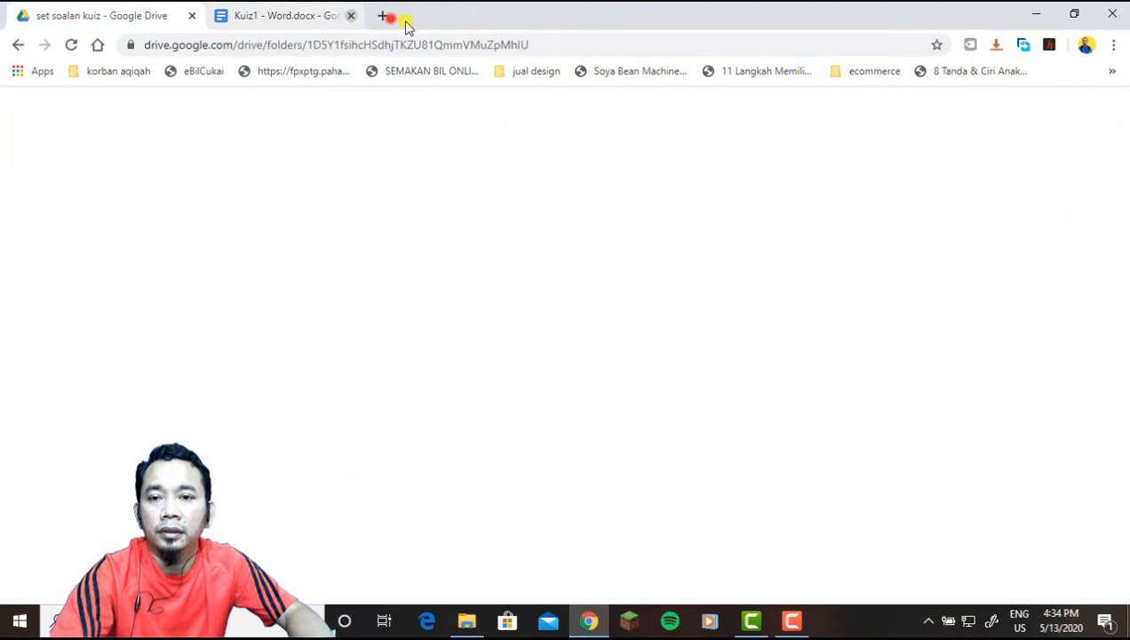
{"action": "key", "text": "Escape"}
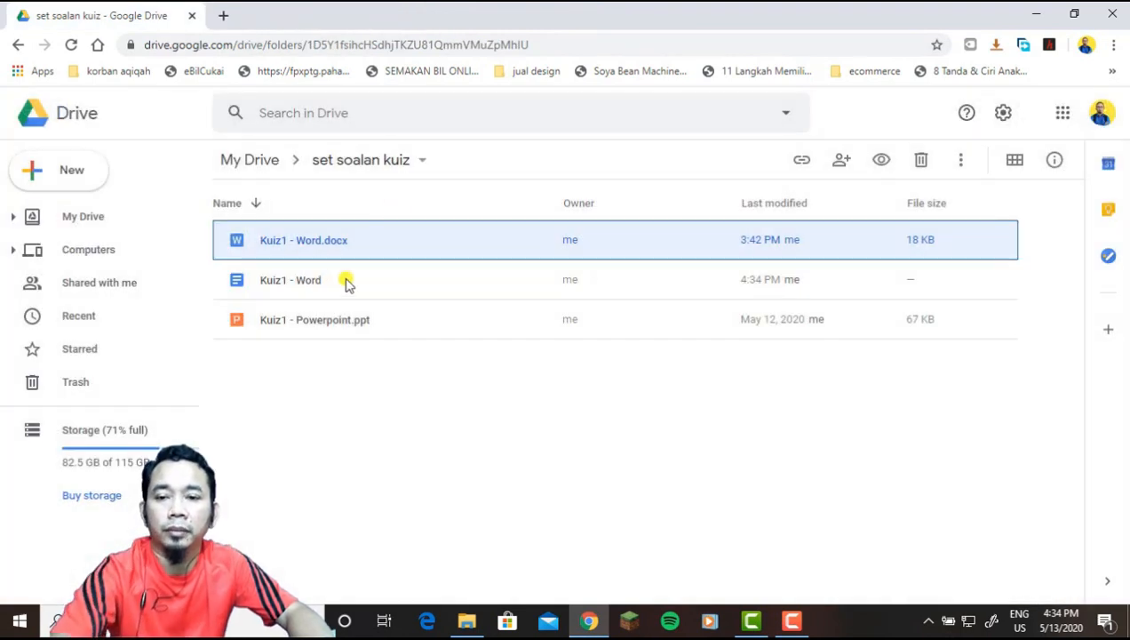
{"action": "left_click", "coordinate": [320, 278]}
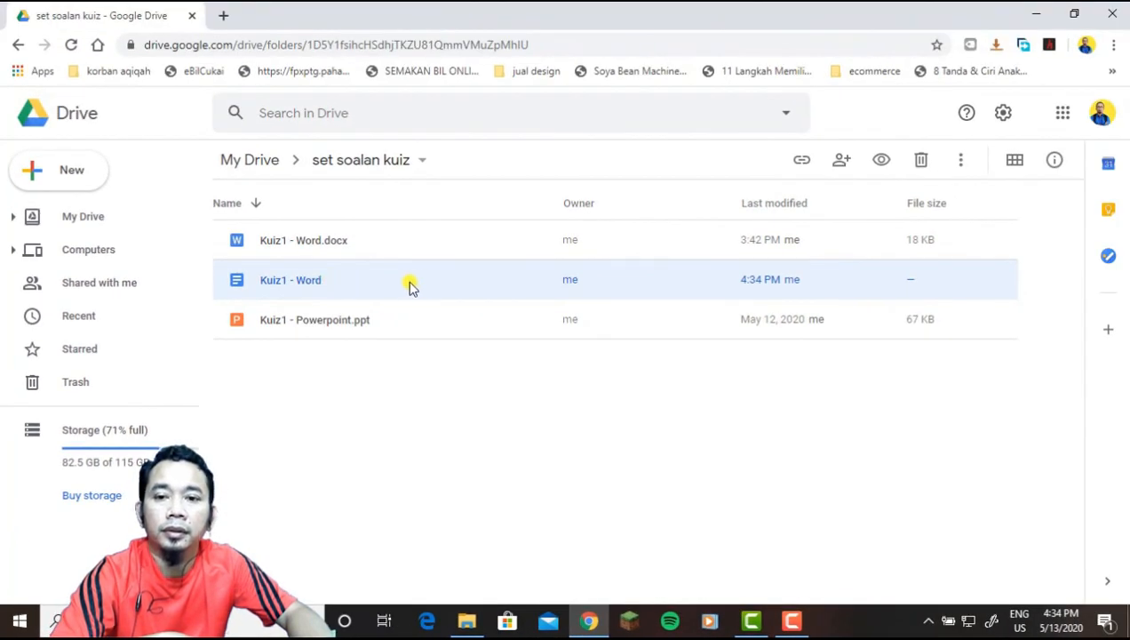
{"action": "left_click", "coordinate": [345, 245]}
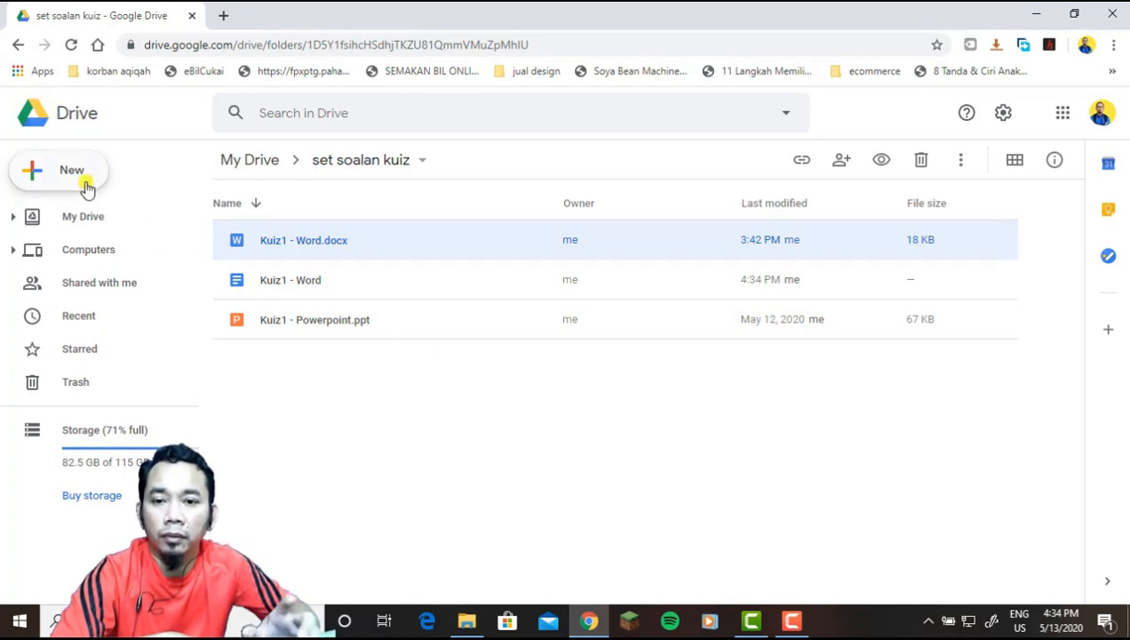
- Create a new Google Form inside the set soalan kuiz folder
{"action": "left_click", "coordinate": [86, 188]}
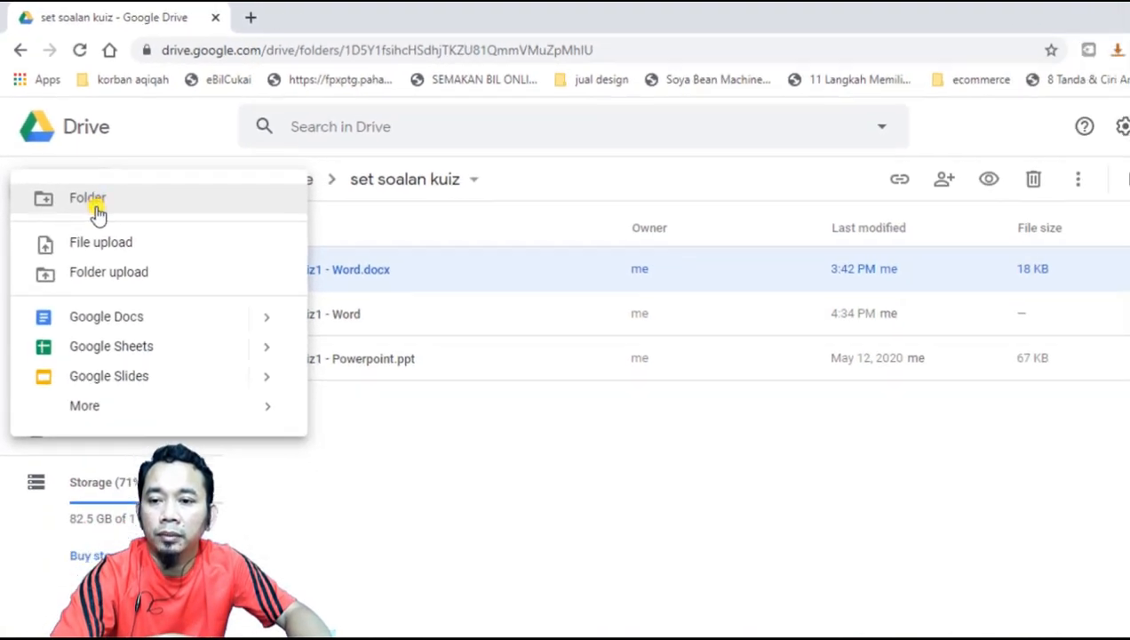
{"action": "mouse_move", "coordinate": [153, 366]}
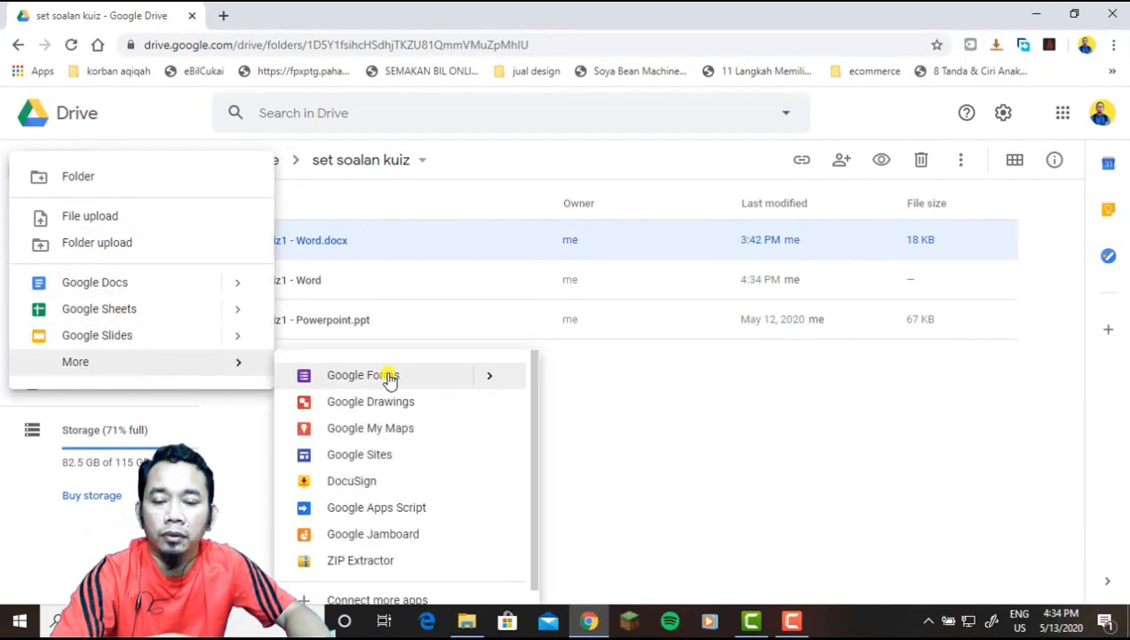
{"action": "mouse_move", "coordinate": [484, 383]}
{"action": "left_click", "coordinate": [593, 394]}
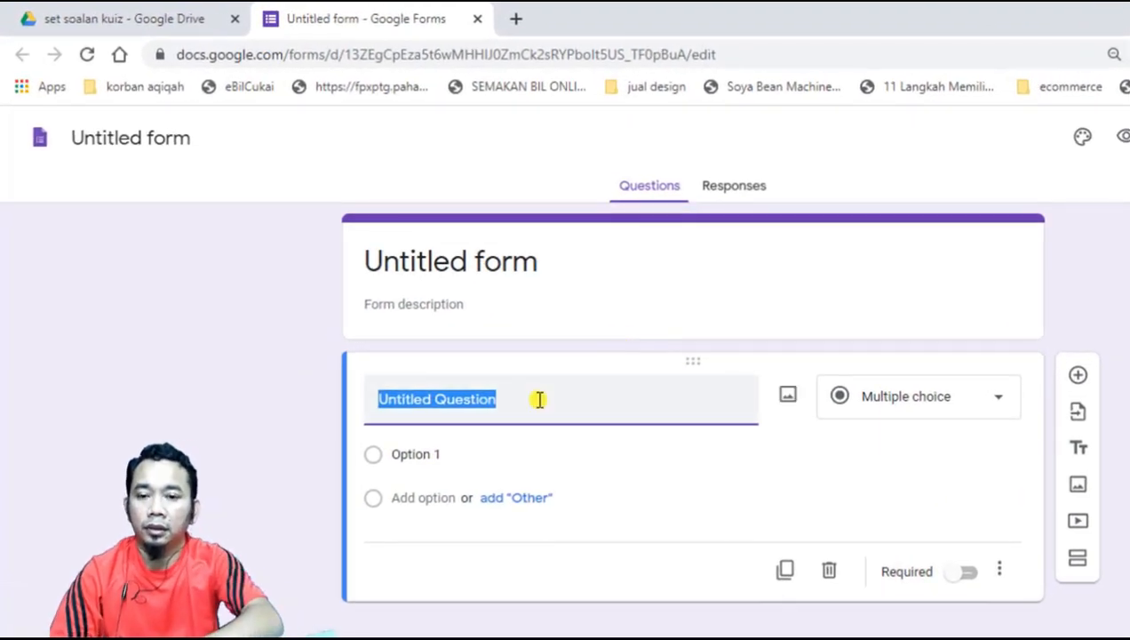
- Set the form title and file name to "Kuiz1 - Word" and the form description to "Topik1"
{"action": "left_click", "coordinate": [466, 264]}
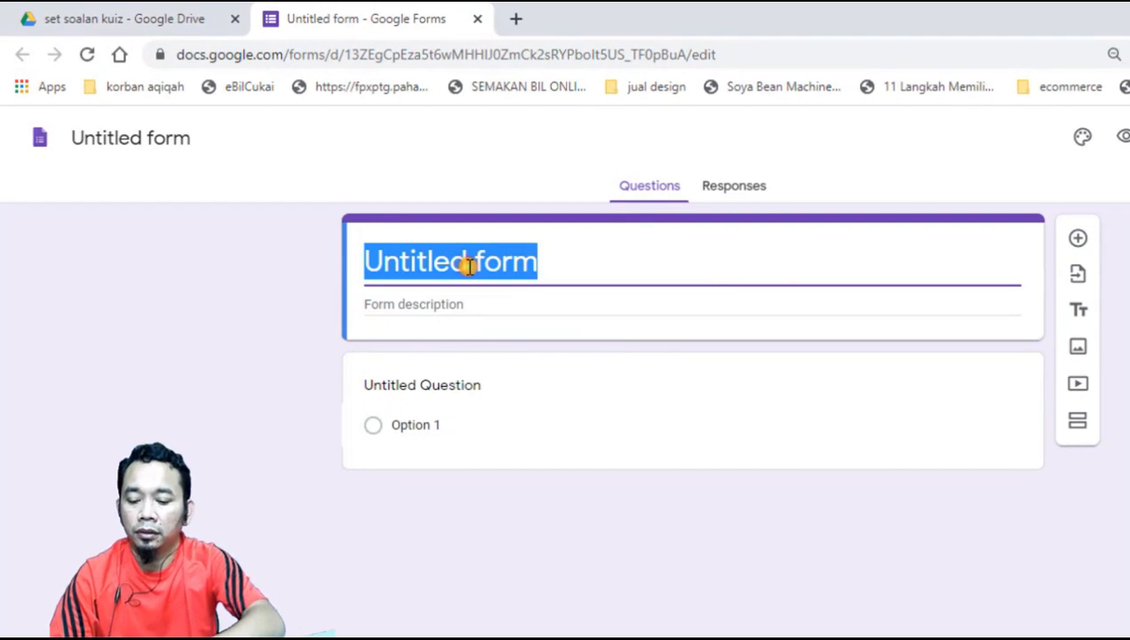
{"action": "type", "text": "Kuiz1 - Word"}
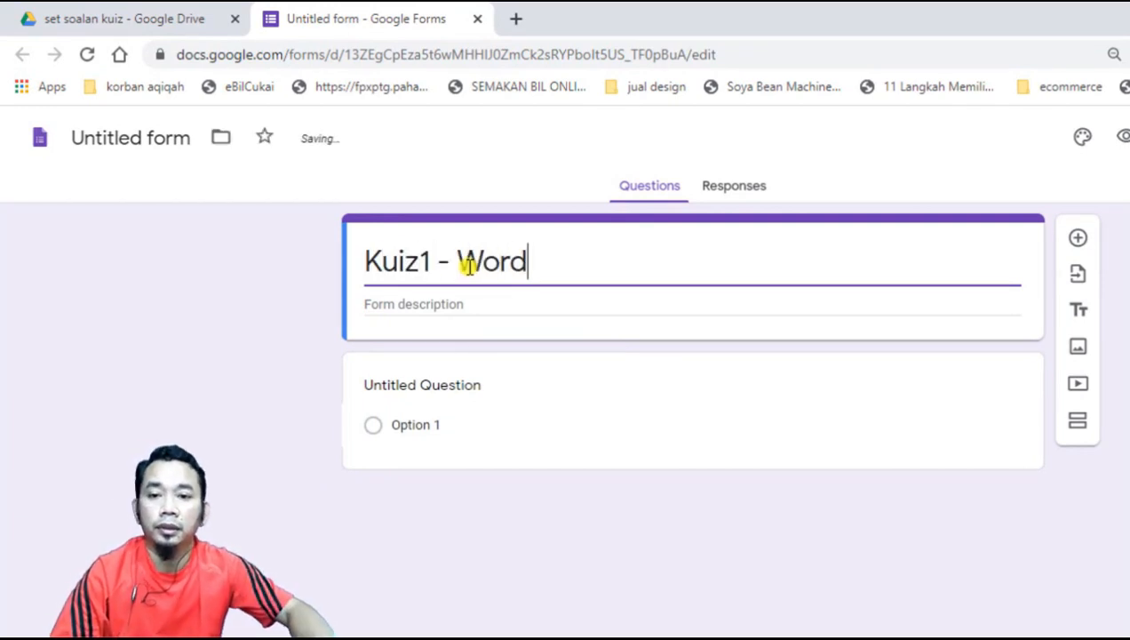
{"action": "left_click", "coordinate": [467, 302]}
{"action": "type", "text": "Topik1"}
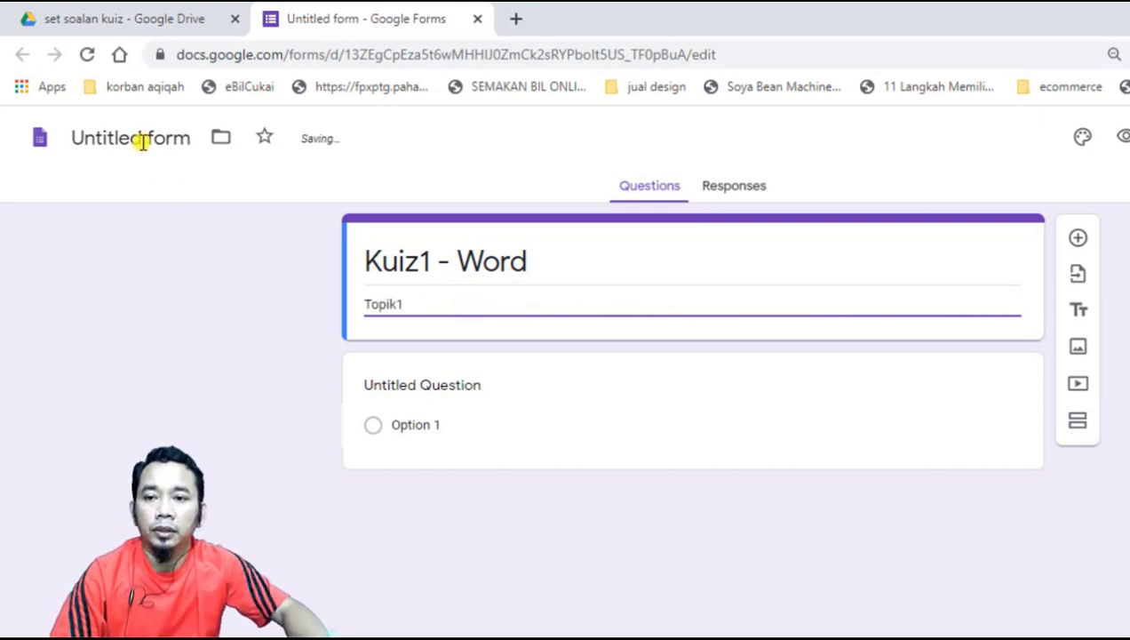
{"action": "left_click", "coordinate": [111, 138]}
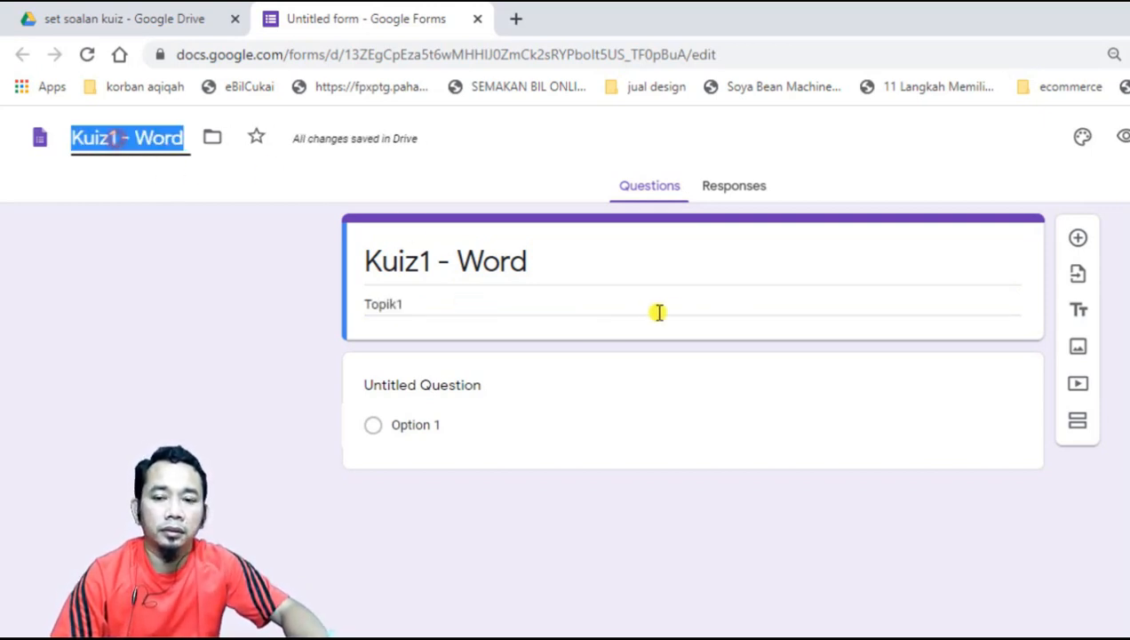
- Enter "Nama pelajar" as the text of the form's first question
{"action": "left_click", "coordinate": [471, 384]}
{"action": "type", "text": "N"}
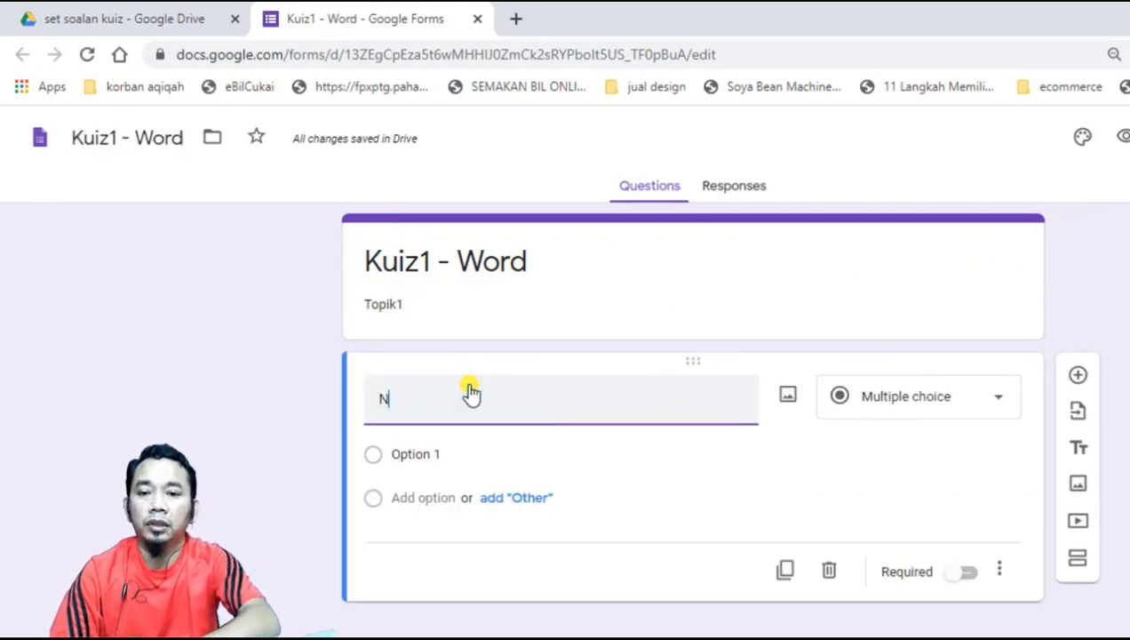
{"action": "type", "text": "ama pelajar"}
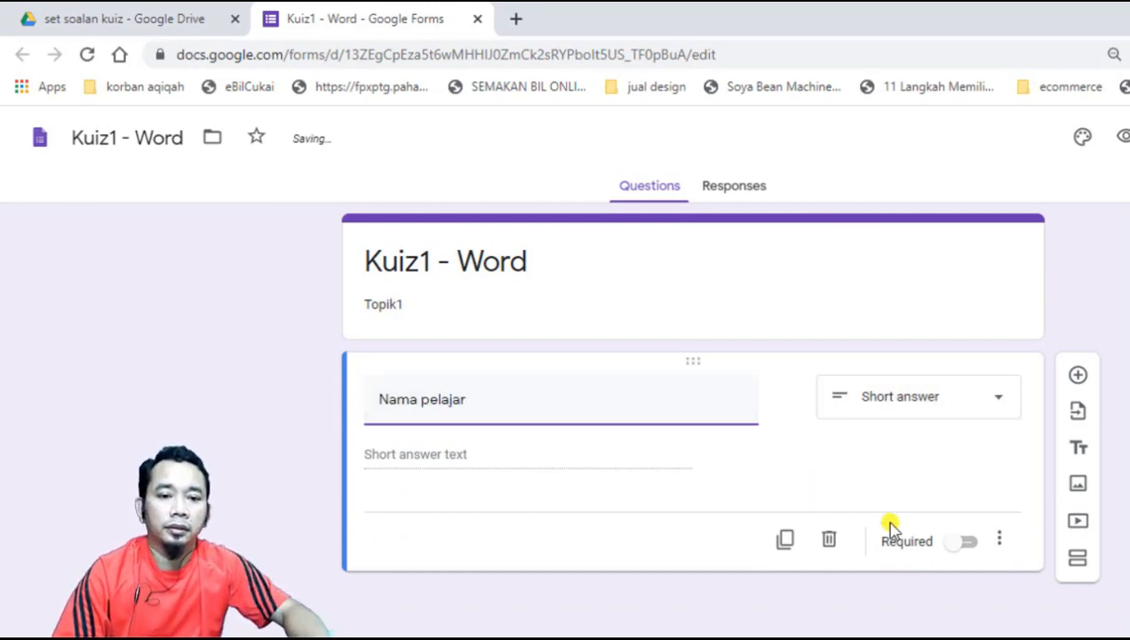
- Make the "Nama pelajar" question required and open the Form Builder add-on's page in the G Suite Marketplace
{"action": "left_click", "coordinate": [962, 543]}
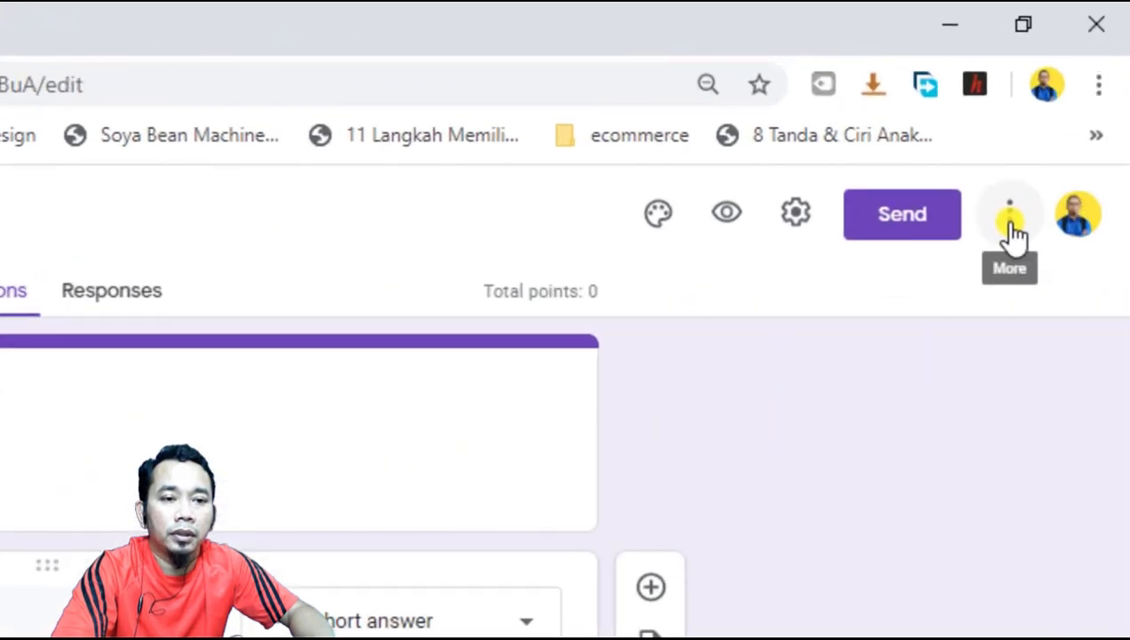
{"action": "left_click", "coordinate": [1010, 233]}
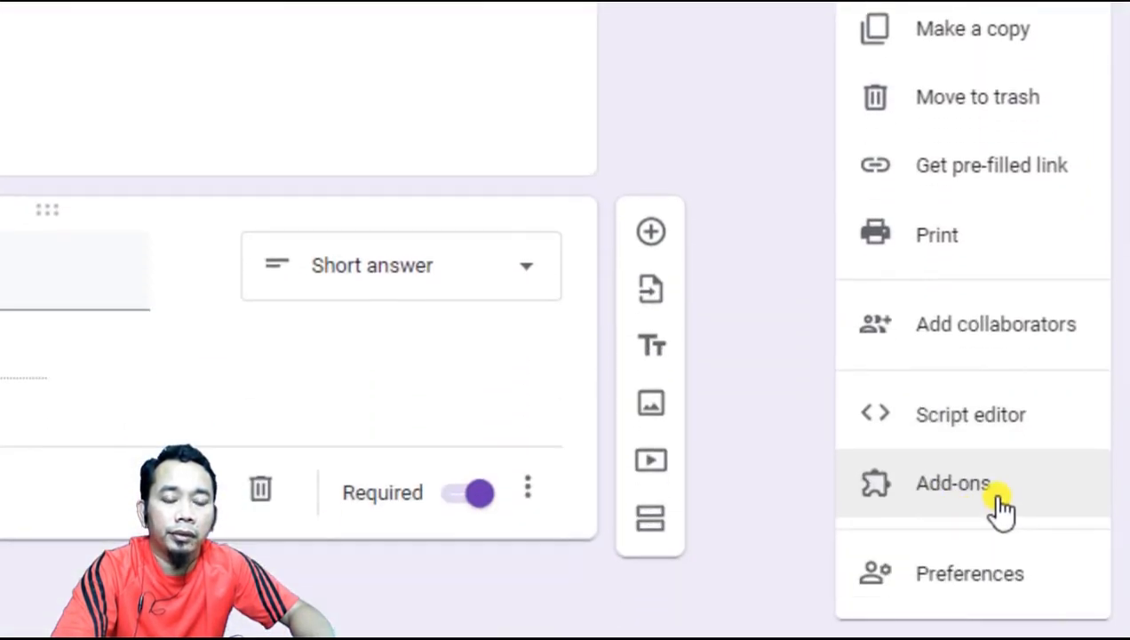
{"action": "left_click", "coordinate": [999, 502]}
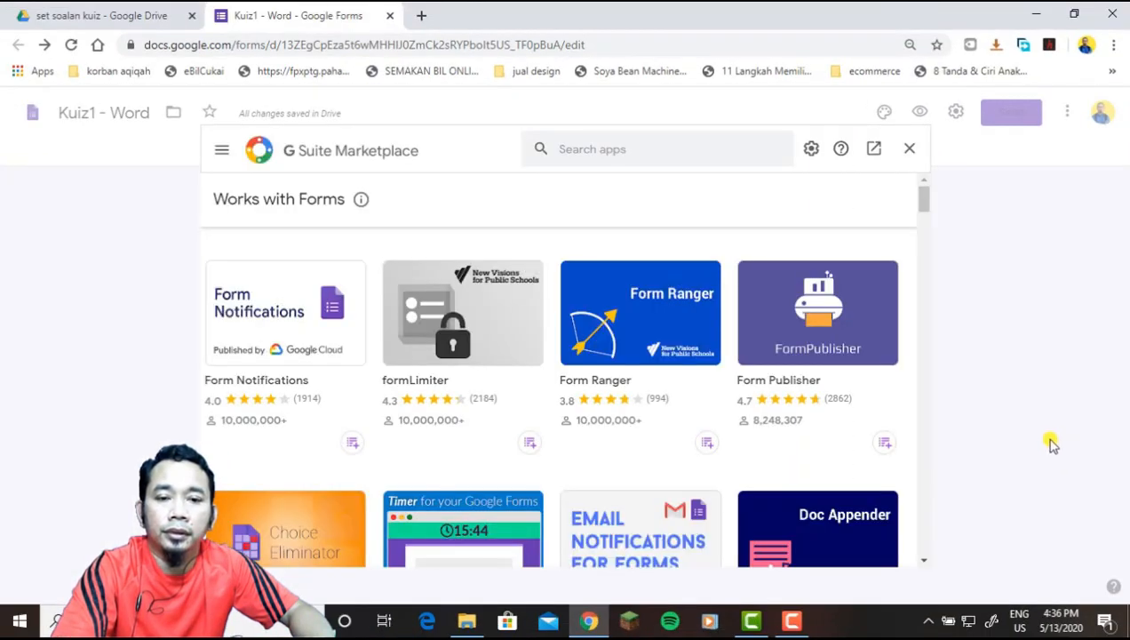
{"action": "scroll", "coordinate": [487, 357], "scroll_direction": "down", "scroll_amount": 4}
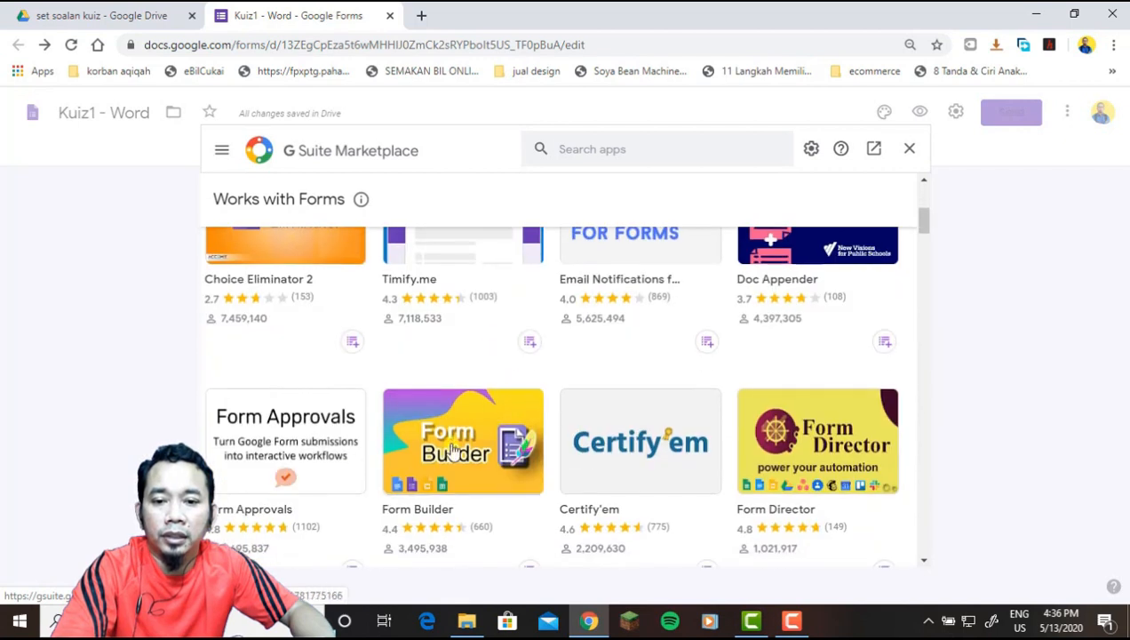
{"action": "scroll", "coordinate": [474, 431], "scroll_direction": "down", "scroll_amount": 1}
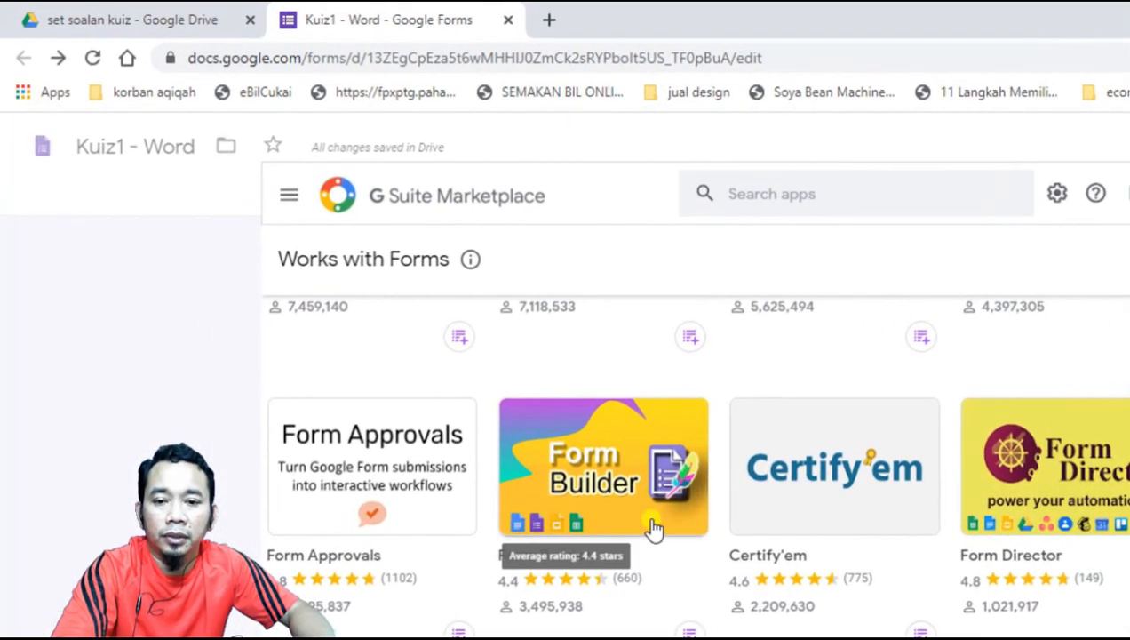
{"action": "left_click", "coordinate": [653, 529]}
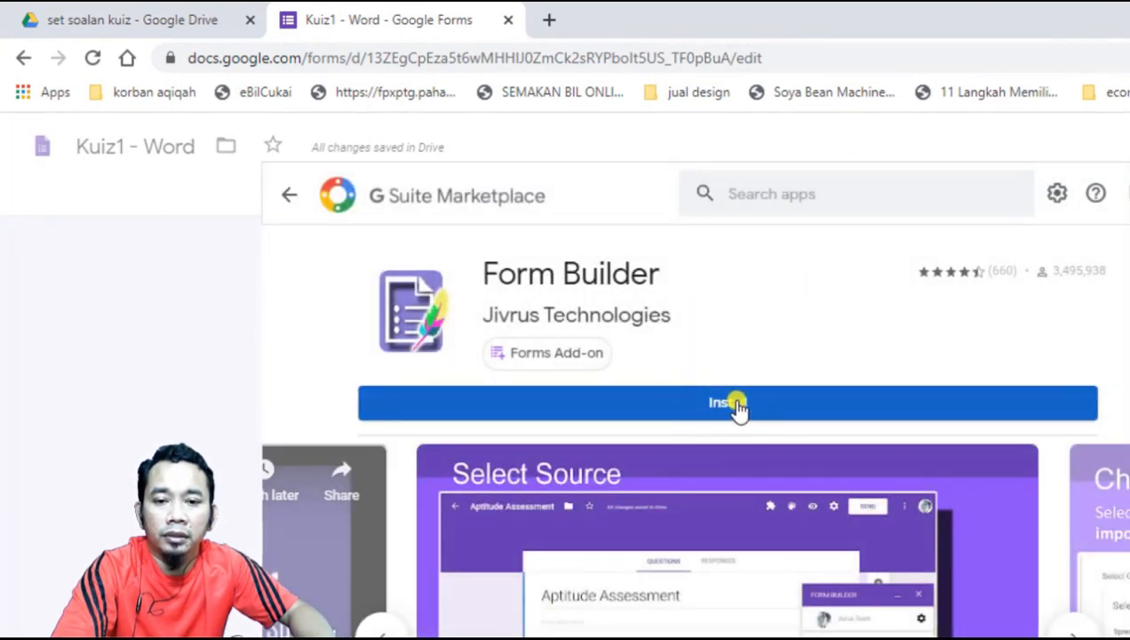
- Install the Form Builder add-on, allowing its requested permissions for the signed-in Google account, and close the marketplace
{"action": "left_click", "coordinate": [807, 404]}
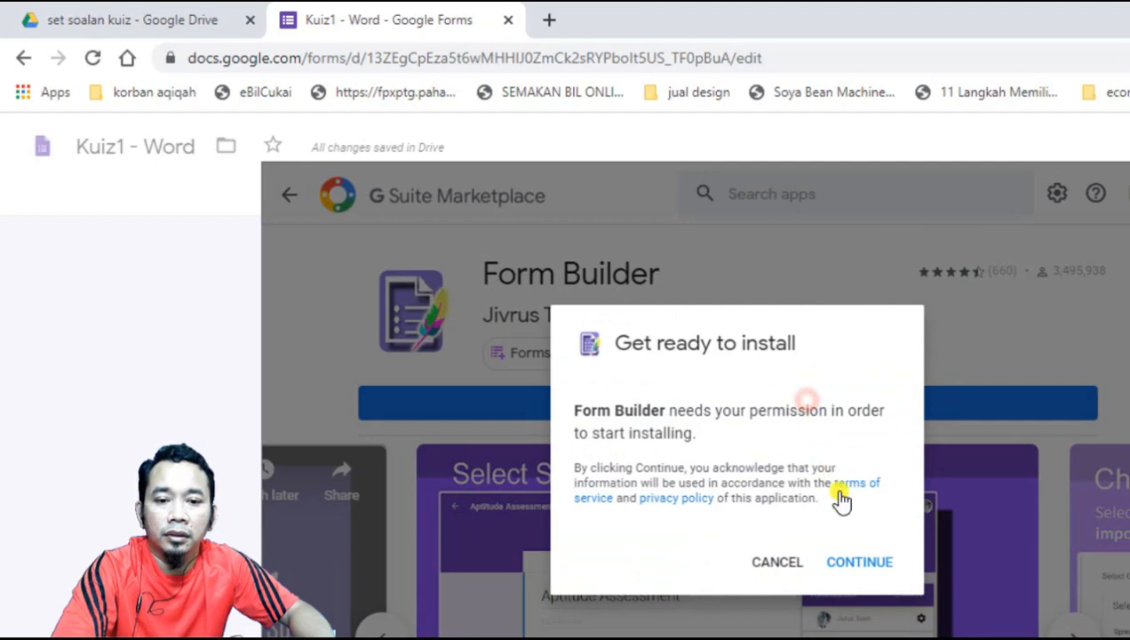
{"action": "left_click", "coordinate": [869, 569]}
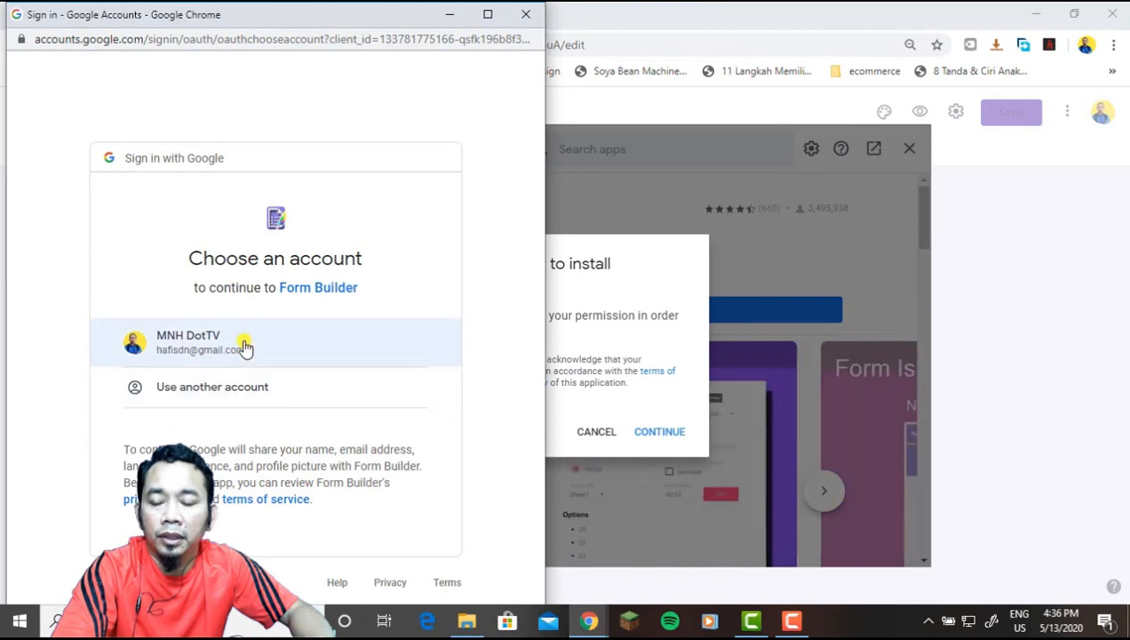
{"action": "left_click", "coordinate": [276, 348]}
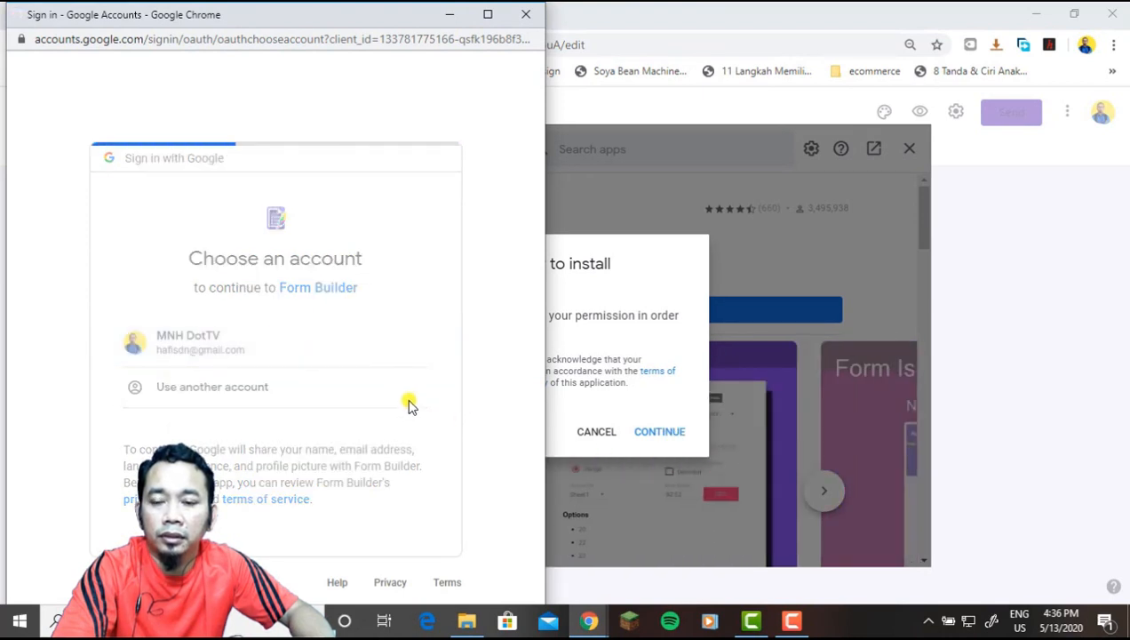
{"action": "scroll", "coordinate": [410, 402], "scroll_direction": "down", "scroll_amount": 3}
{"action": "scroll", "coordinate": [408, 403], "scroll_direction": "down", "scroll_amount": 3}
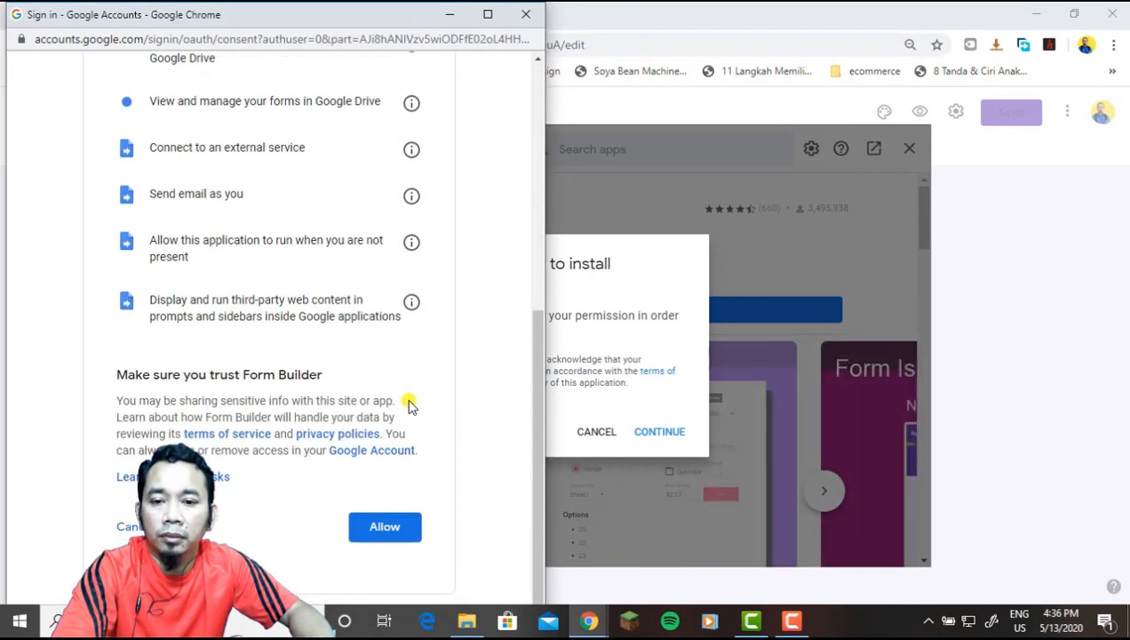
{"action": "left_click", "coordinate": [410, 531]}
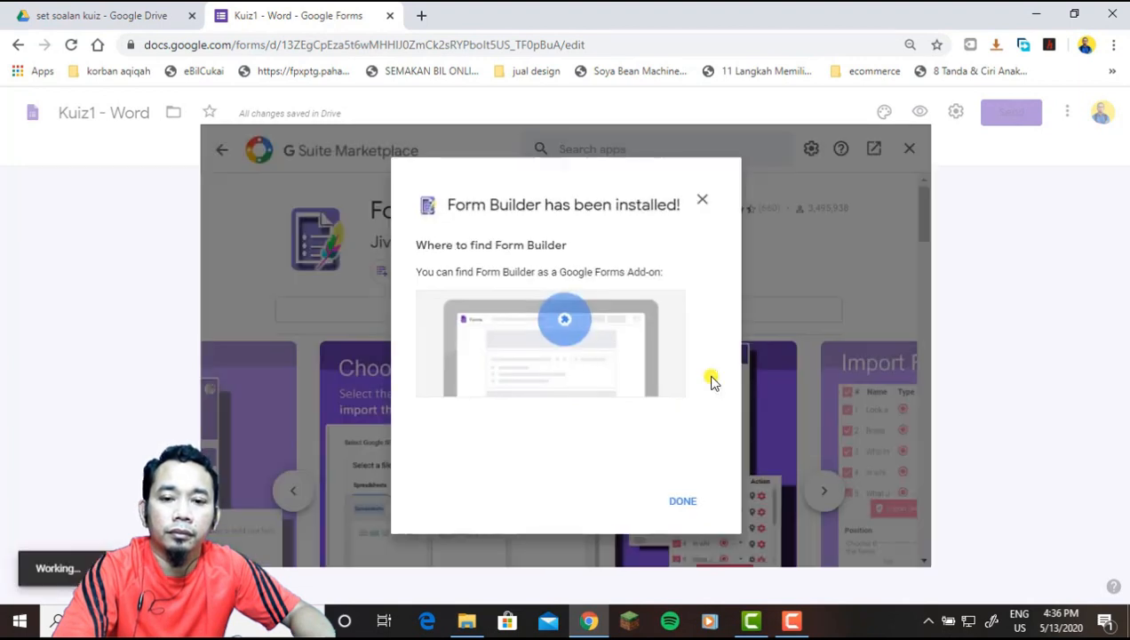
{"action": "left_click", "coordinate": [683, 502]}
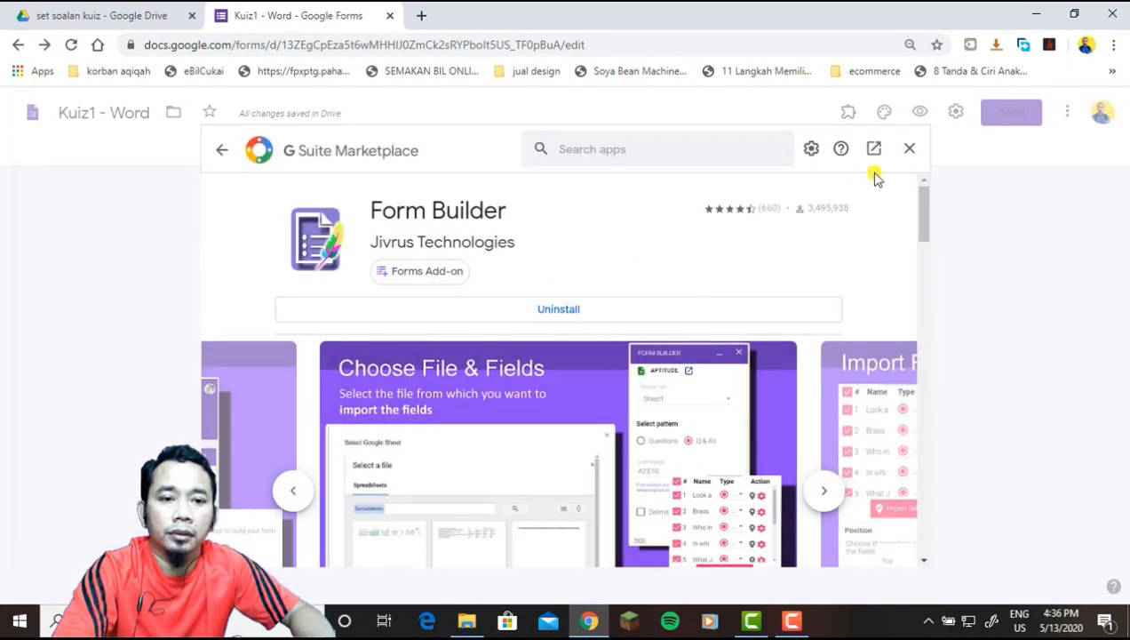
{"action": "left_click", "coordinate": [909, 148]}
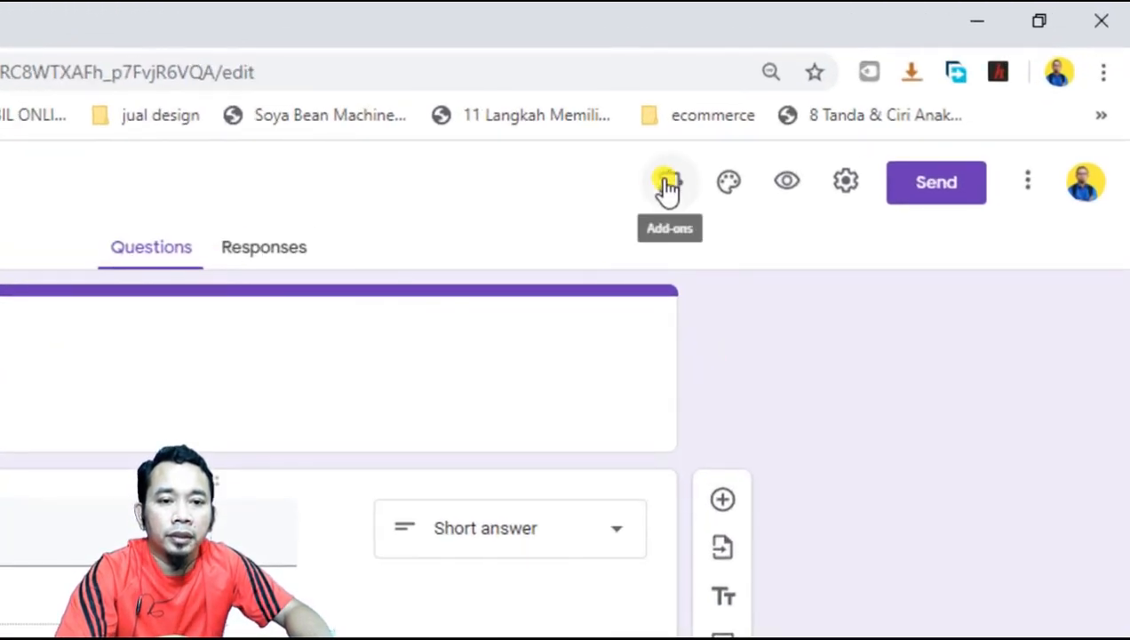
- Start the Form Builder add-on and select the Google Docs file "Kuiz1 - Word" as its import source
{"action": "left_click", "coordinate": [667, 186]}
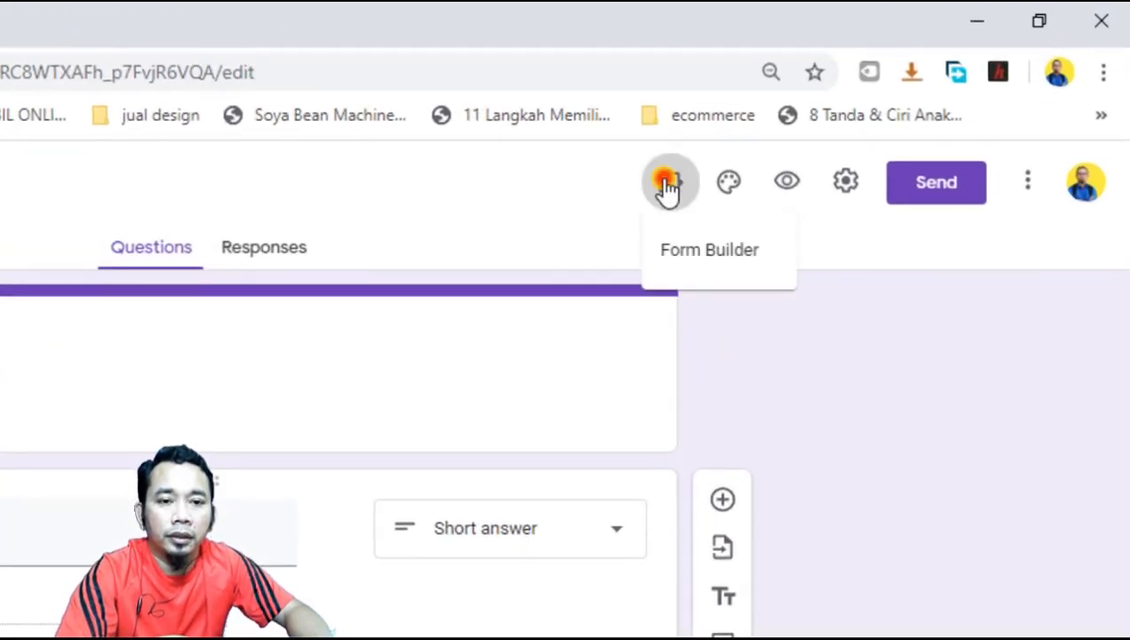
{"action": "left_click", "coordinate": [683, 256]}
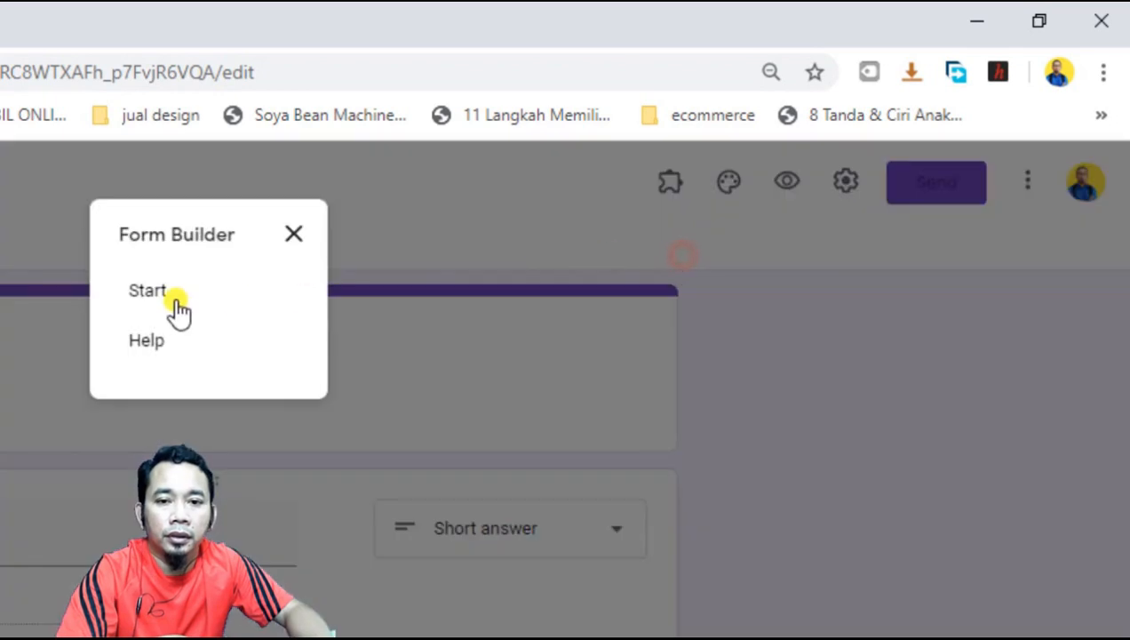
{"action": "left_click", "coordinate": [204, 298]}
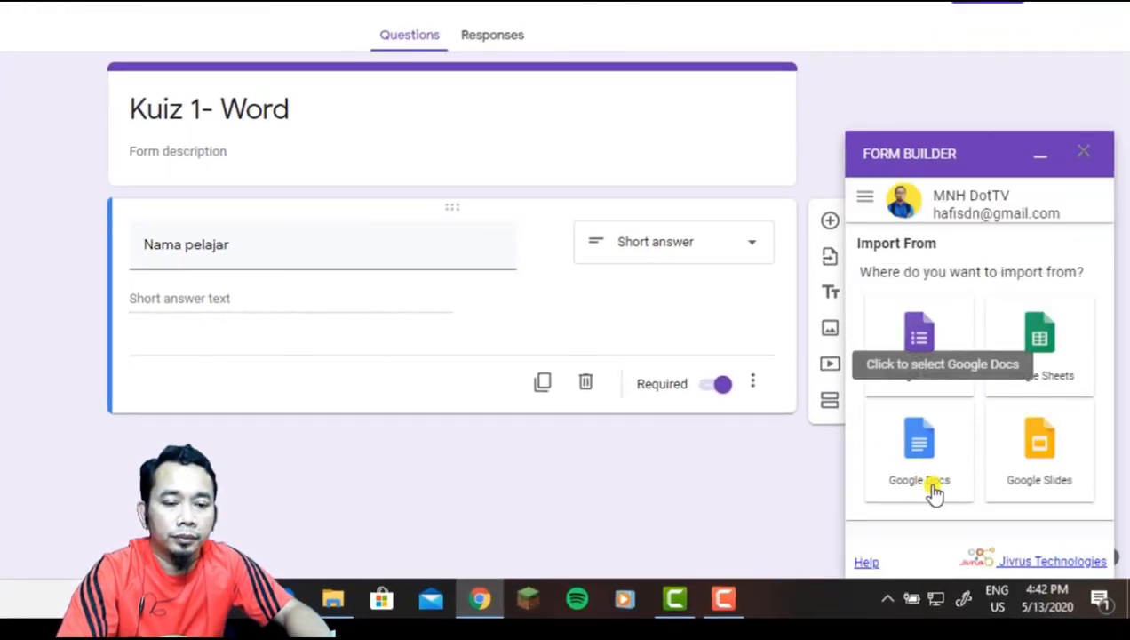
{"action": "left_click", "coordinate": [918, 452]}
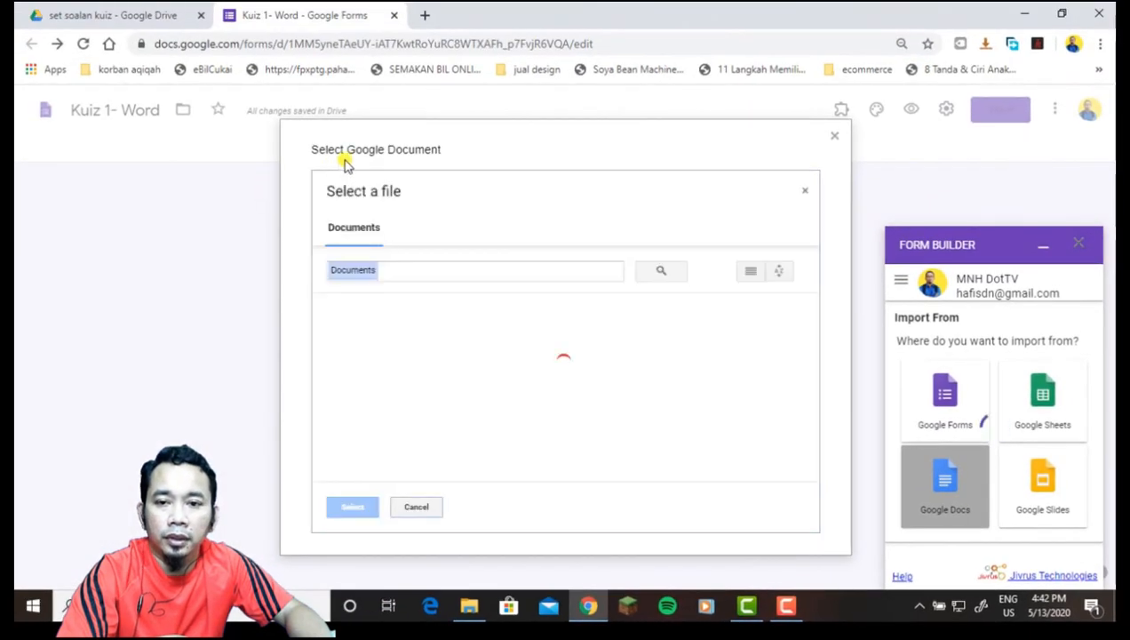
{"action": "left_click", "coordinate": [387, 417]}
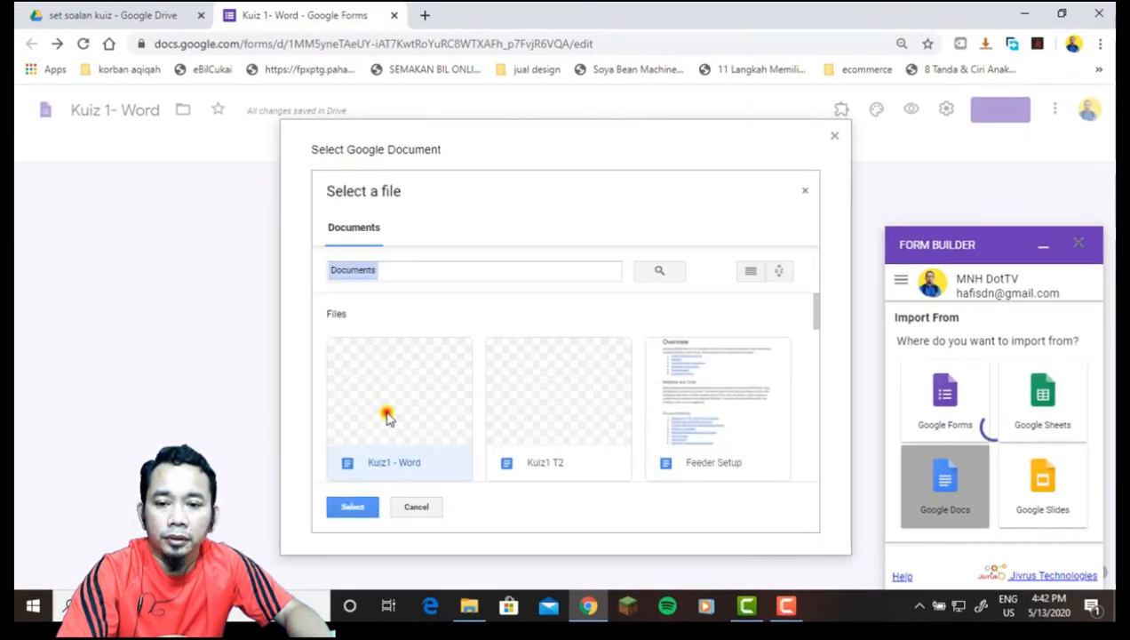
{"action": "left_click", "coordinate": [353, 506]}
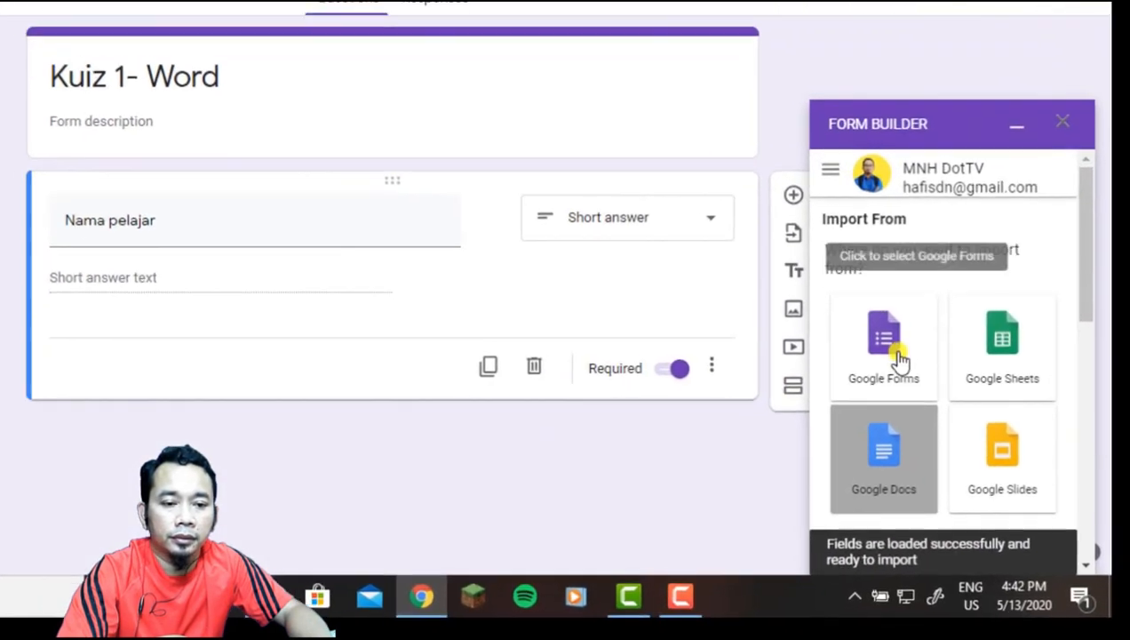
- Import all three selected multiple-choice questions from the document into the form
{"action": "scroll", "coordinate": [975, 399], "scroll_direction": "down", "scroll_amount": 2}
{"action": "scroll", "coordinate": [956, 345], "scroll_direction": "down", "scroll_amount": 3}
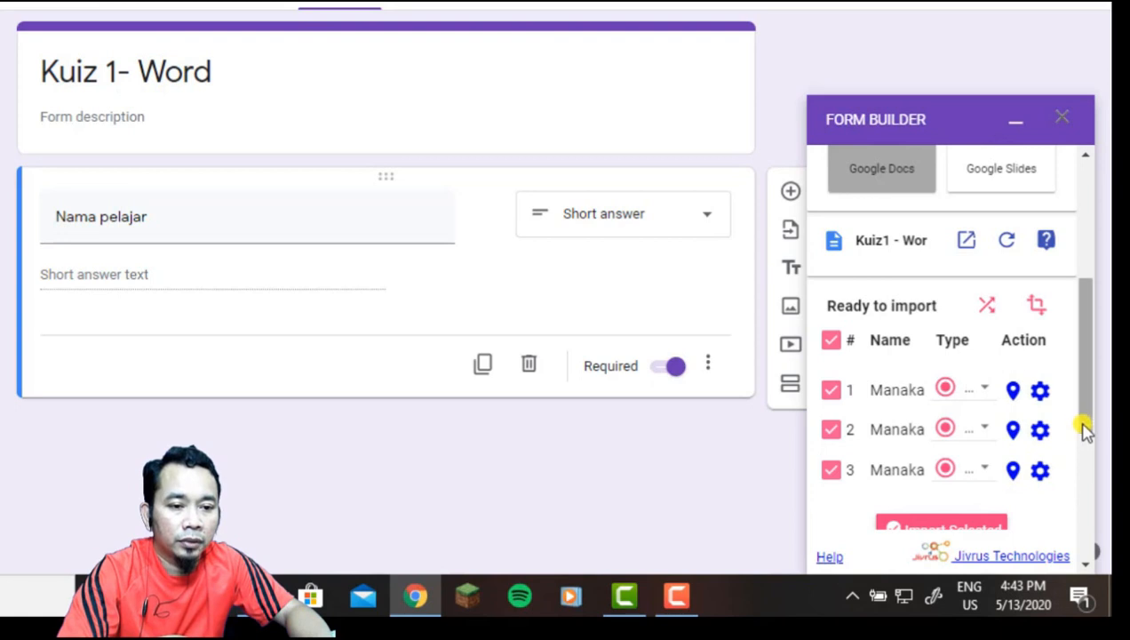
{"action": "scroll", "coordinate": [1085, 430], "scroll_direction": "down", "scroll_amount": 1}
{"action": "scroll", "coordinate": [1086, 430], "scroll_direction": "up", "scroll_amount": 1}
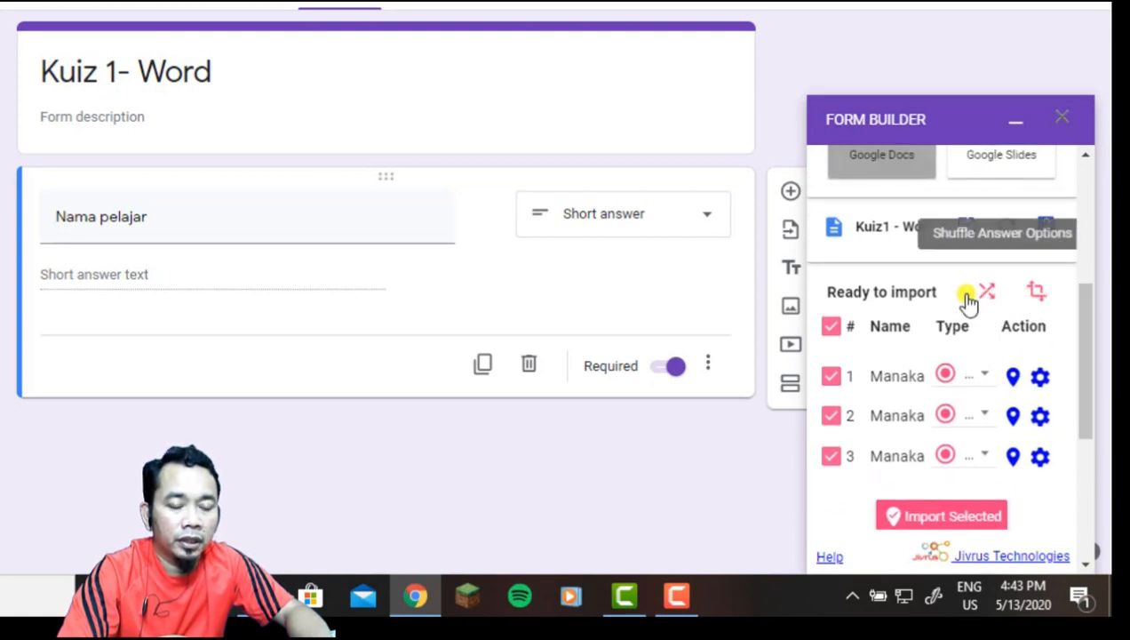
{"action": "left_click", "coordinate": [1039, 296]}
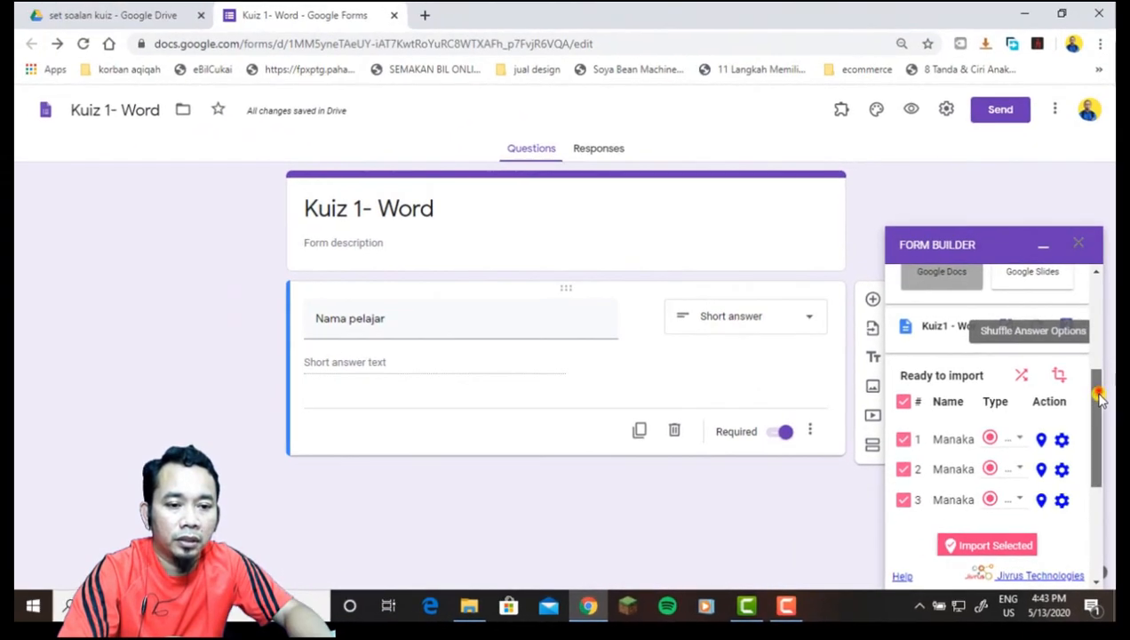
{"action": "left_click_drag", "start_coordinate": [1088, 316], "coordinate": [1089, 335]}
{"action": "left_click_drag", "start_coordinate": [1099, 411], "coordinate": [1090, 466]}
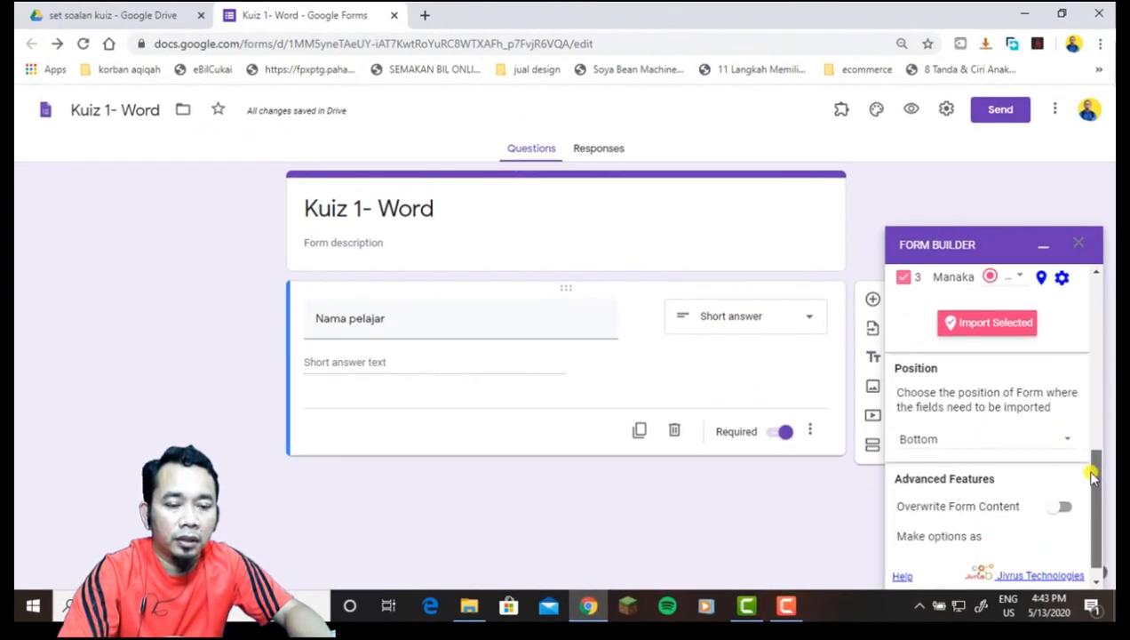
{"action": "left_click", "coordinate": [981, 327]}
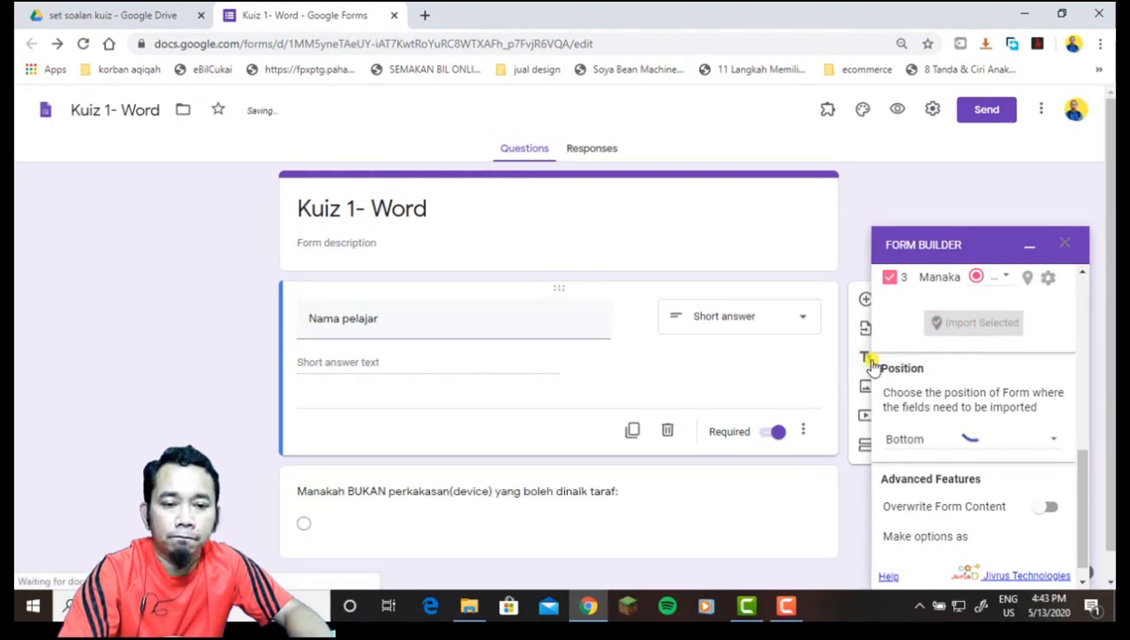
- Minimize the Form Builder window and check the first imported multiple-choice question with its answer options
{"action": "scroll", "coordinate": [835, 391], "scroll_direction": "down", "scroll_amount": 3}
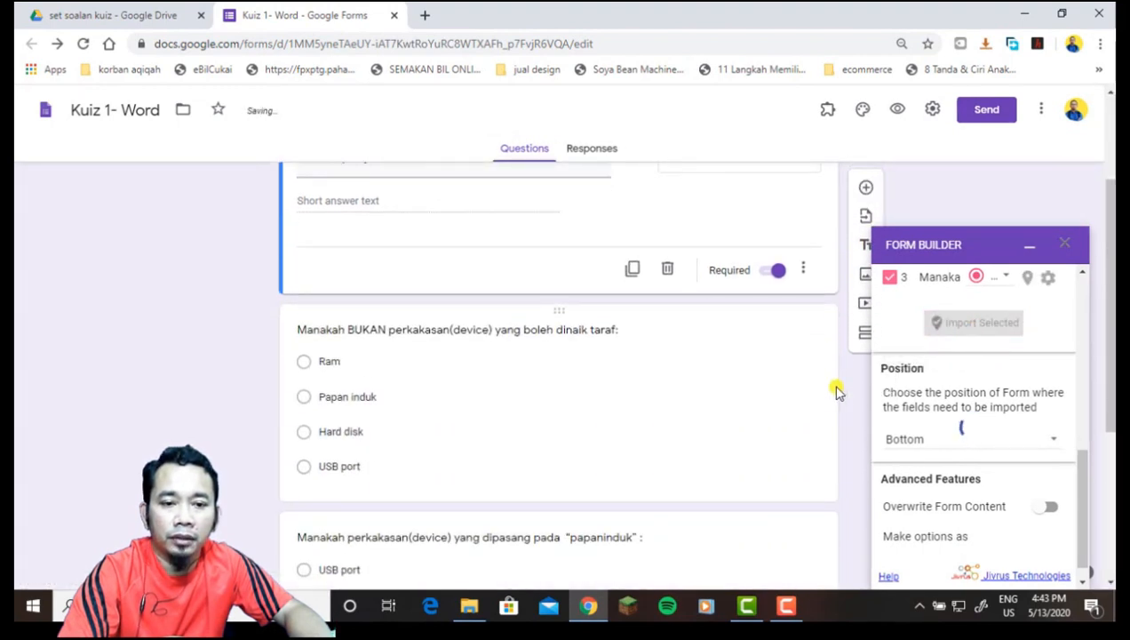
{"action": "left_click", "coordinate": [1025, 249]}
{"action": "left_click", "coordinate": [528, 431]}
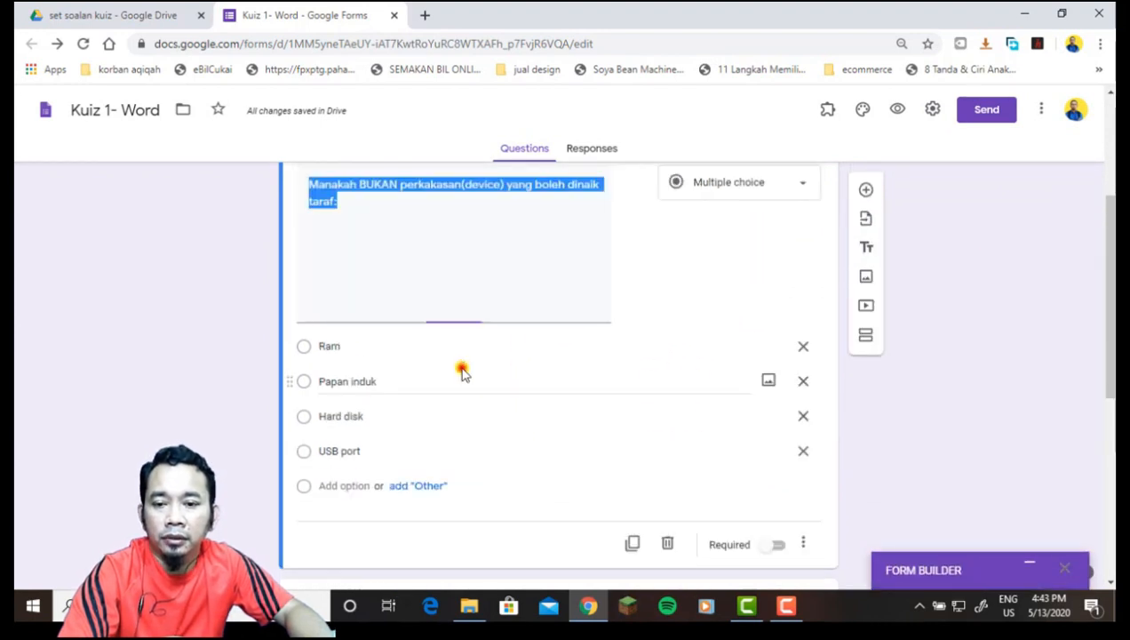
{"action": "scroll", "coordinate": [604, 434], "scroll_direction": "up", "scroll_amount": 1}
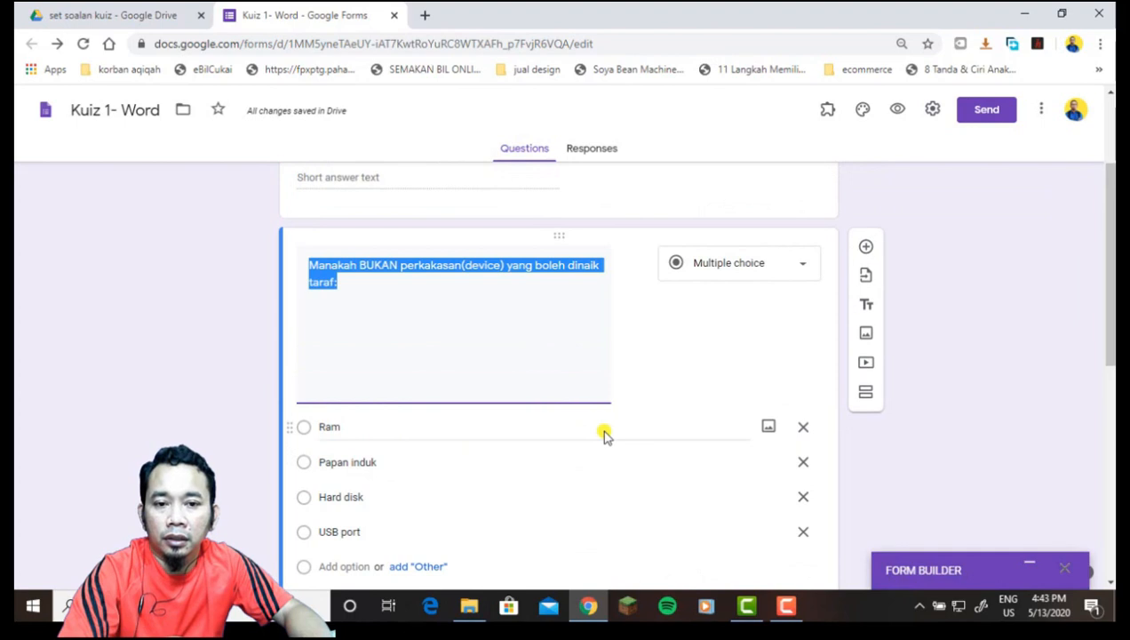
{"action": "scroll", "coordinate": [642, 435], "scroll_direction": "down", "scroll_amount": 1}
{"action": "scroll", "coordinate": [643, 438], "scroll_direction": "up", "scroll_amount": 3}
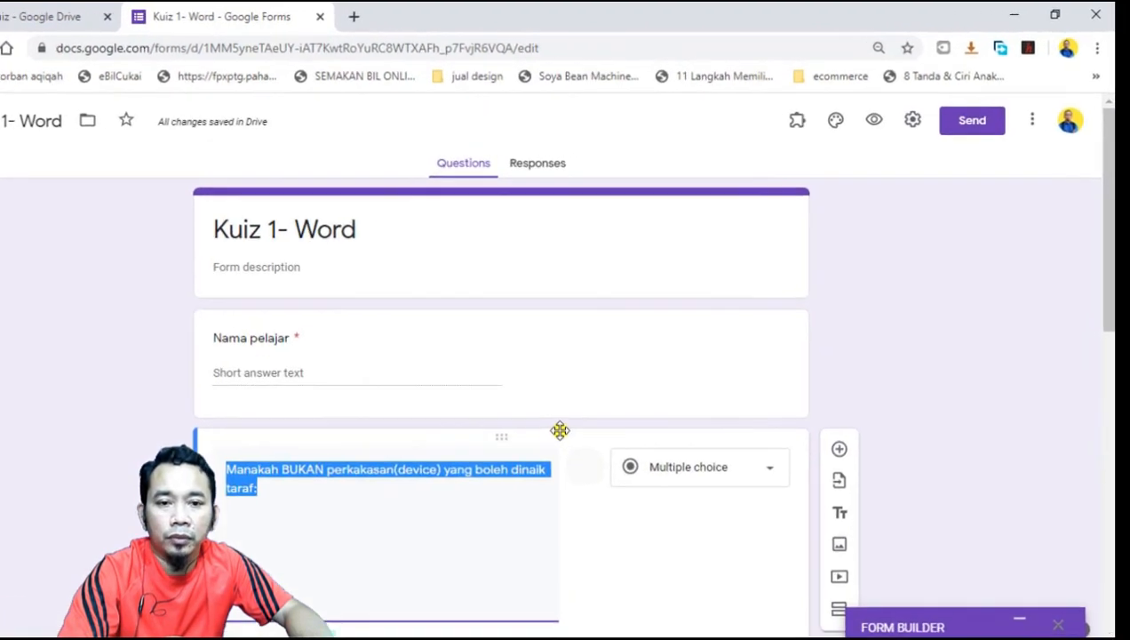
- Limit the form to 1 response, turn on "Make this a quiz", and save the settings
{"action": "left_click", "coordinate": [912, 120]}
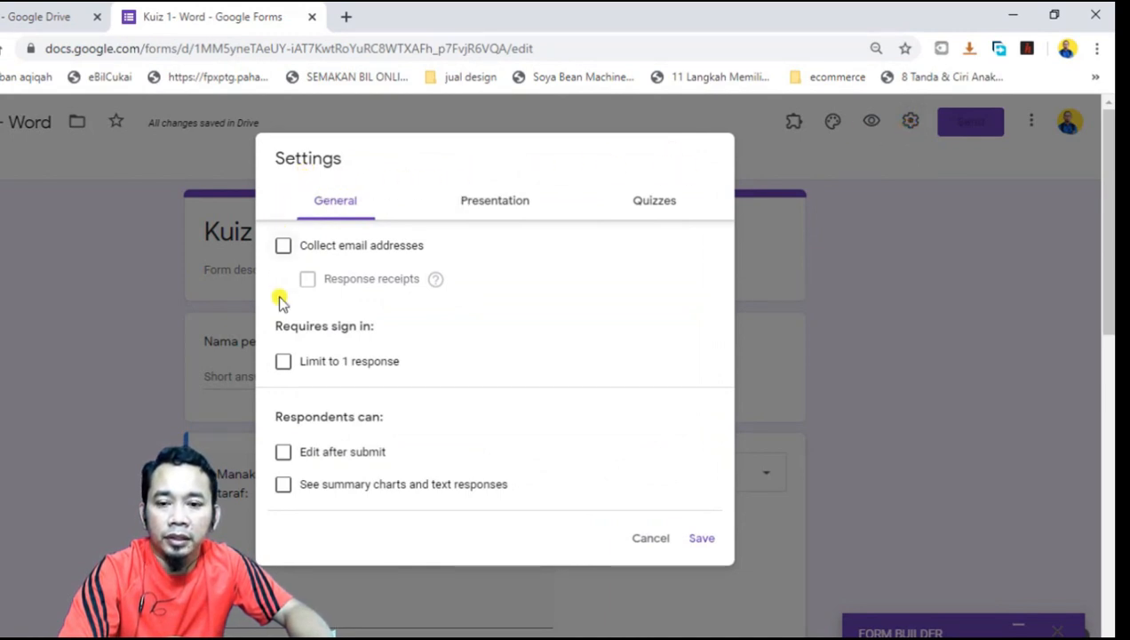
{"action": "left_click", "coordinate": [283, 362]}
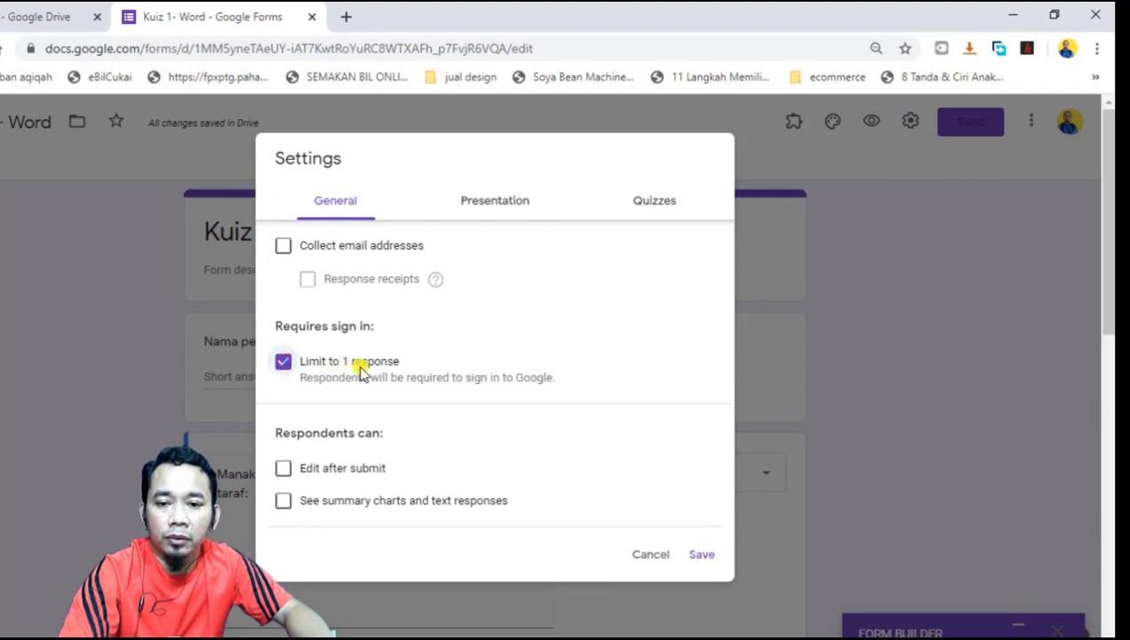
{"action": "left_click", "coordinate": [655, 202]}
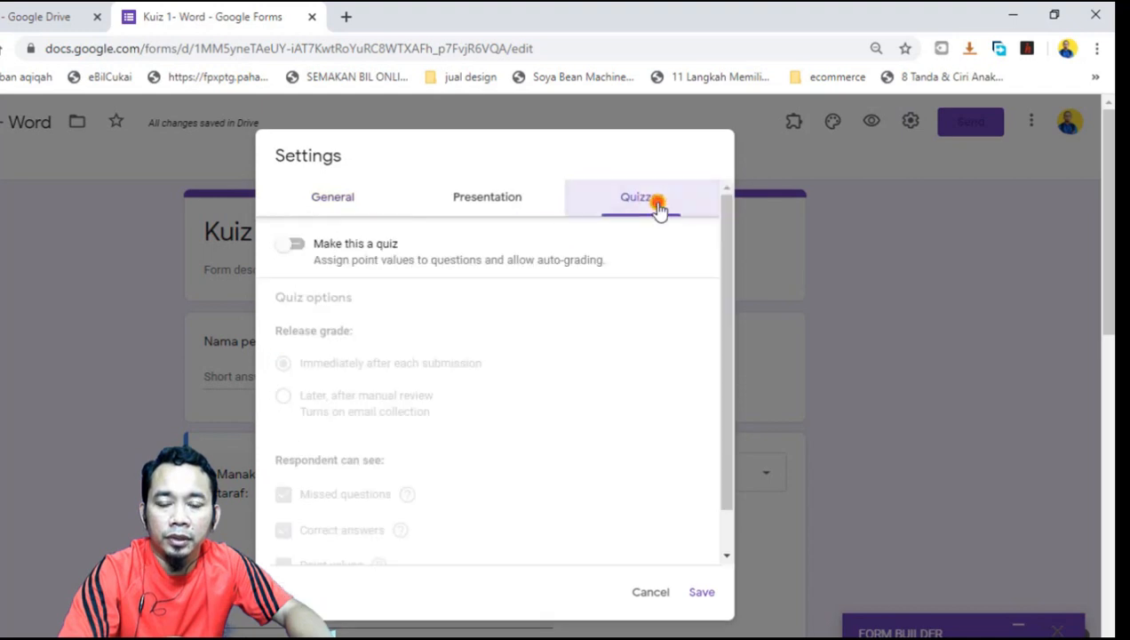
{"action": "left_click", "coordinate": [287, 252]}
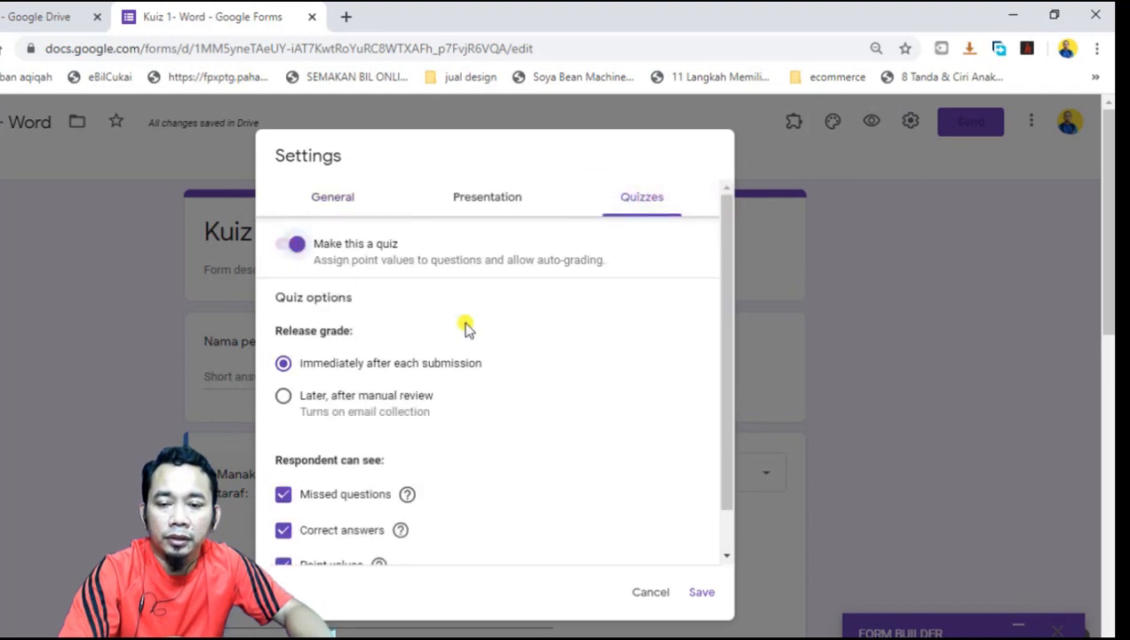
{"action": "scroll", "coordinate": [466, 326], "scroll_direction": "down", "scroll_amount": 1}
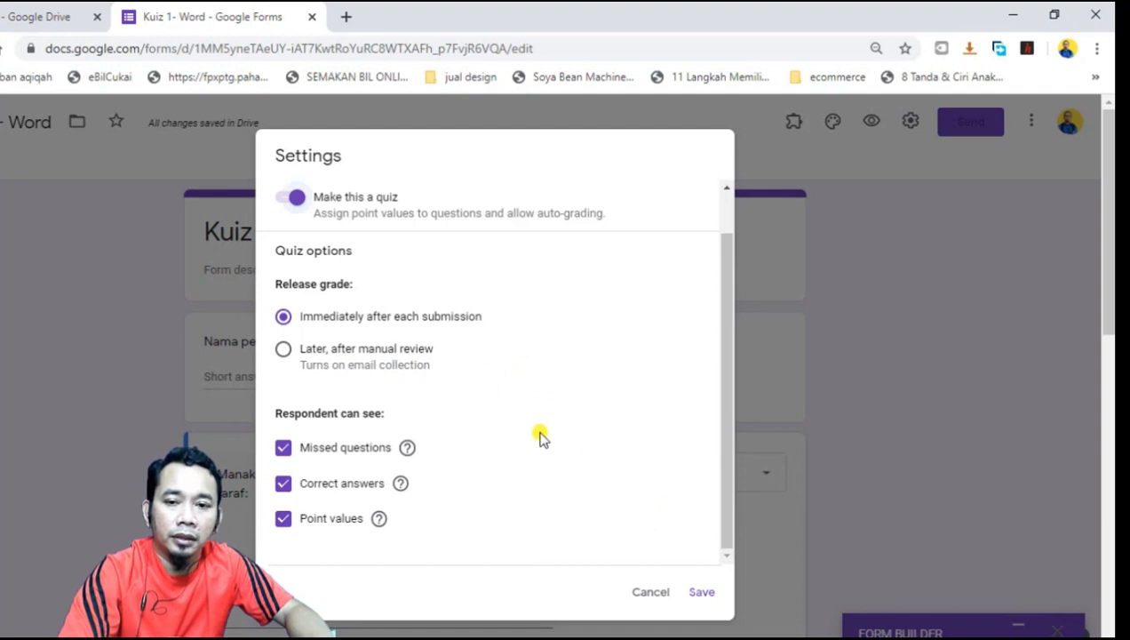
{"action": "scroll", "coordinate": [579, 368], "scroll_direction": "up", "scroll_amount": 1}
{"action": "scroll", "coordinate": [617, 544], "scroll_direction": "down", "scroll_amount": 1}
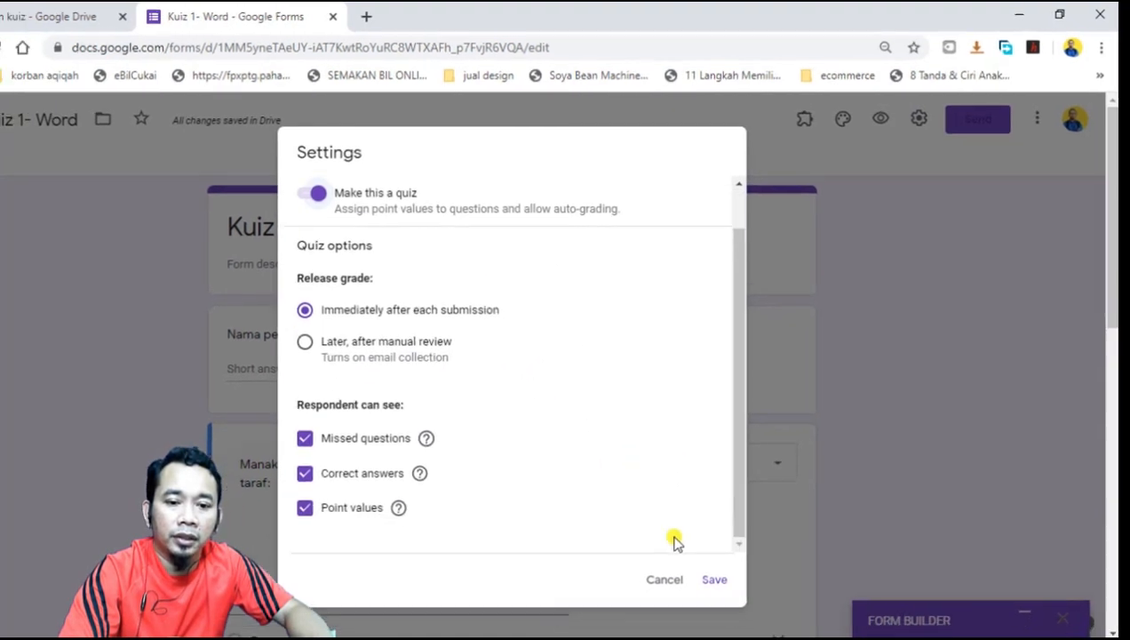
{"action": "left_click", "coordinate": [701, 591]}
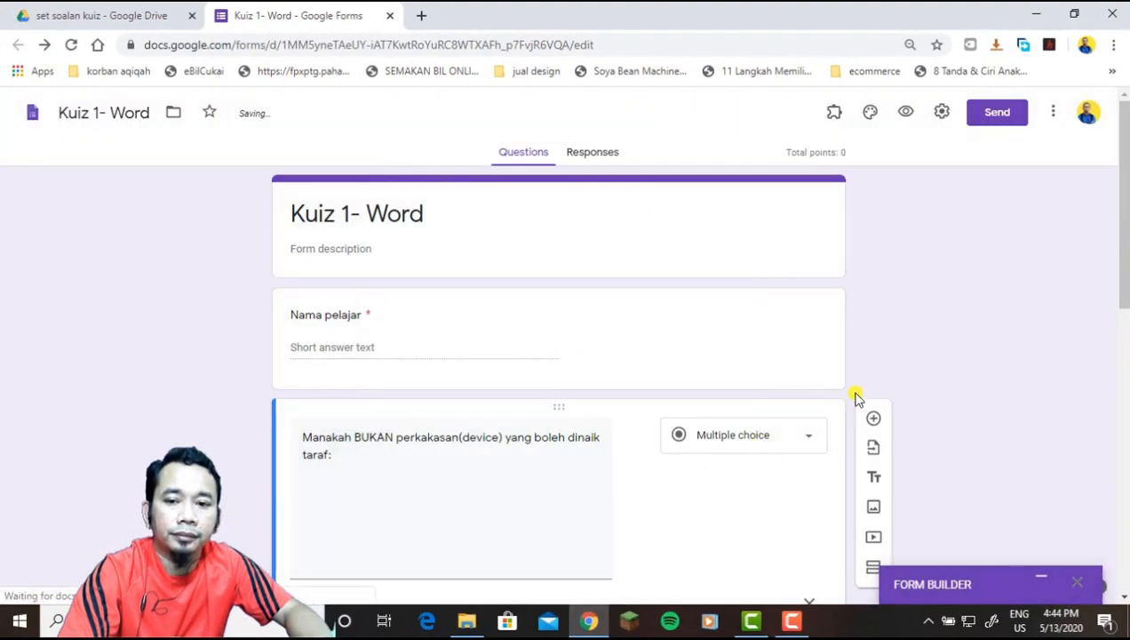
- Set the first multiple-choice question's answer key to 2 points with "USB port" as the correct answer
{"action": "scroll", "coordinate": [940, 395], "scroll_direction": "down", "scroll_amount": 3}
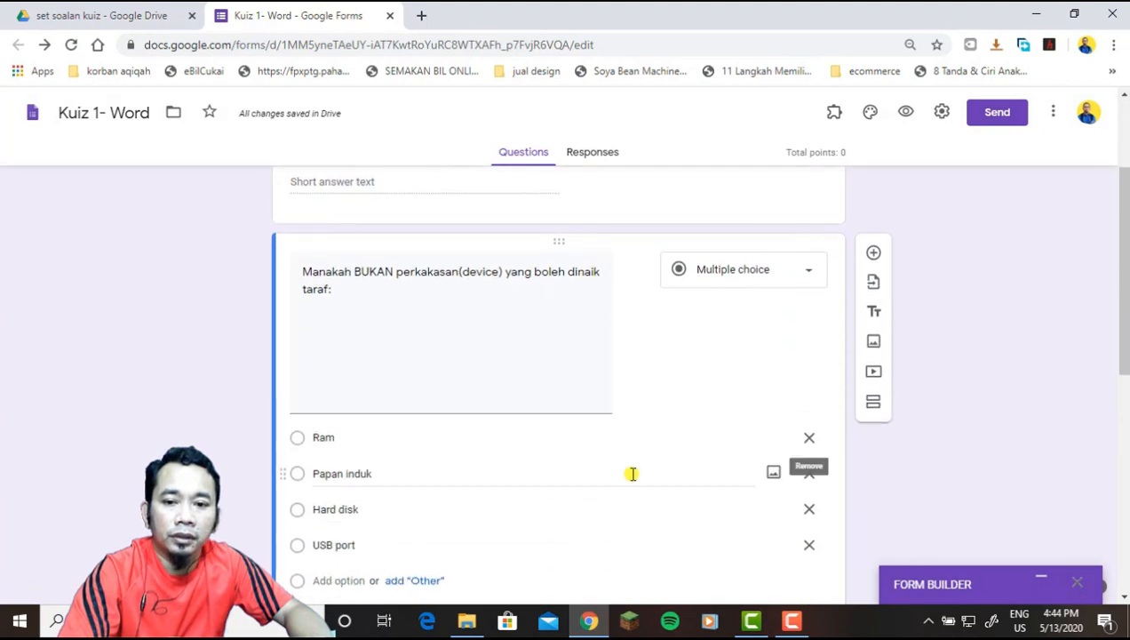
{"action": "scroll", "coordinate": [647, 402], "scroll_direction": "down", "scroll_amount": 1}
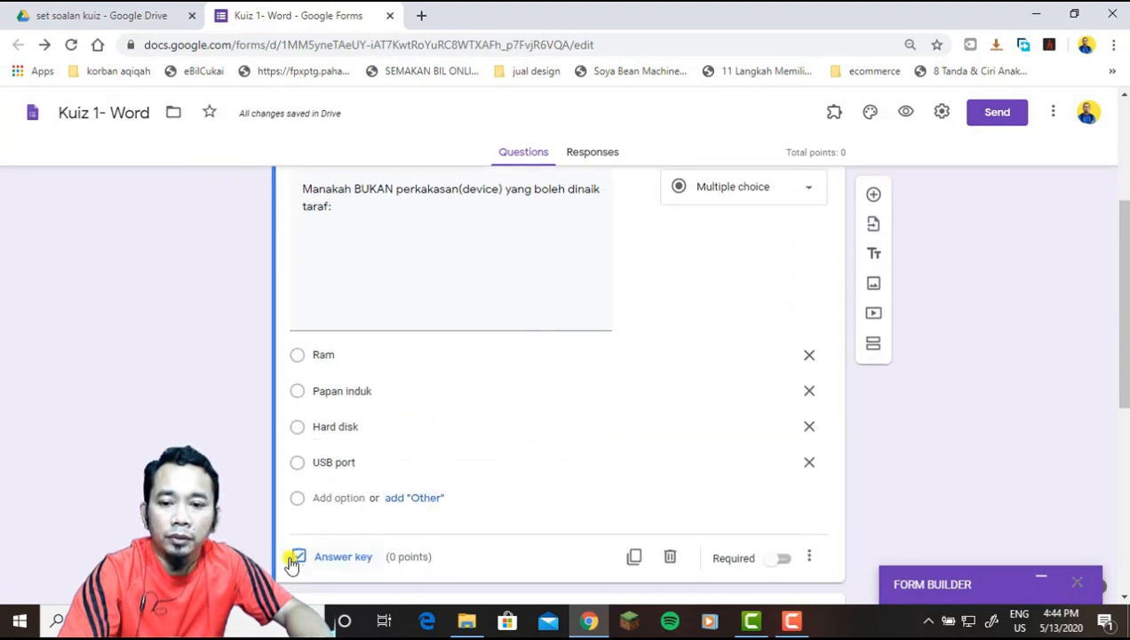
{"action": "left_click", "coordinate": [338, 560]}
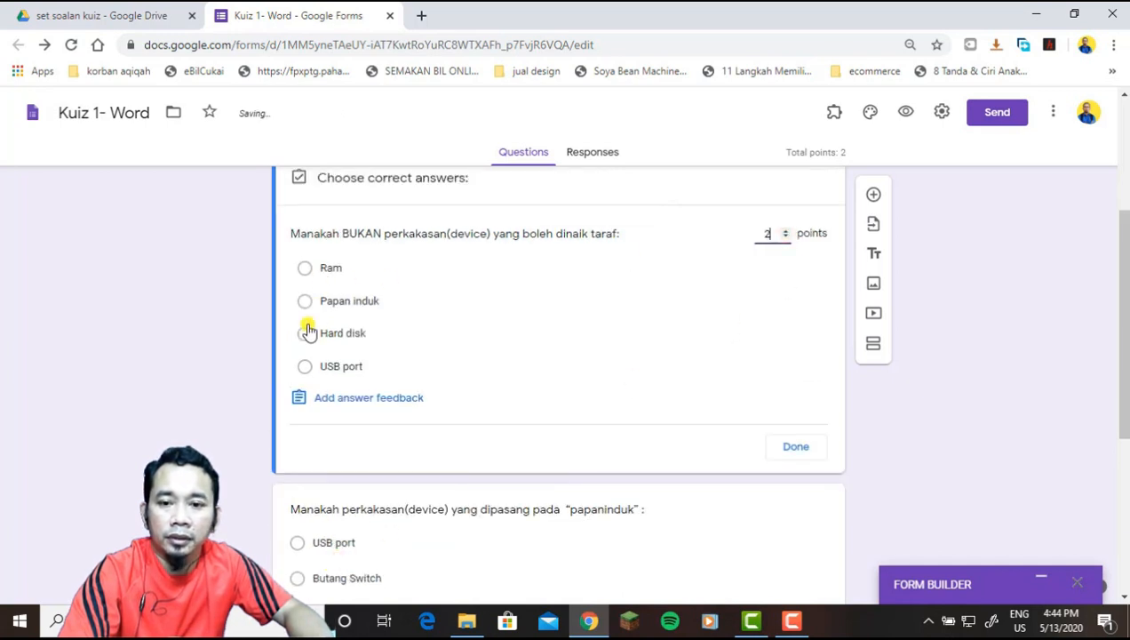
{"action": "left_click", "coordinate": [305, 366]}
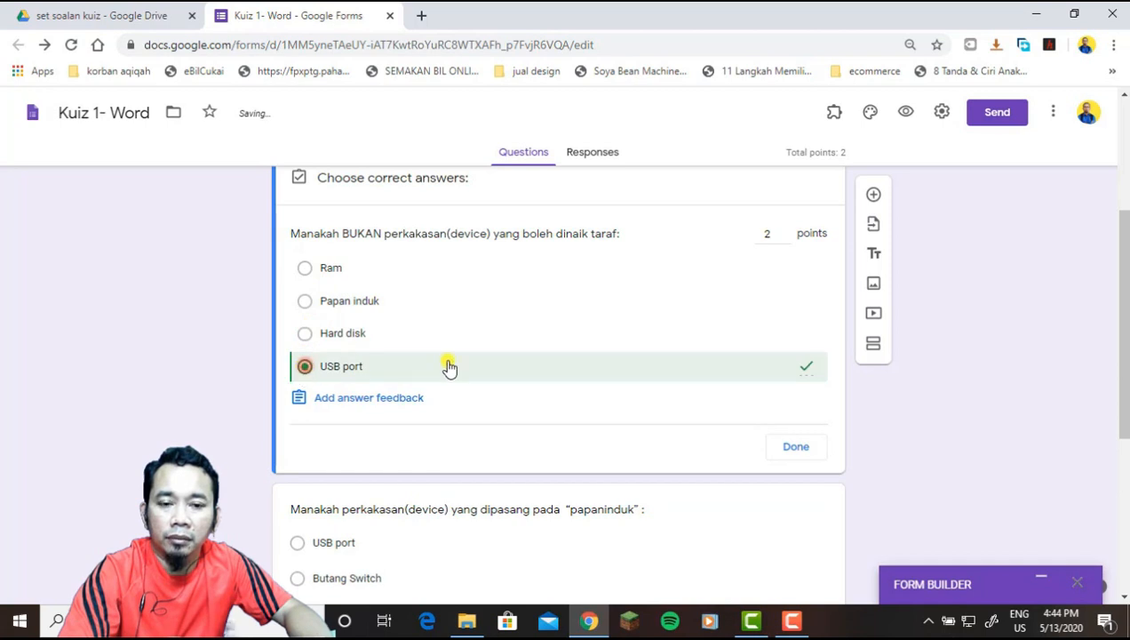
- Add feedback "Salah" for incorrect and "Betul" for correct answers to the first multiple-choice question, finish its answer key, and make it required
{"action": "left_click", "coordinate": [346, 406]}
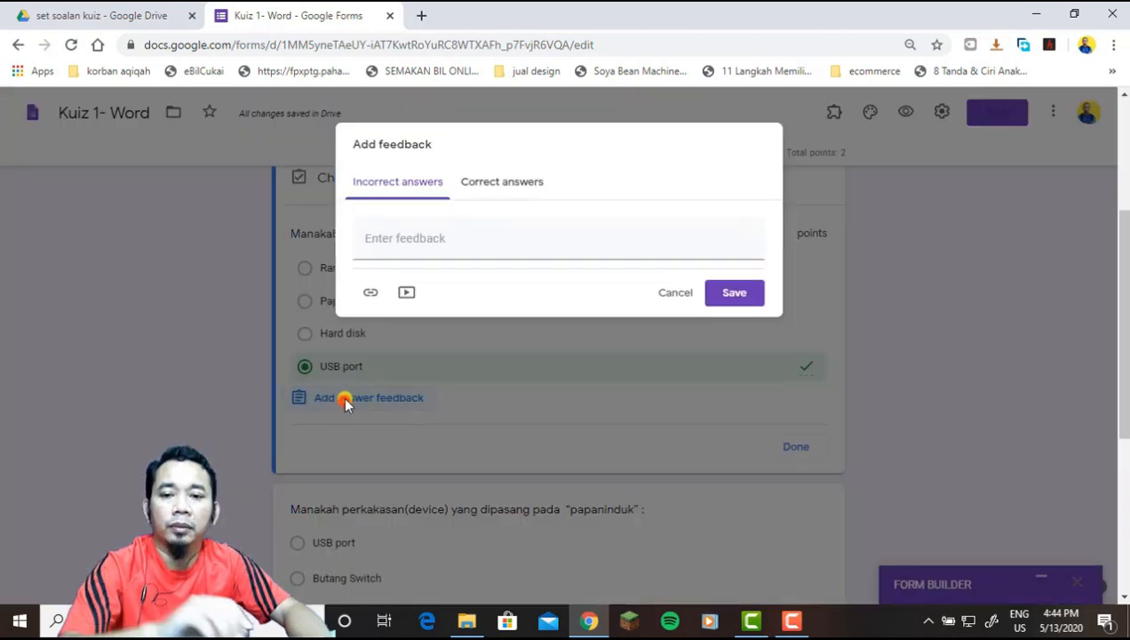
{"action": "left_click", "coordinate": [429, 239]}
{"action": "type", "text": "Salah"}
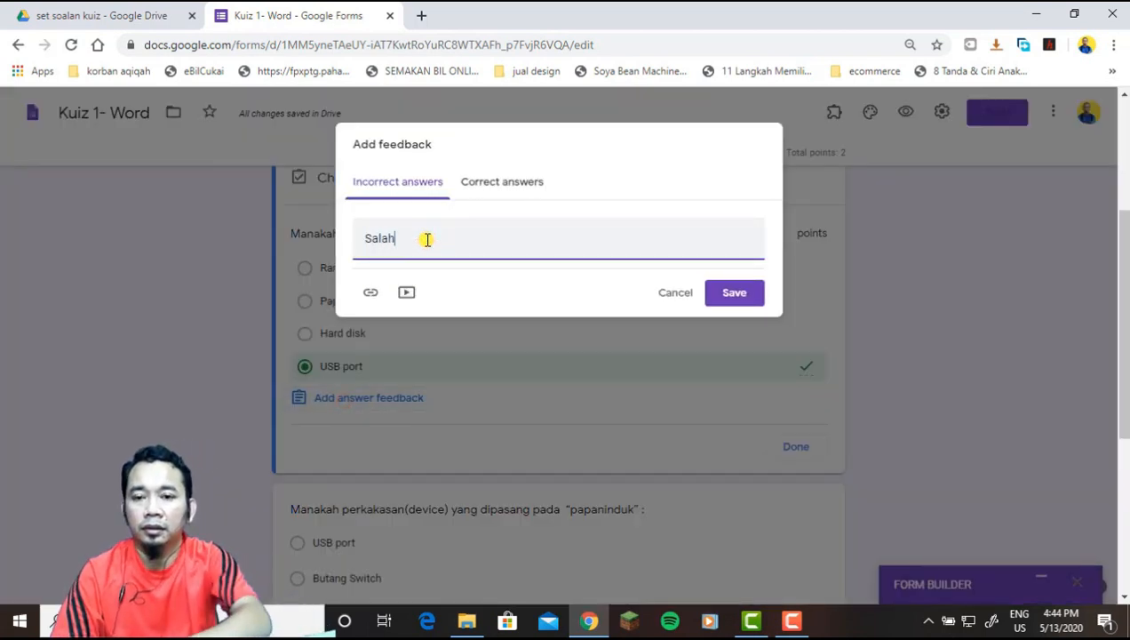
{"action": "left_click", "coordinate": [474, 185]}
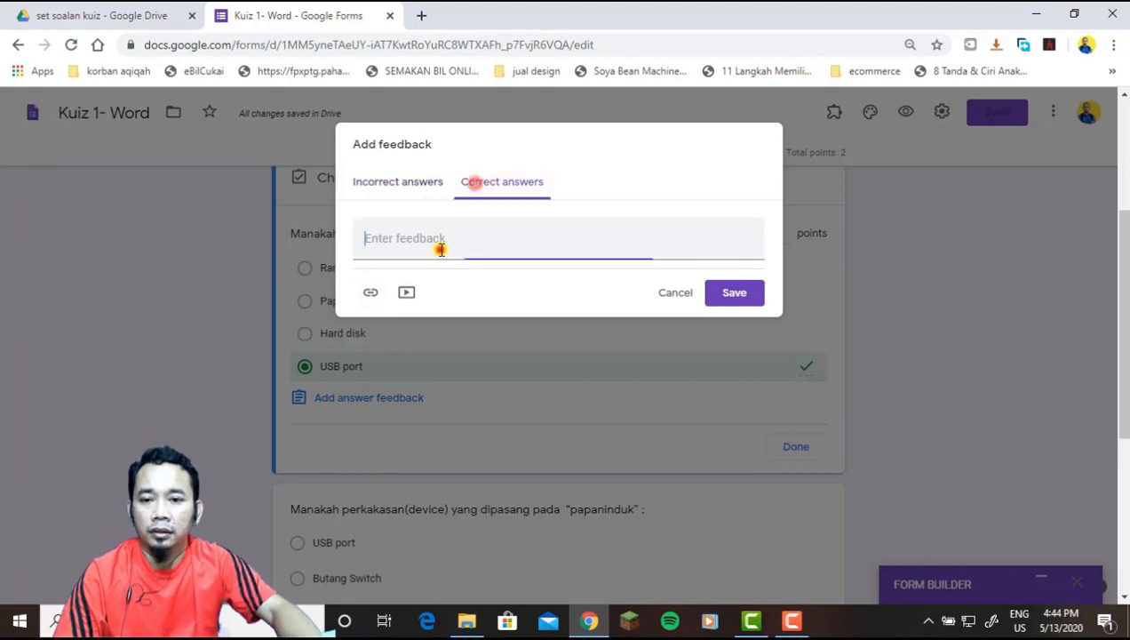
{"action": "type", "text": "Betul"}
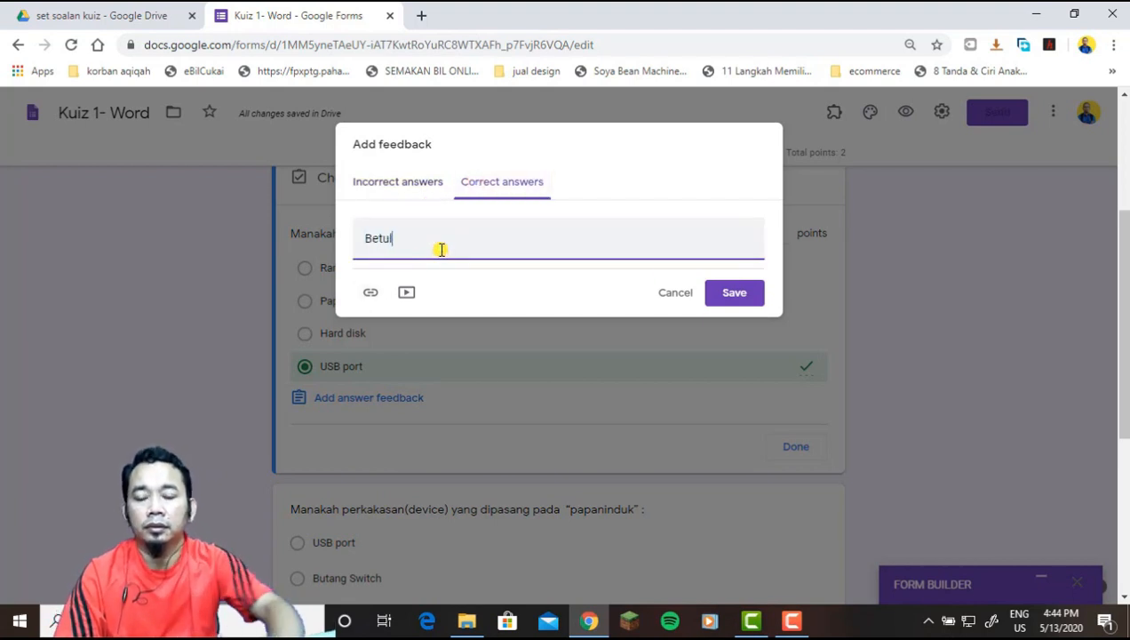
{"action": "left_click", "coordinate": [731, 297]}
{"action": "scroll", "coordinate": [726, 343], "scroll_direction": "down", "scroll_amount": 2}
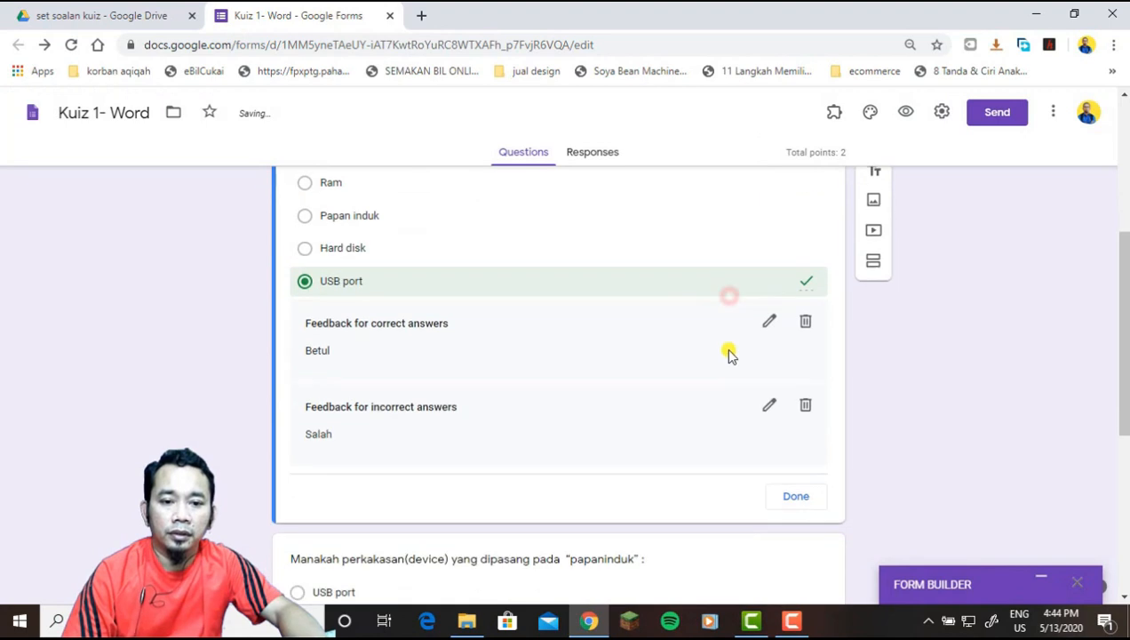
{"action": "left_click", "coordinate": [795, 424]}
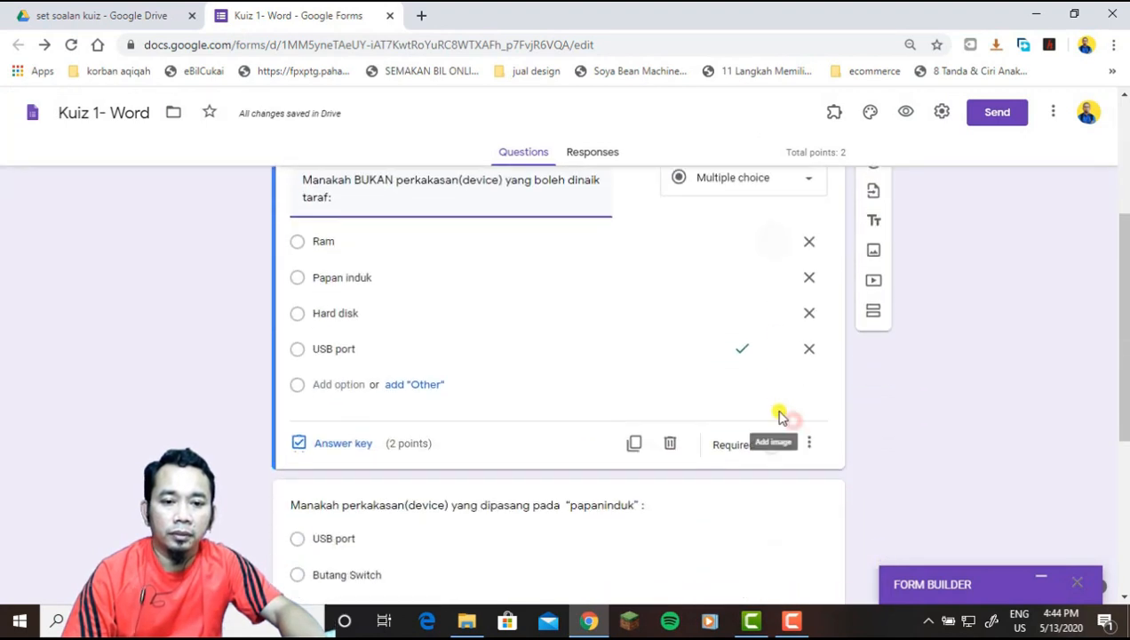
{"action": "left_click", "coordinate": [776, 447]}
{"action": "scroll", "coordinate": [764, 444], "scroll_direction": "down", "scroll_amount": 1}
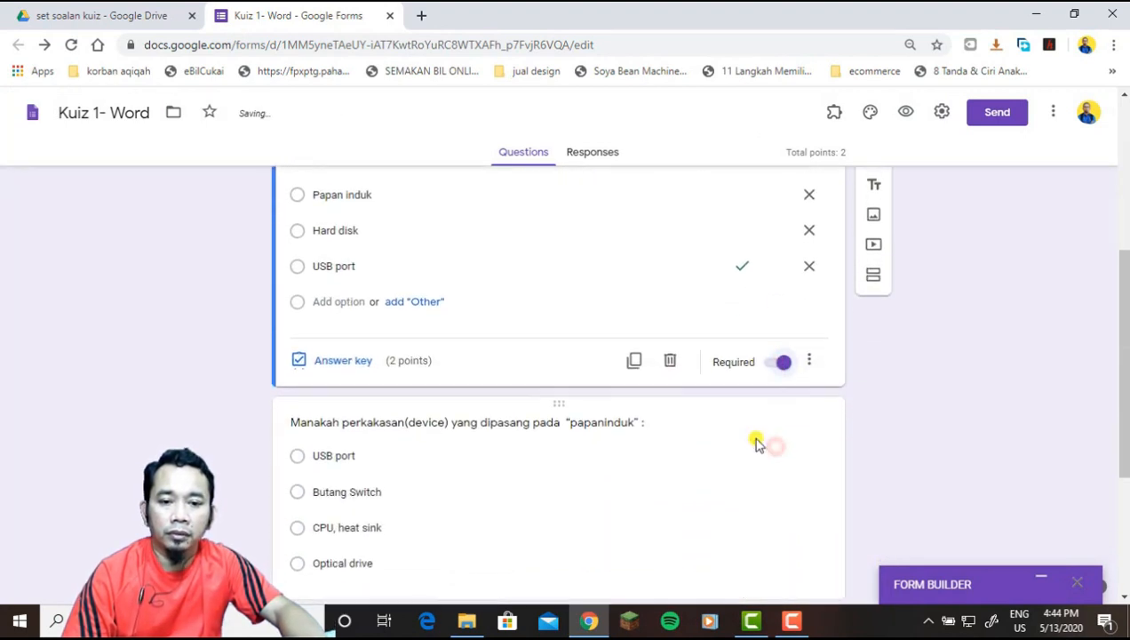
- Set the "papaninduk" question's answer key to 2 points with "CPU, heat sink" as the correct answer
{"action": "scroll", "coordinate": [756, 441], "scroll_direction": "up", "scroll_amount": 3}
{"action": "scroll", "coordinate": [752, 442], "scroll_direction": "down", "scroll_amount": 4}
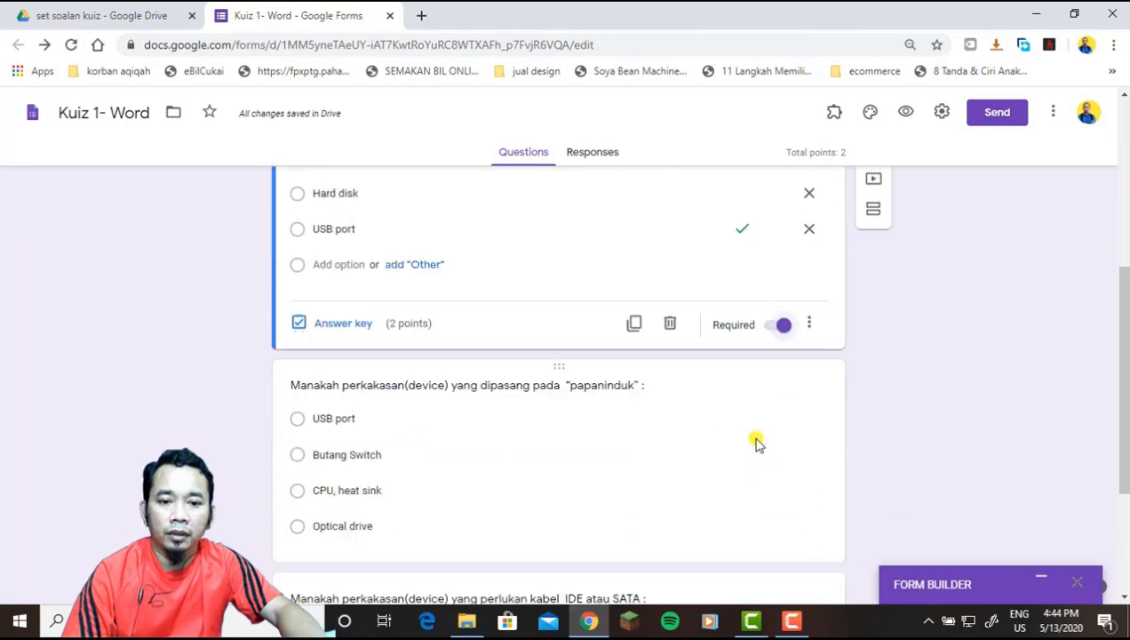
{"action": "left_click", "coordinate": [558, 434]}
{"action": "scroll", "coordinate": [558, 437], "scroll_direction": "down", "scroll_amount": 1}
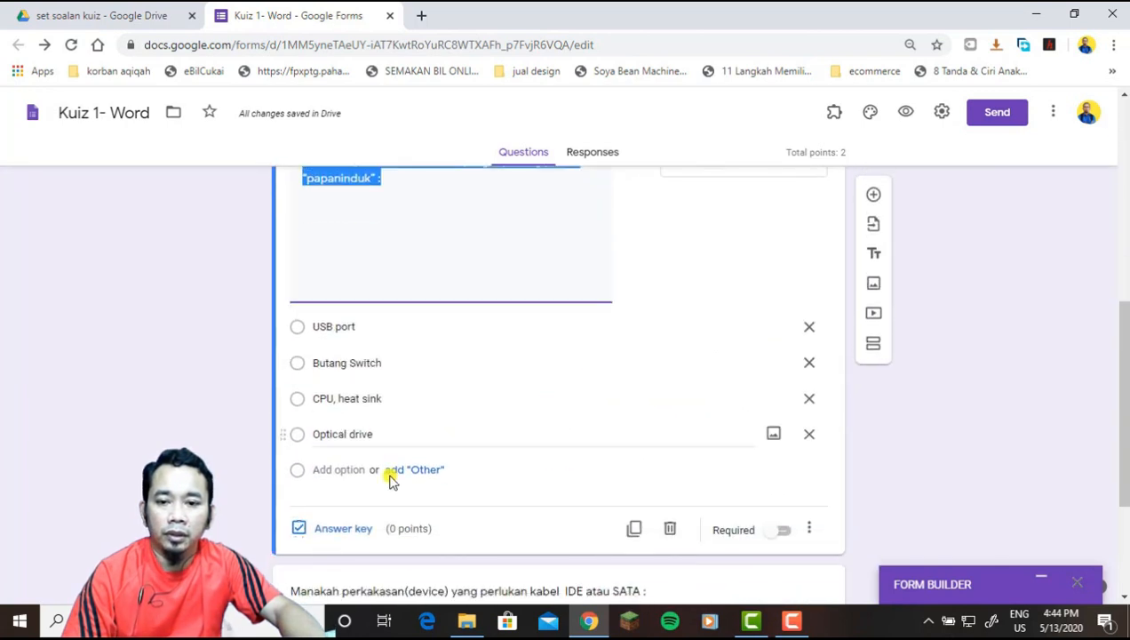
{"action": "left_click", "coordinate": [348, 527]}
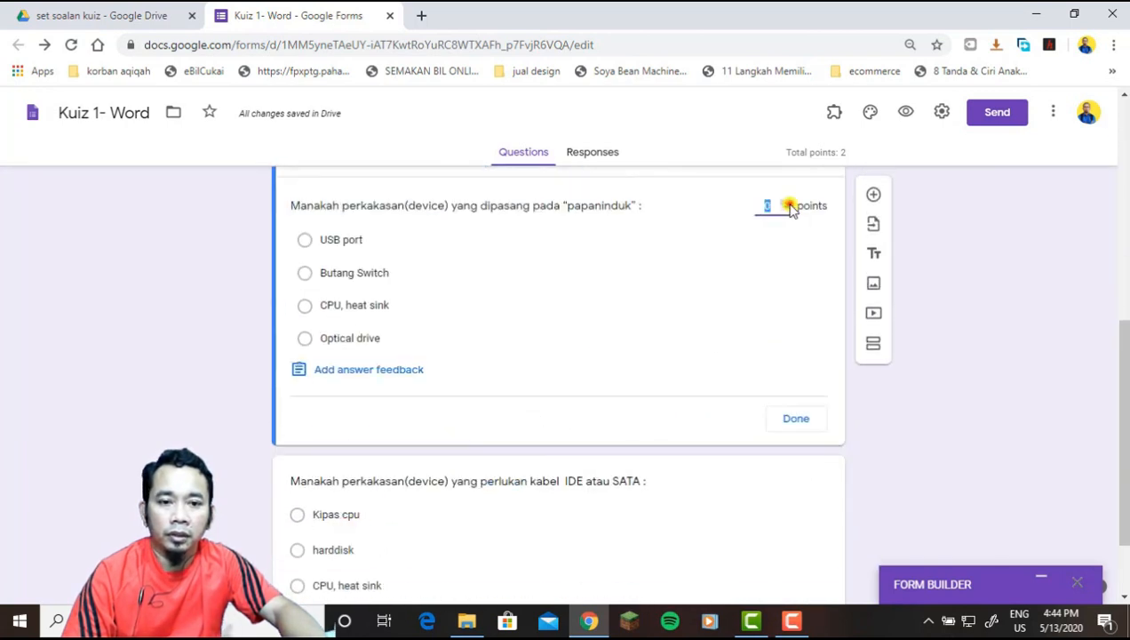
{"action": "type", "text": "2"}
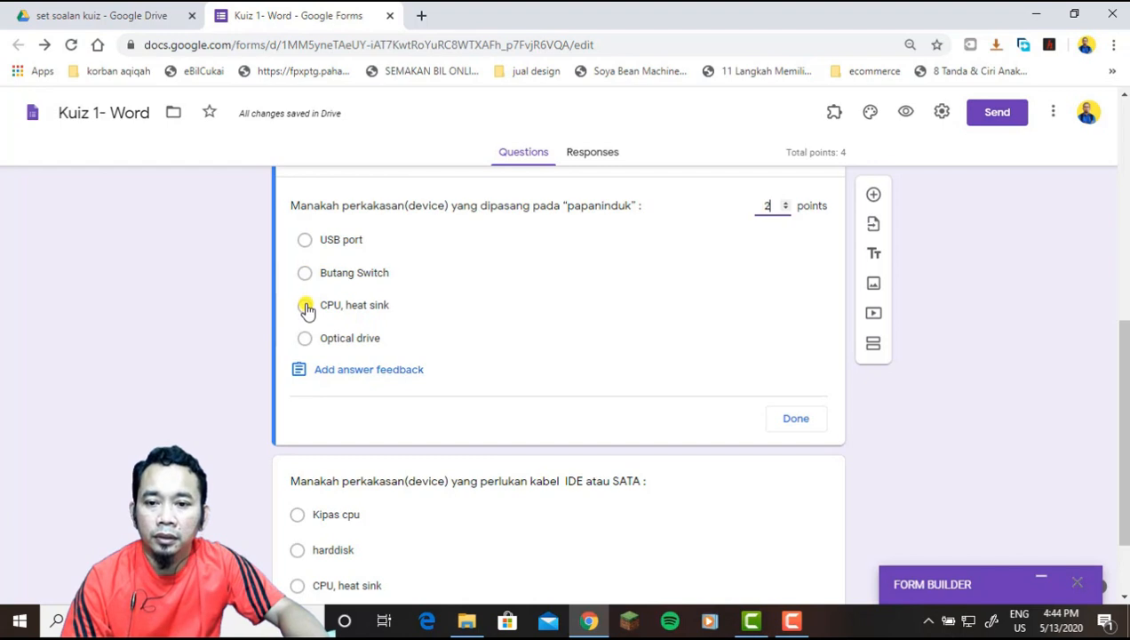
{"action": "left_click", "coordinate": [305, 306]}
- Add feedback "Salah" for incorrect and "Betul" for correct answers to the "papaninduk" question, finish its answer key, and make it required
{"action": "left_click", "coordinate": [313, 373]}
{"action": "left_click", "coordinate": [414, 246]}
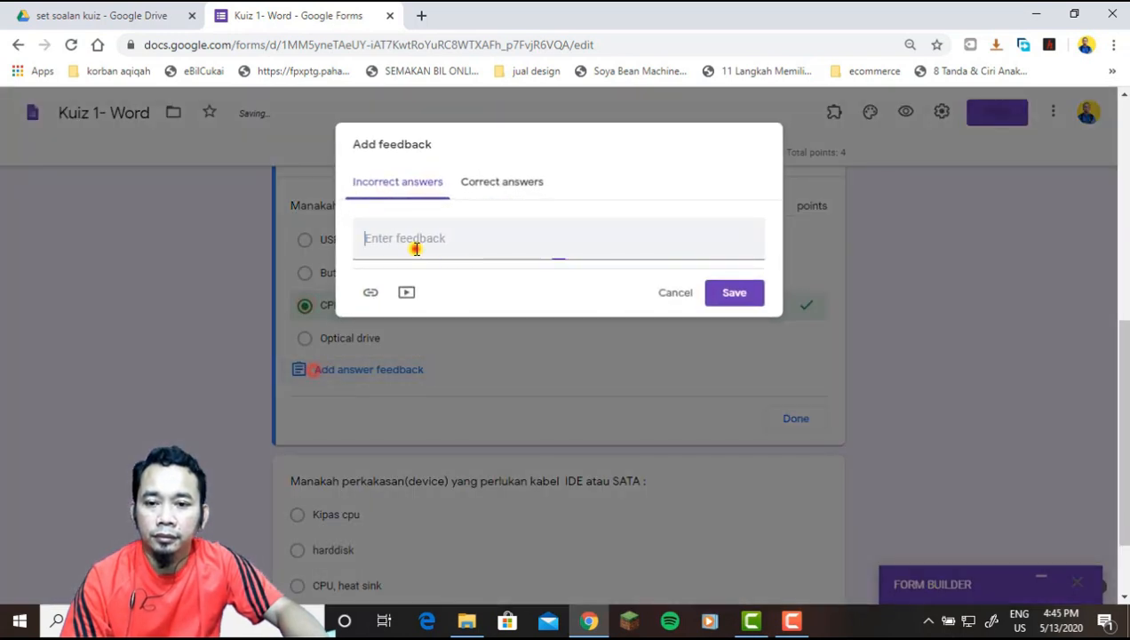
{"action": "type", "text": "Salah"}
{"action": "left_click", "coordinate": [474, 182]}
{"action": "left_click", "coordinate": [409, 241]}
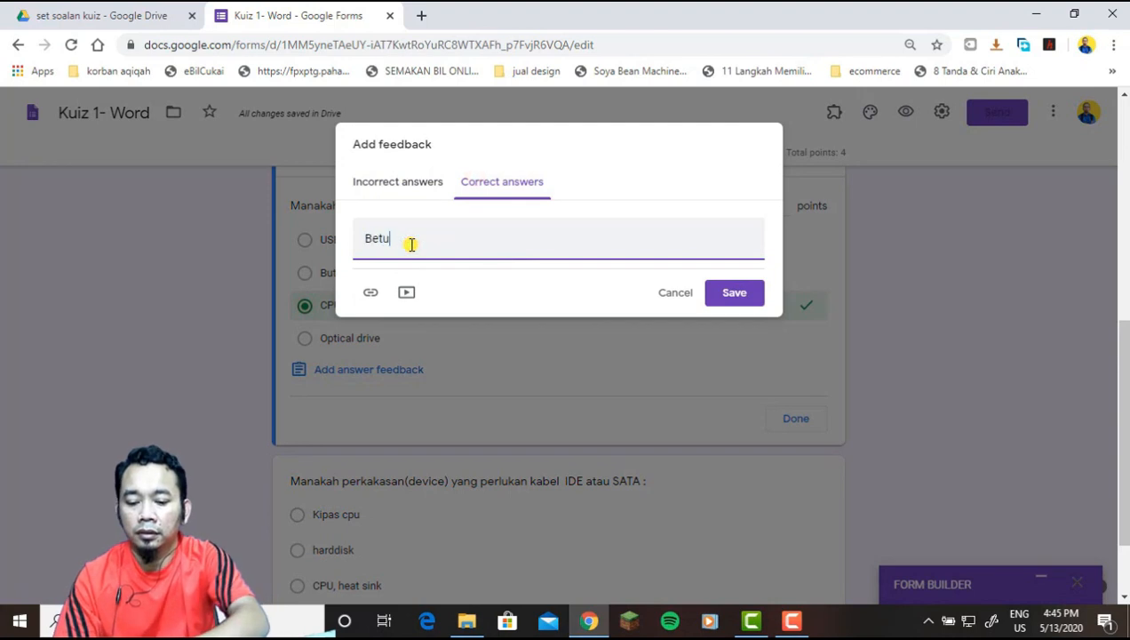
{"action": "left_click", "coordinate": [737, 299]}
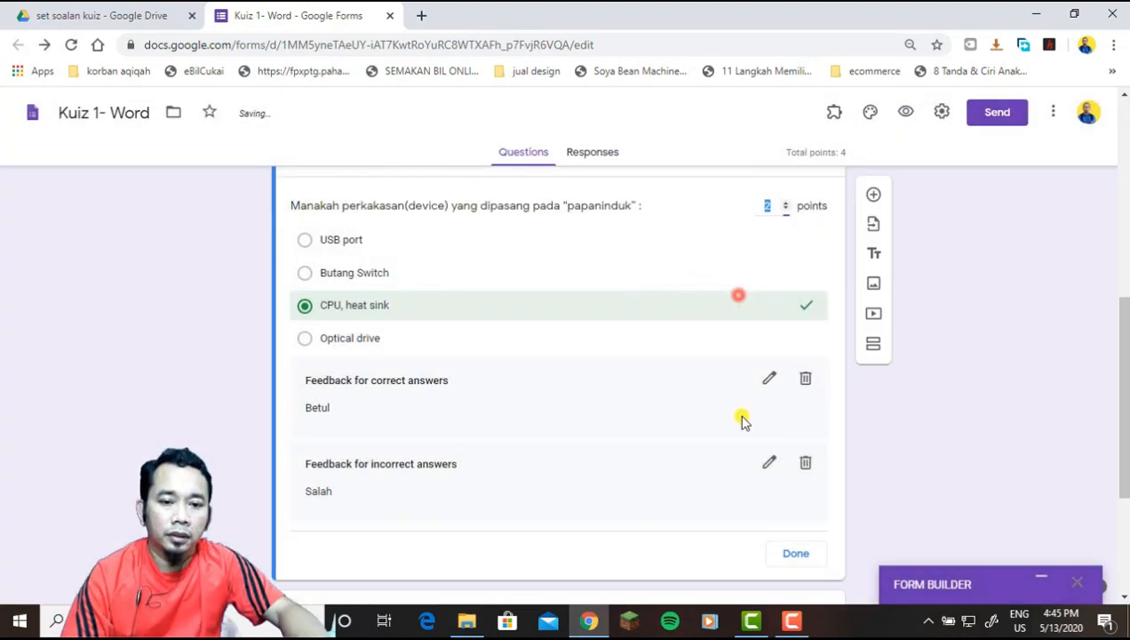
{"action": "left_click", "coordinate": [795, 553]}
{"action": "left_click", "coordinate": [778, 425]}
- Set the IDE/SATA cable question's answer key to 2 points with "harddisk" as the correct answer
{"action": "scroll", "coordinate": [778, 426], "scroll_direction": "down", "scroll_amount": 1}
{"action": "left_click", "coordinate": [616, 478]}
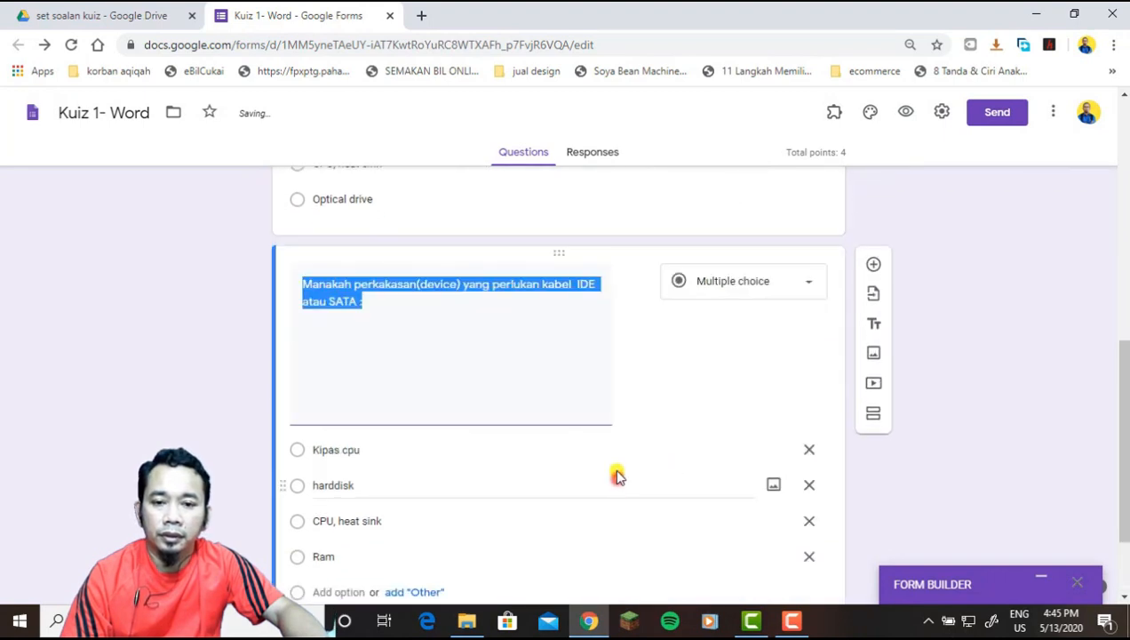
{"action": "left_click", "coordinate": [330, 532]}
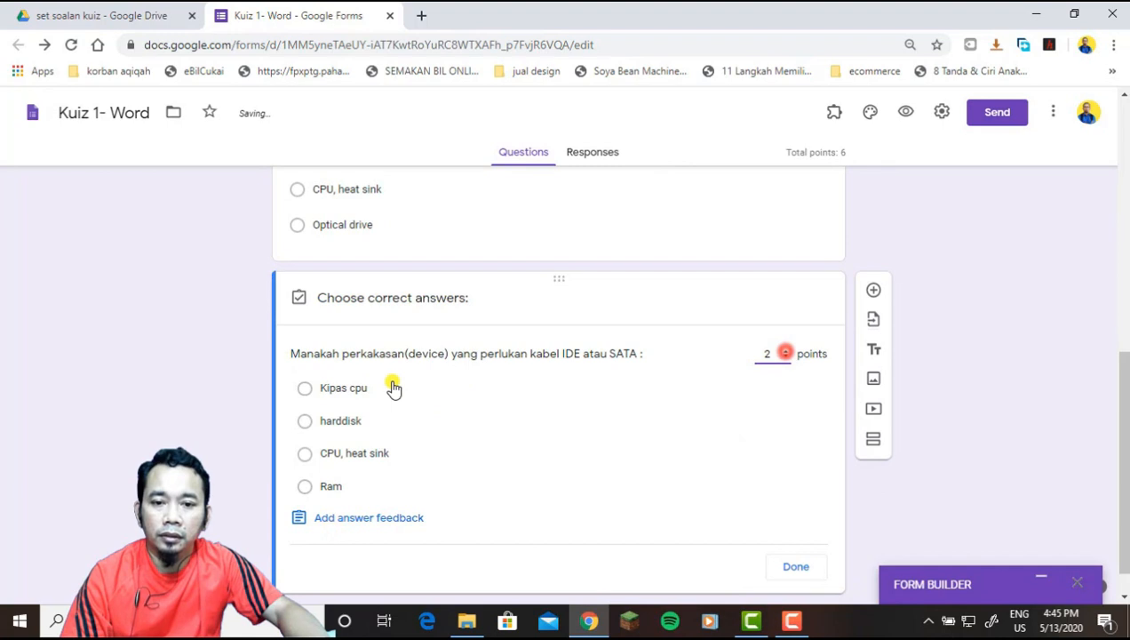
{"action": "left_click", "coordinate": [305, 421]}
- Add feedback "Salah" for incorrect and "Betul" for correct answers to the IDE/SATA cable question, finish its answer key, and make it required
{"action": "left_click", "coordinate": [359, 519]}
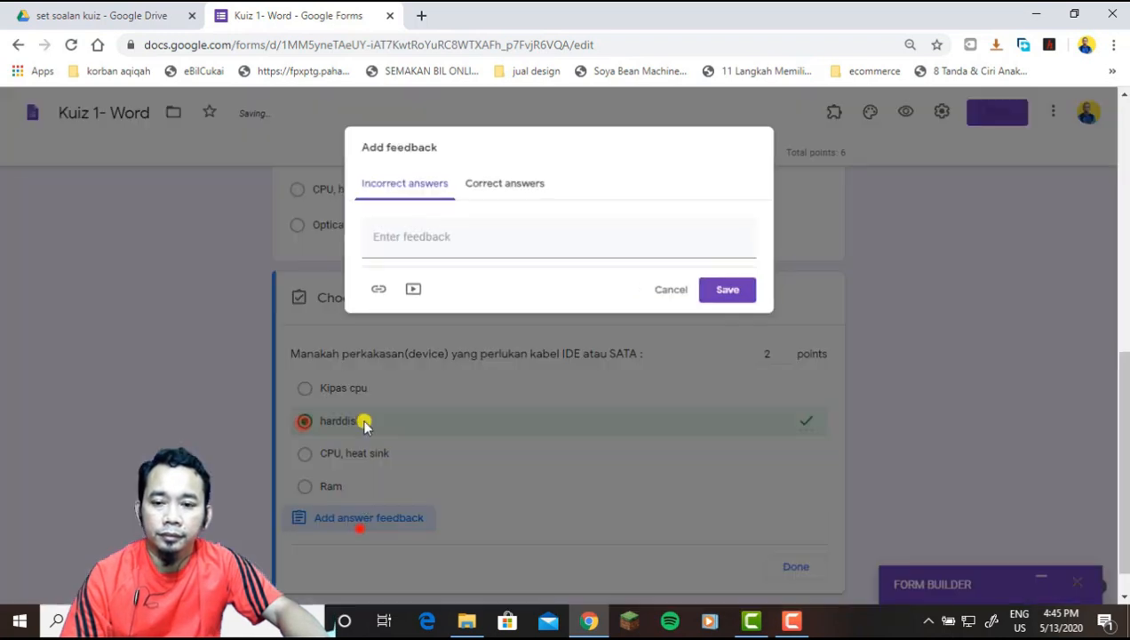
{"action": "left_click", "coordinate": [391, 252]}
{"action": "type", "text": "Salah"}
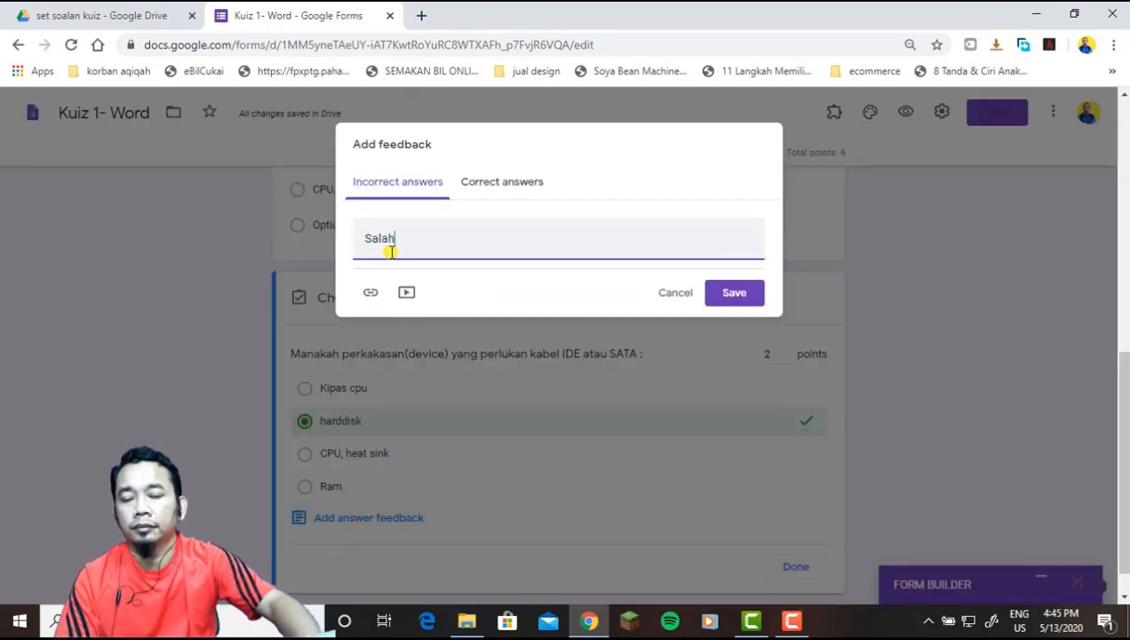
{"action": "left_click", "coordinate": [506, 183]}
{"action": "left_click", "coordinate": [462, 240]}
{"action": "type", "text": "Betul"}
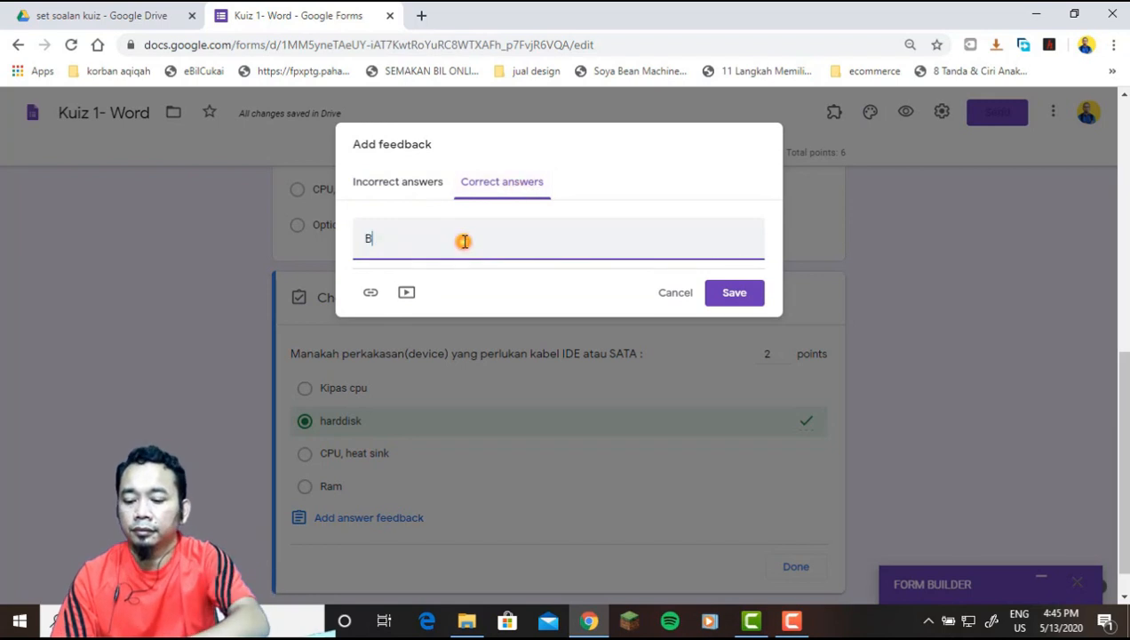
{"action": "left_click", "coordinate": [732, 293]}
{"action": "left_click", "coordinate": [796, 530]}
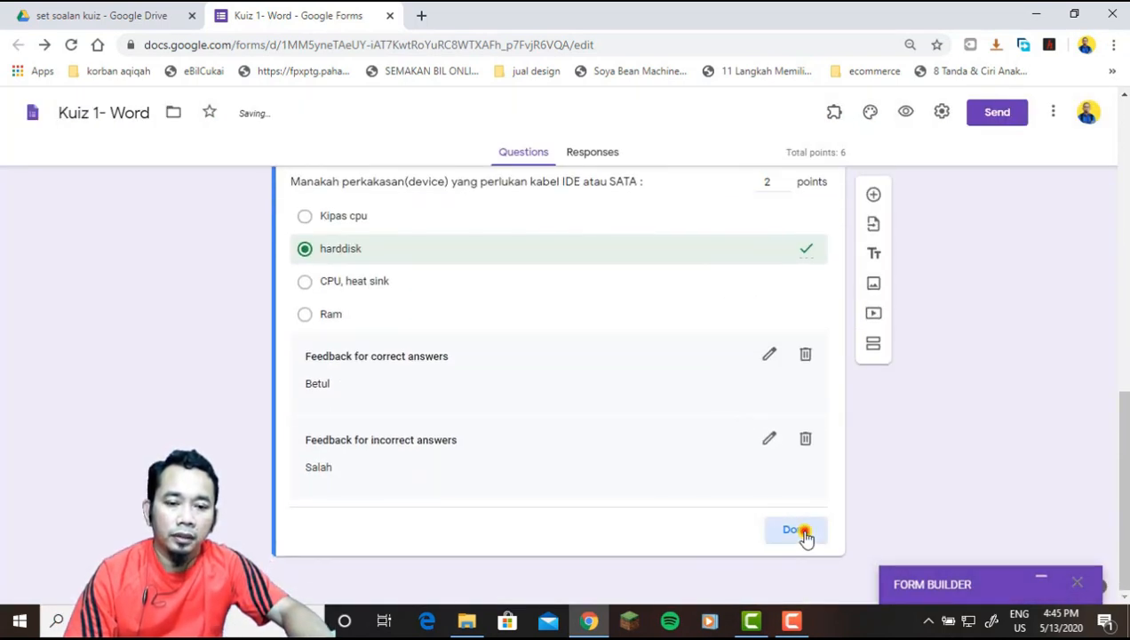
{"action": "left_click", "coordinate": [779, 548]}
- Review the whole form, checking the student name field and the multiple-choice questions
{"action": "scroll", "coordinate": [748, 440], "scroll_direction": "up", "scroll_amount": 15}
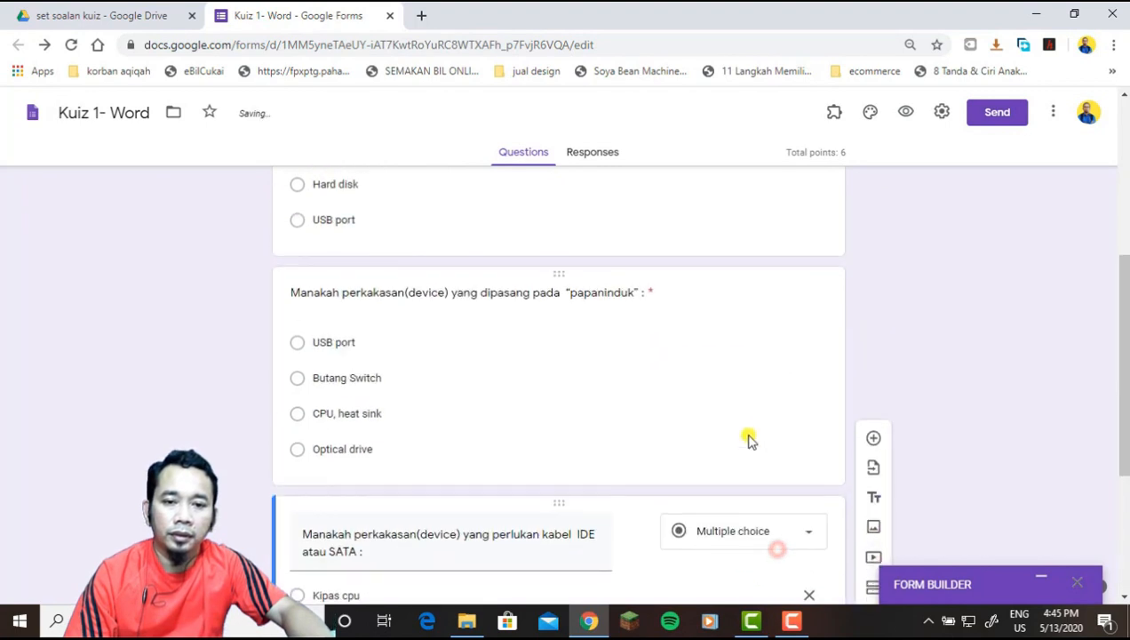
{"action": "left_click", "coordinate": [691, 348]}
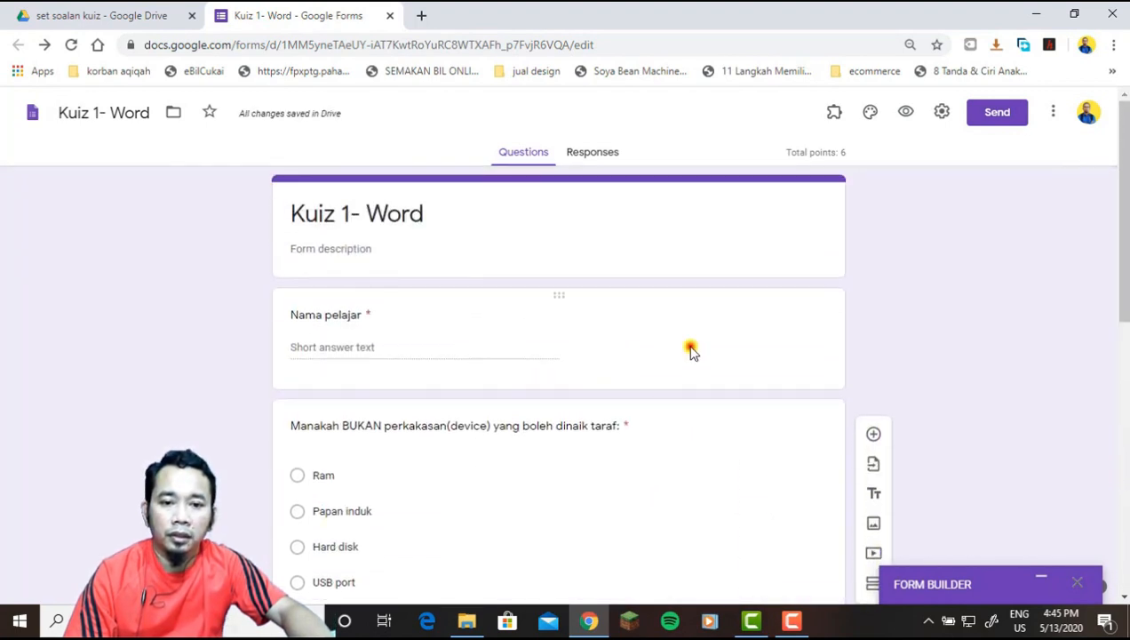
{"action": "scroll", "coordinate": [745, 430], "scroll_direction": "down", "scroll_amount": 2}
{"action": "left_click", "coordinate": [718, 404]}
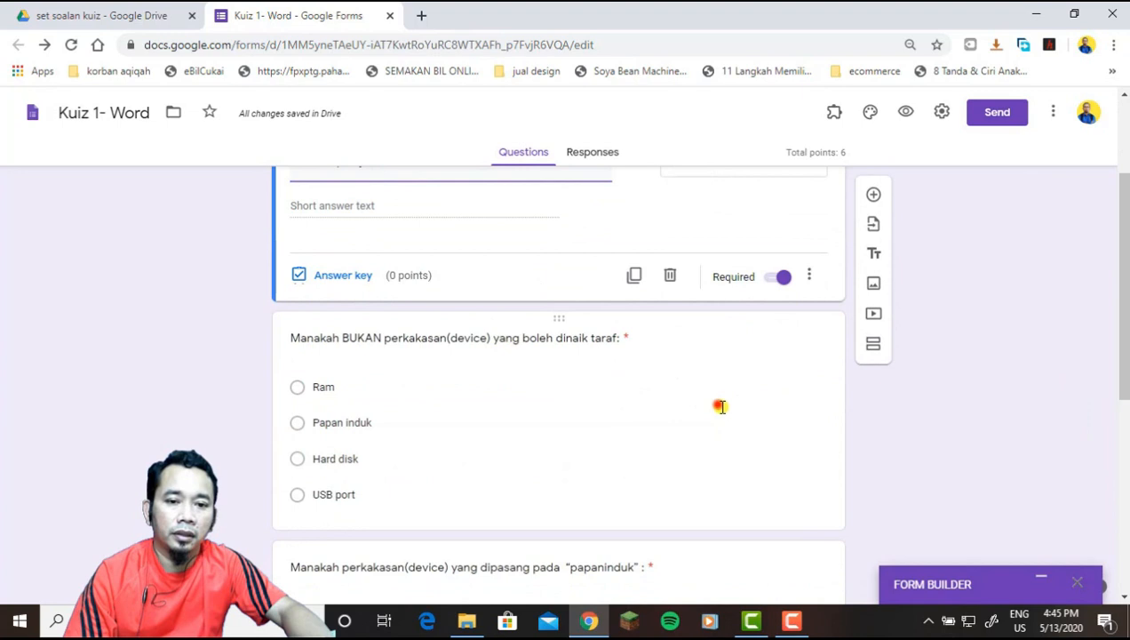
{"action": "scroll", "coordinate": [747, 418], "scroll_direction": "down", "scroll_amount": 4}
{"action": "scroll", "coordinate": [917, 382], "scroll_direction": "up", "scroll_amount": 5}
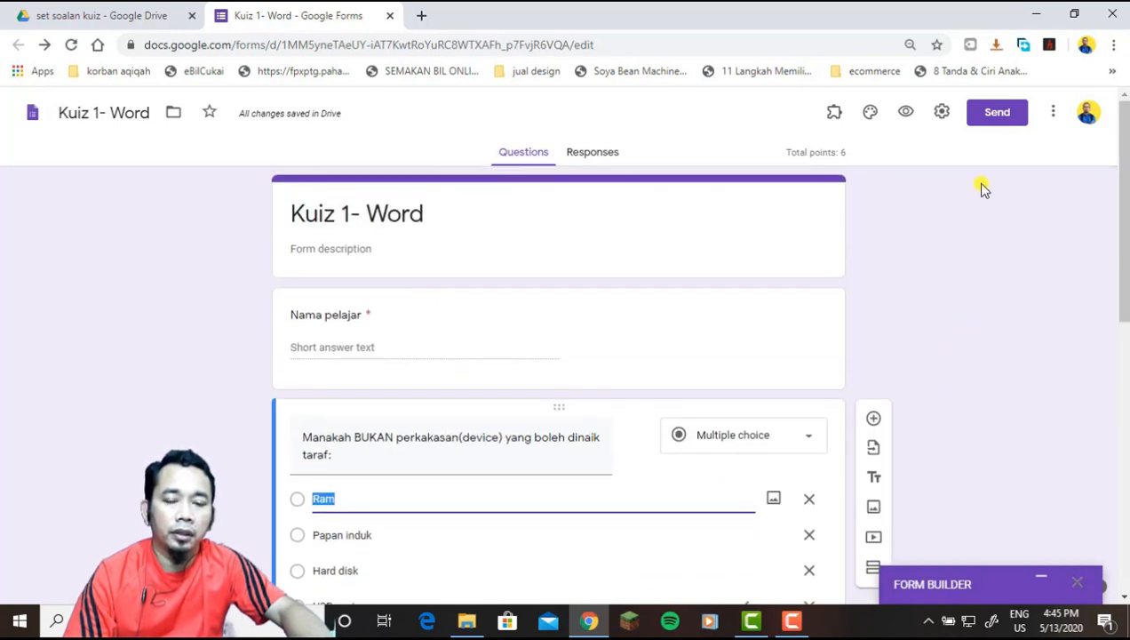
- Choose to send the form by link, shorten the URL, and copy the shortened link
{"action": "left_click", "coordinate": [980, 125]}
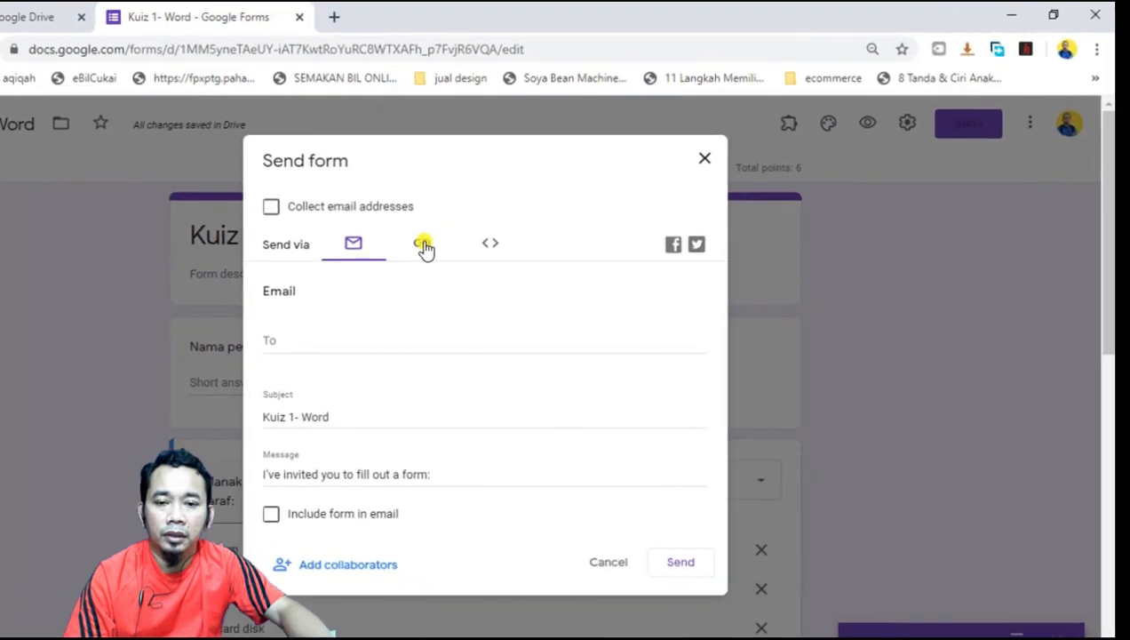
{"action": "left_click", "coordinate": [423, 247]}
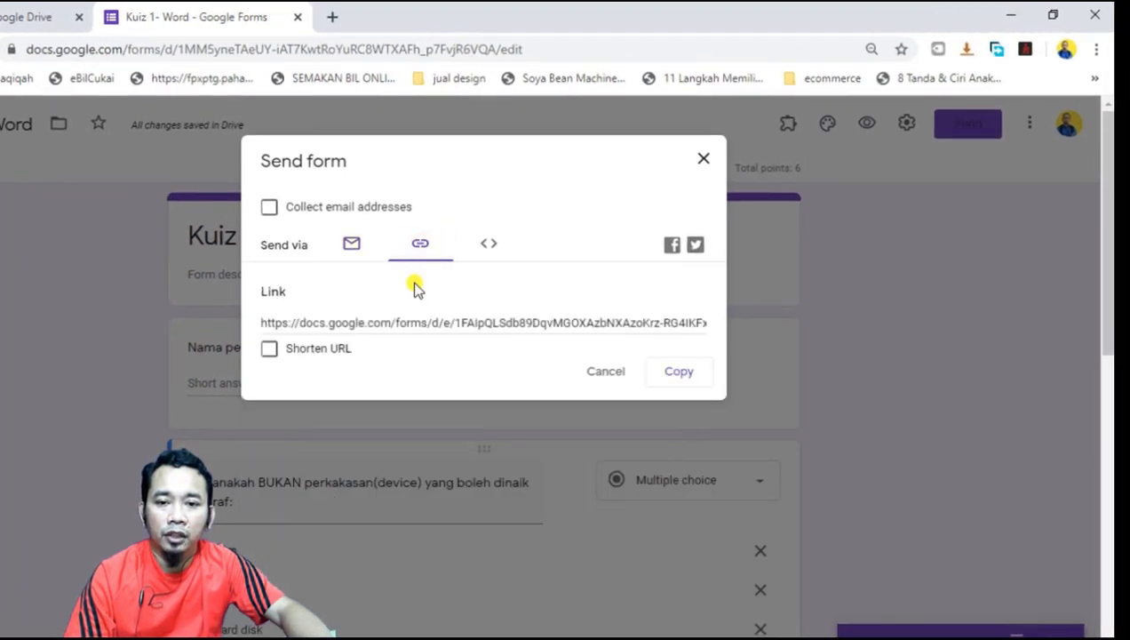
{"action": "left_click", "coordinate": [269, 349]}
{"action": "left_click", "coordinate": [686, 378]}
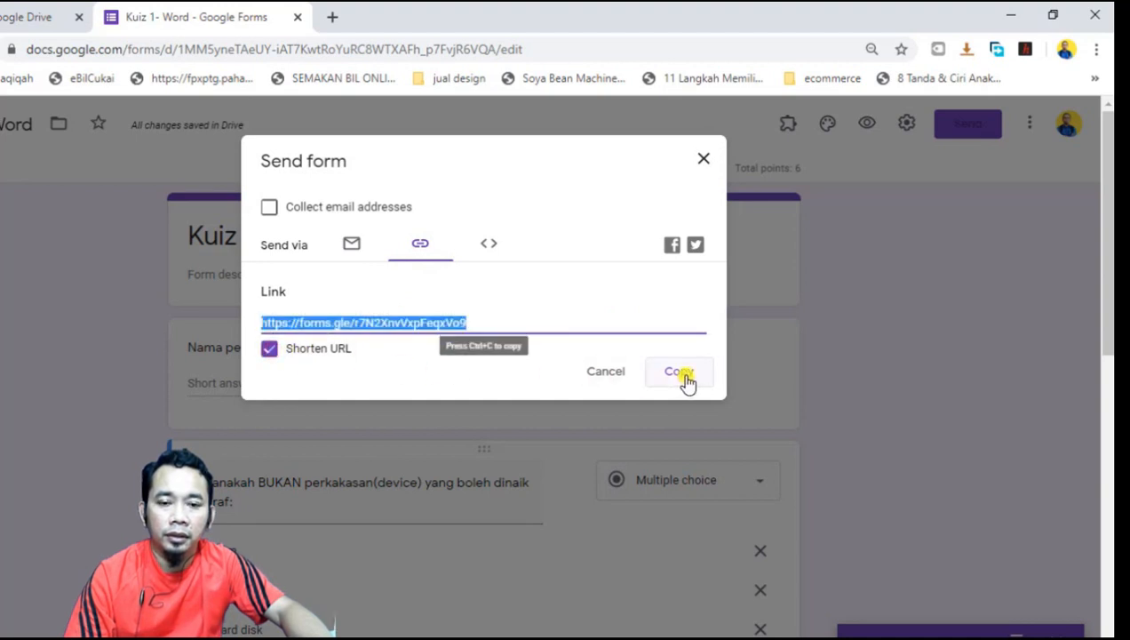
{"action": "left_click", "coordinate": [676, 378]}
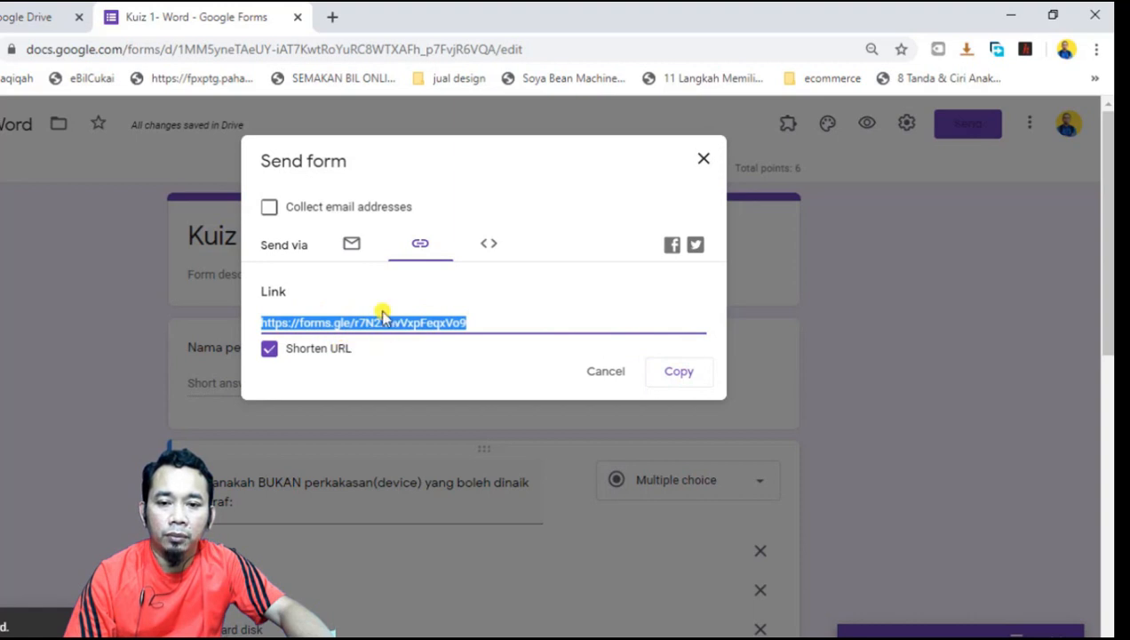
- Open WhatsApp Web and Telegram Web in separate new browser tabs
{"action": "left_click", "coordinate": [333, 18]}
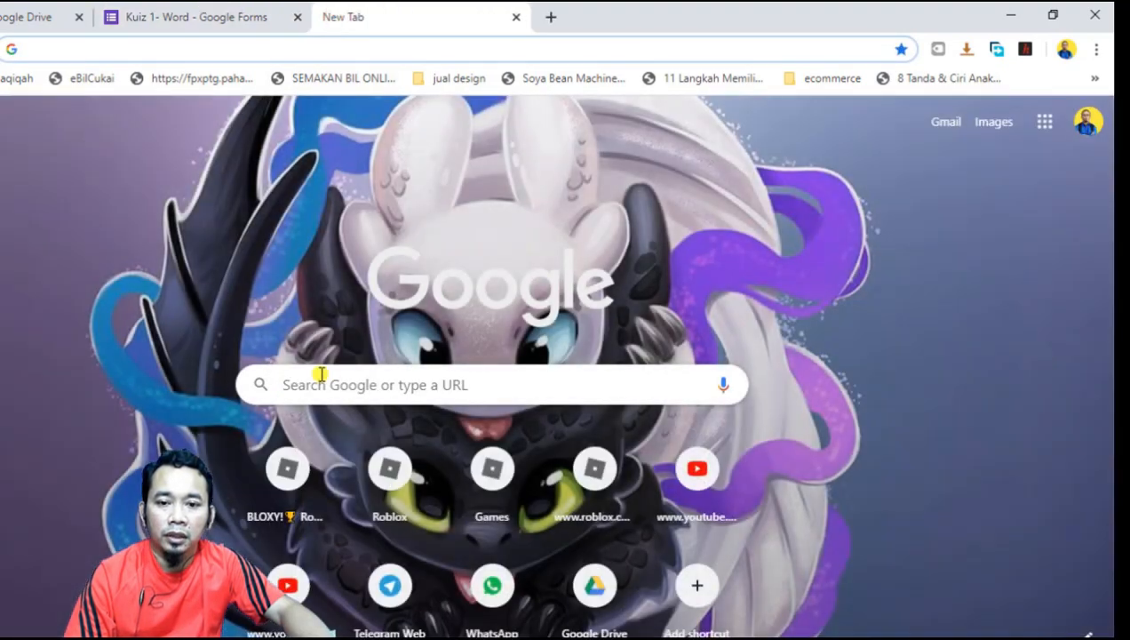
{"action": "left_click", "coordinate": [491, 585]}
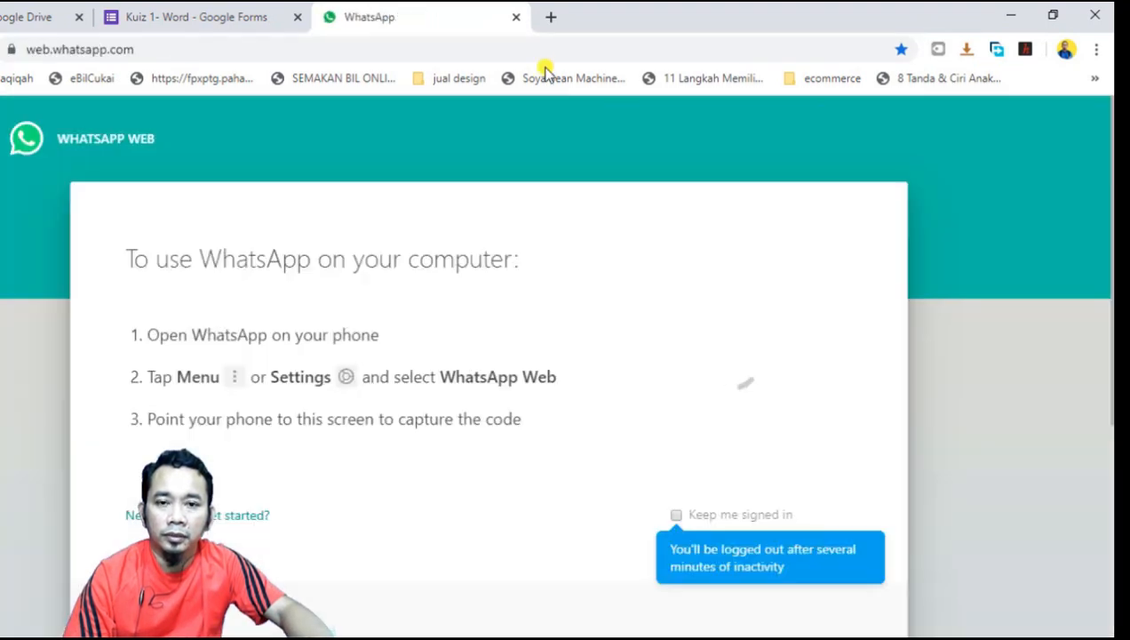
{"action": "left_click", "coordinate": [549, 21]}
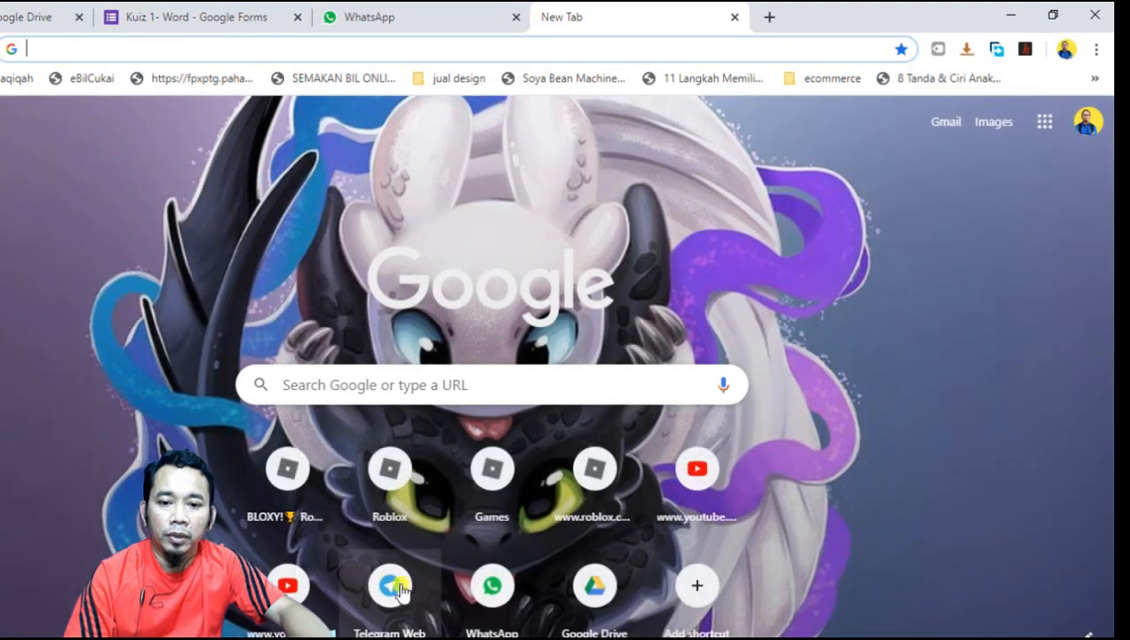
{"action": "left_click", "coordinate": [392, 585]}
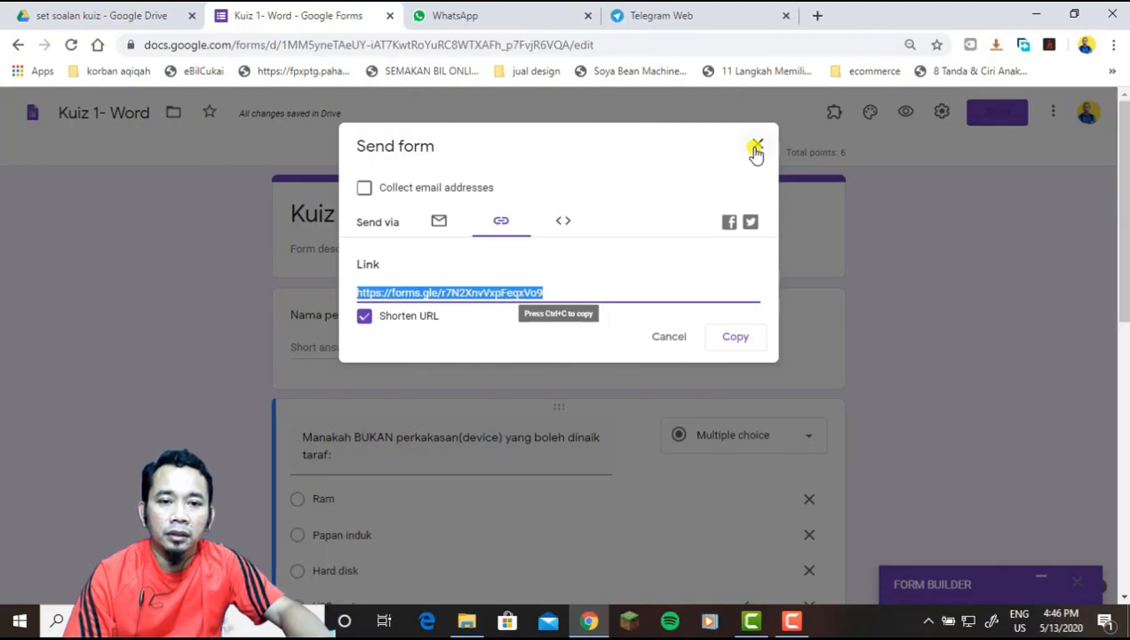
- Copy the form's shortened link again and open it in a new tab
{"action": "left_click", "coordinate": [741, 337]}
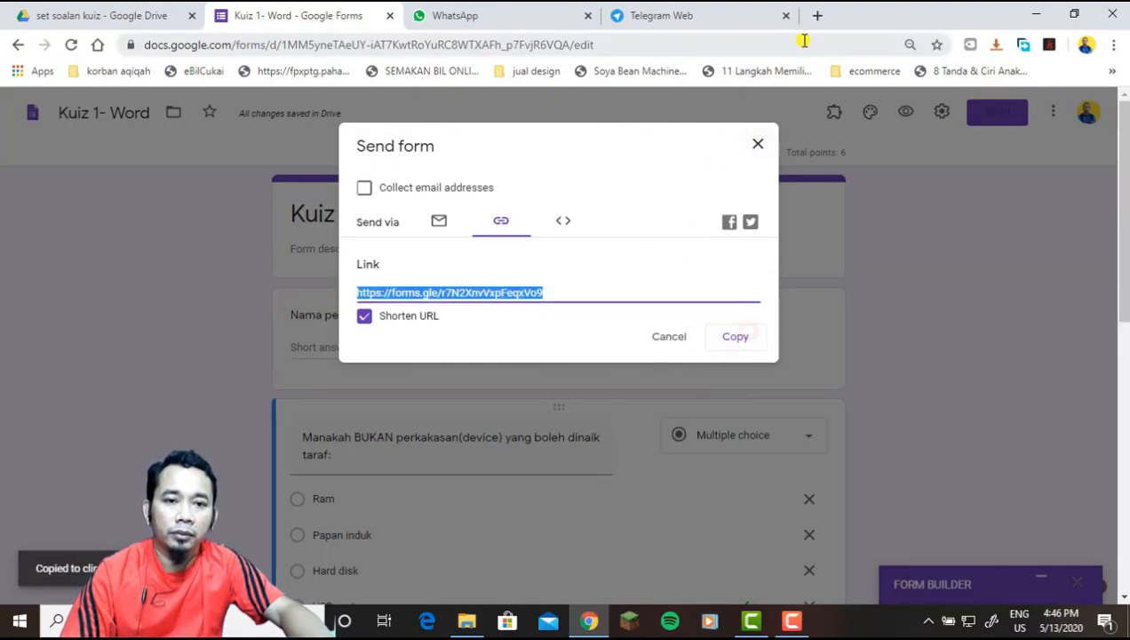
{"action": "left_click", "coordinate": [818, 16]}
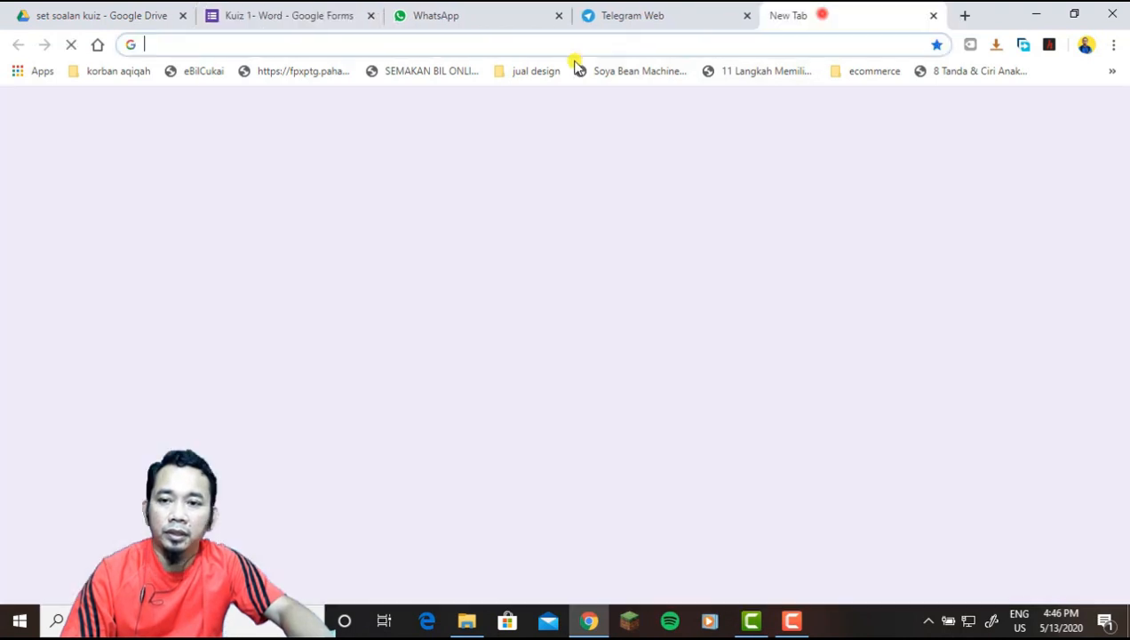
{"action": "key", "text": "ctrl+v"}
{"action": "key", "text": "Return"}
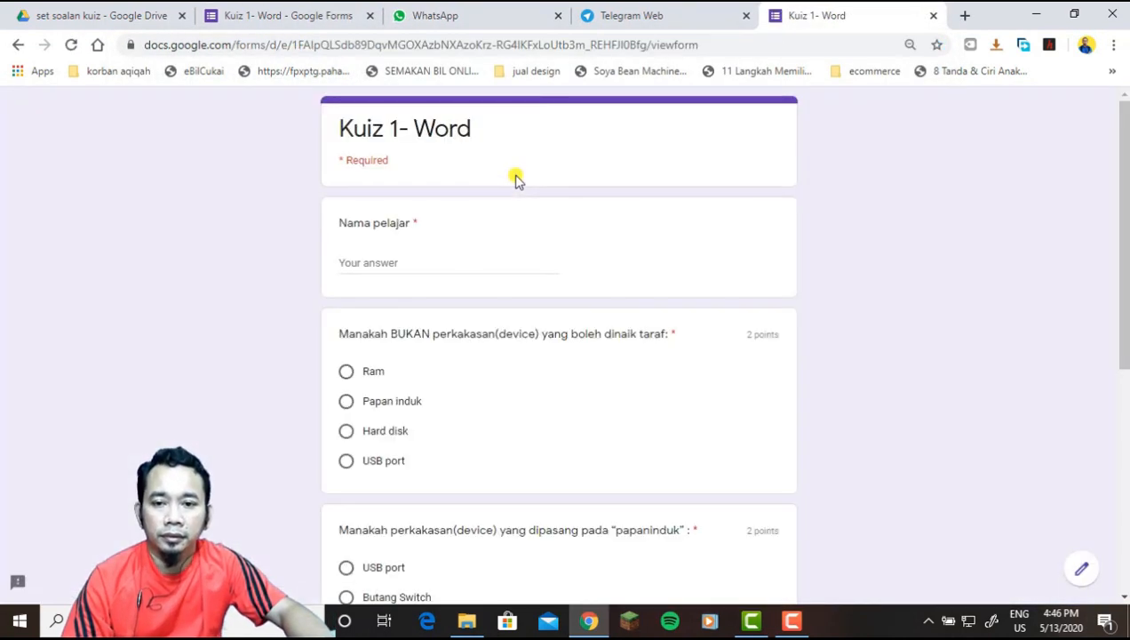
- Enter the student's name in the "Nama pelajar" field of the quiz
{"action": "left_click", "coordinate": [390, 257]}
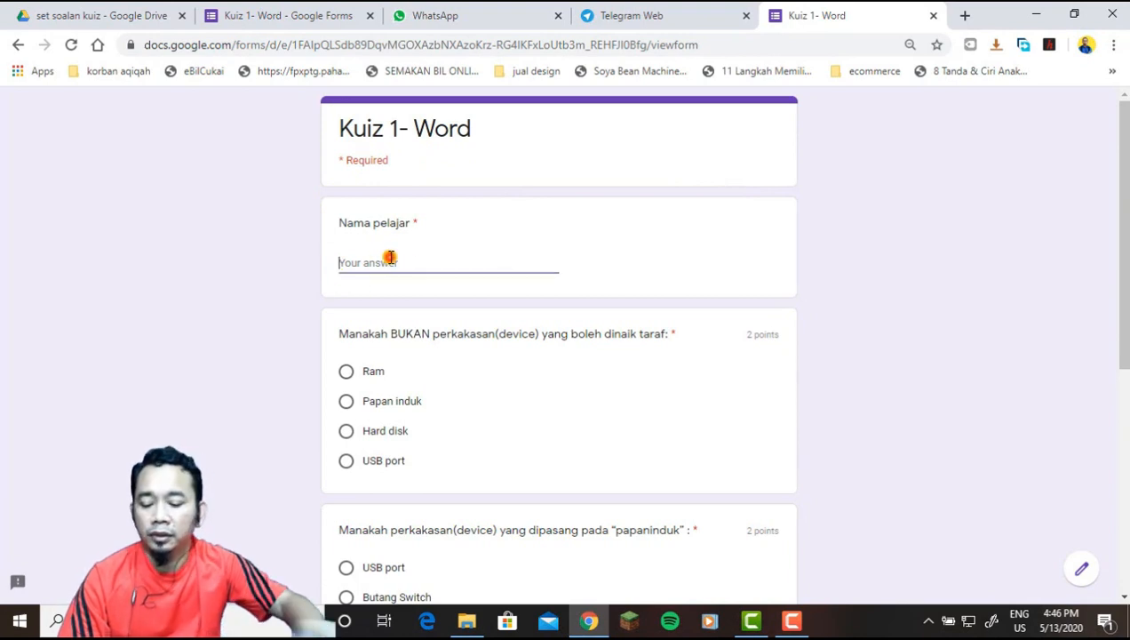
{"action": "type", "text": "Nam"}
{"action": "key", "text": "BackSpace"}
{"action": "key", "text": "BackSpace"}
{"action": "key", "text": "BackSpace"}
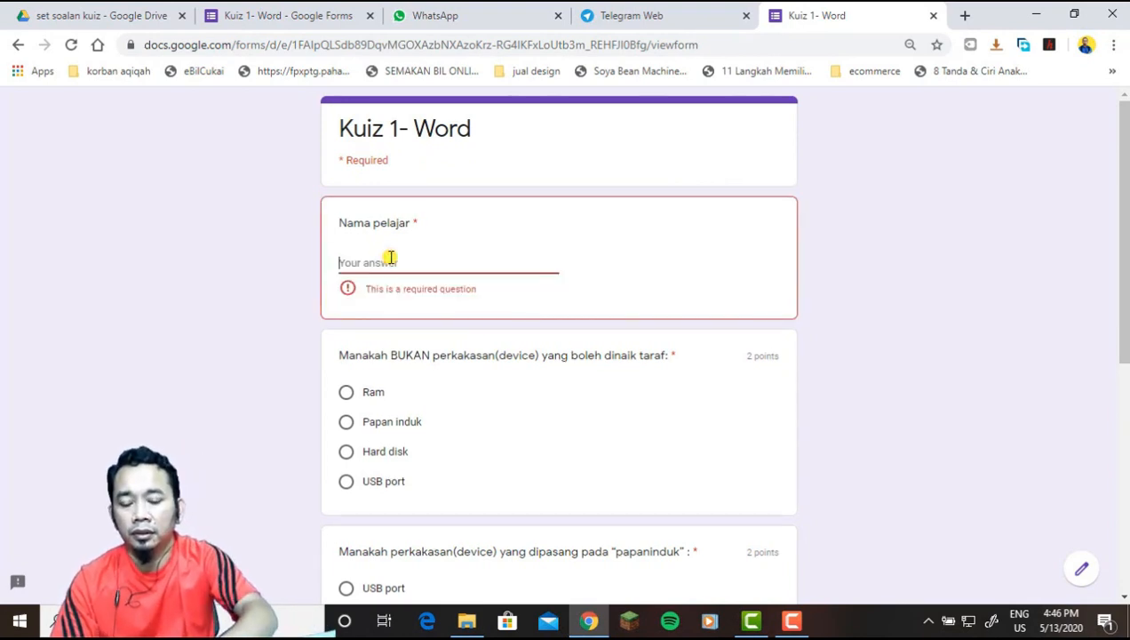
{"action": "type", "text": "Ahmad"}
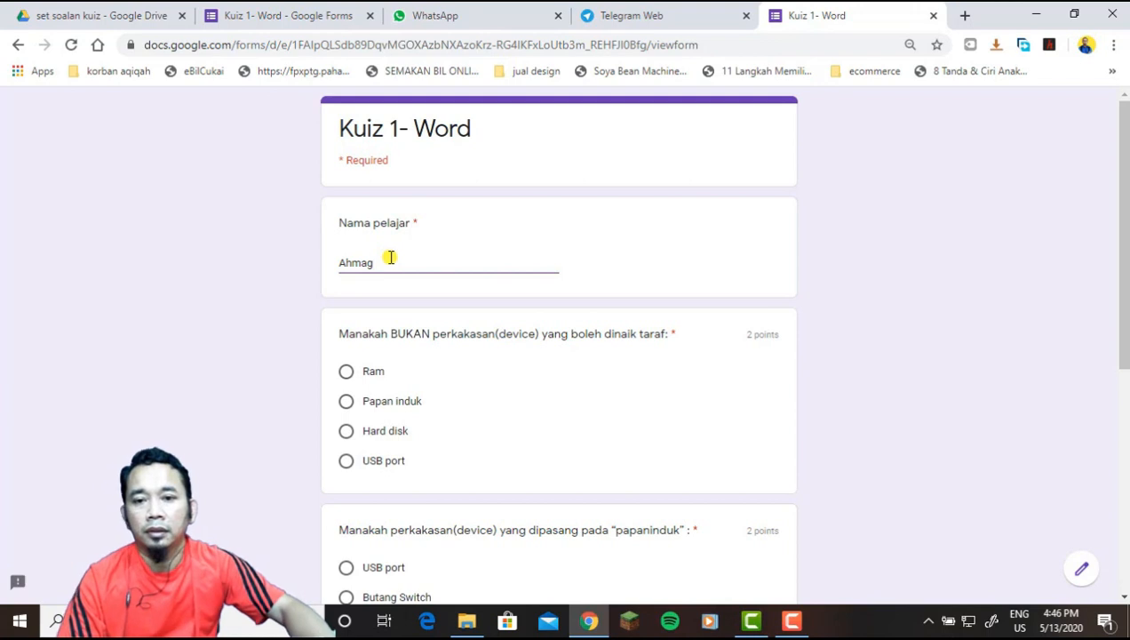
- Answer the three questions with "Ram", "USB port" and "Kipas cpu", and submit the quiz
{"action": "scroll", "coordinate": [393, 279], "scroll_direction": "down", "scroll_amount": 2}
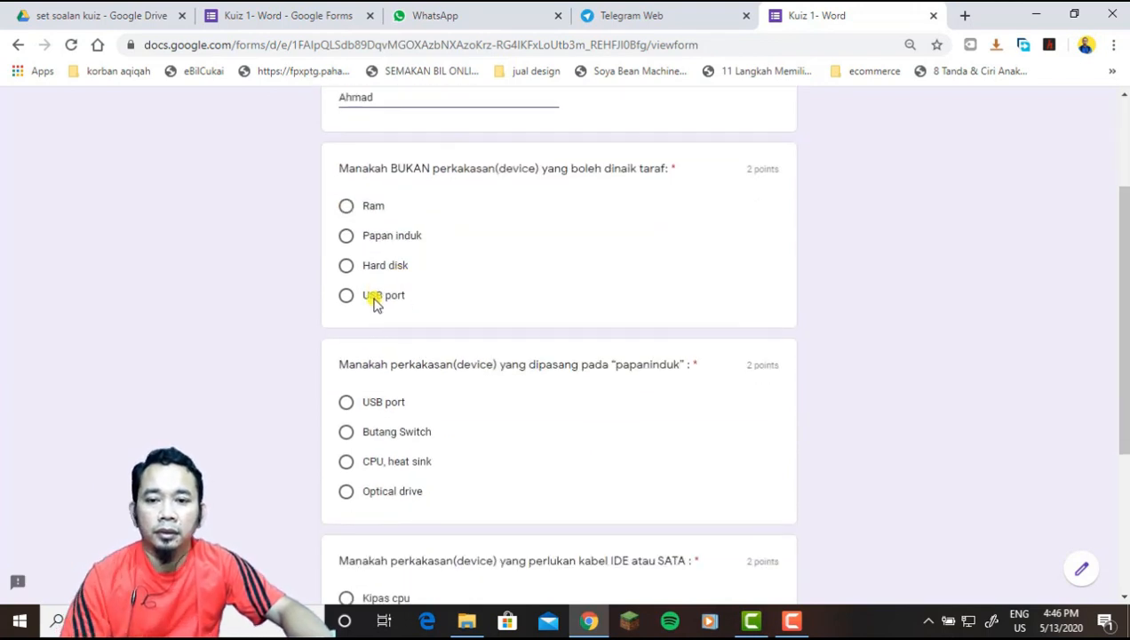
{"action": "left_click", "coordinate": [359, 209]}
{"action": "left_click", "coordinate": [347, 401]}
{"action": "scroll", "coordinate": [349, 391], "scroll_direction": "down", "scroll_amount": 3}
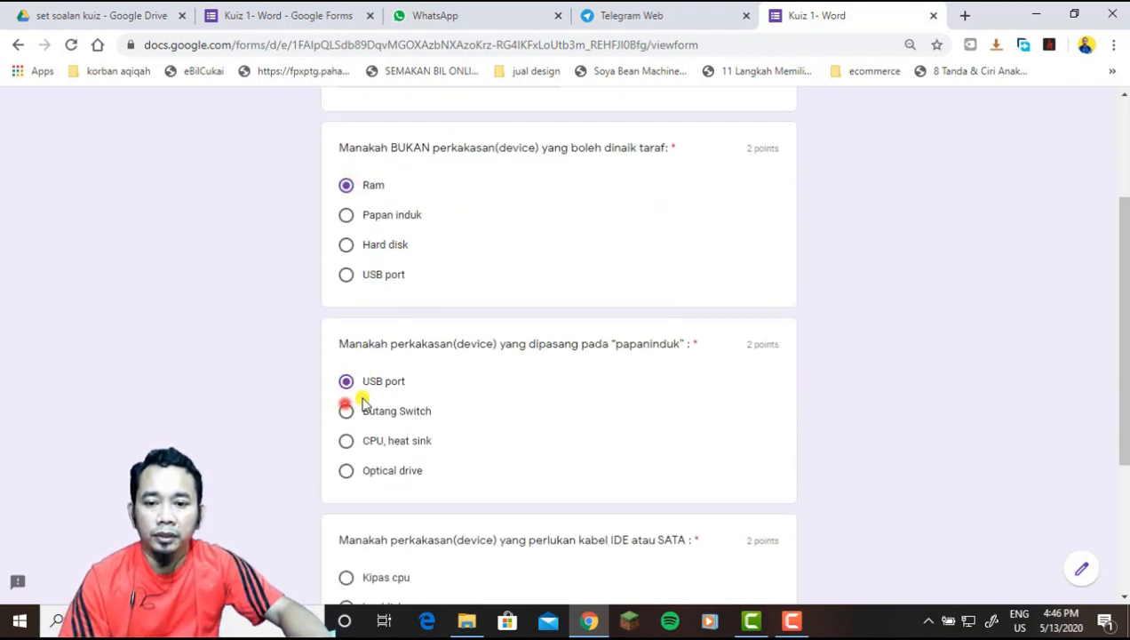
{"action": "left_click", "coordinate": [346, 350]}
{"action": "left_click", "coordinate": [352, 494]}
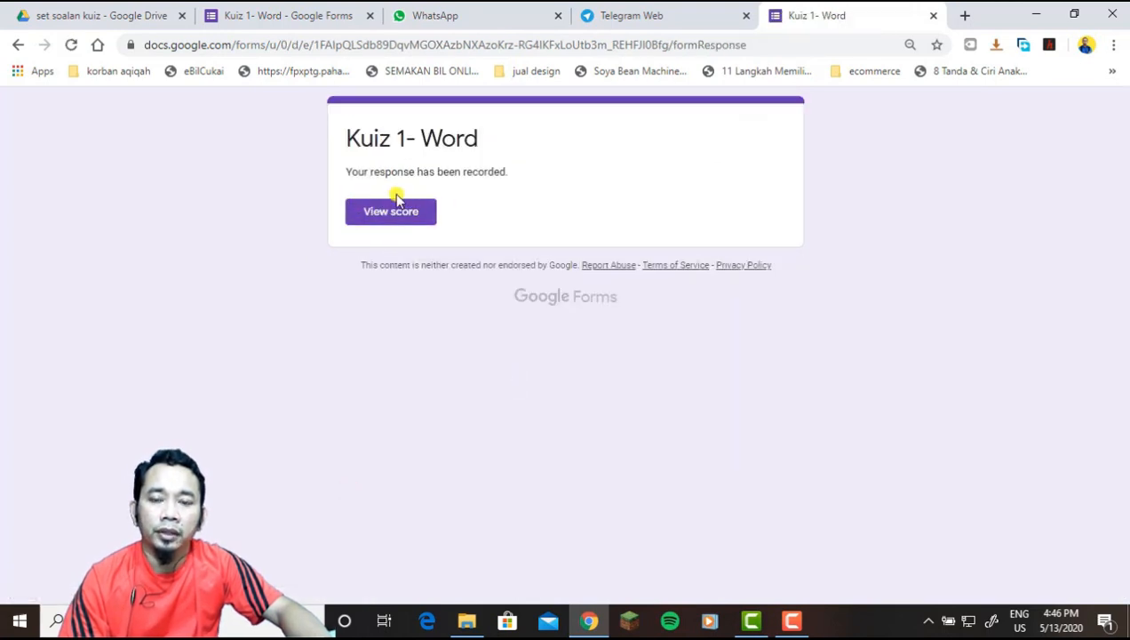
- View the score of the submitted quiz, check the total points and first question's feedback, and close the score page
{"action": "left_click", "coordinate": [399, 227]}
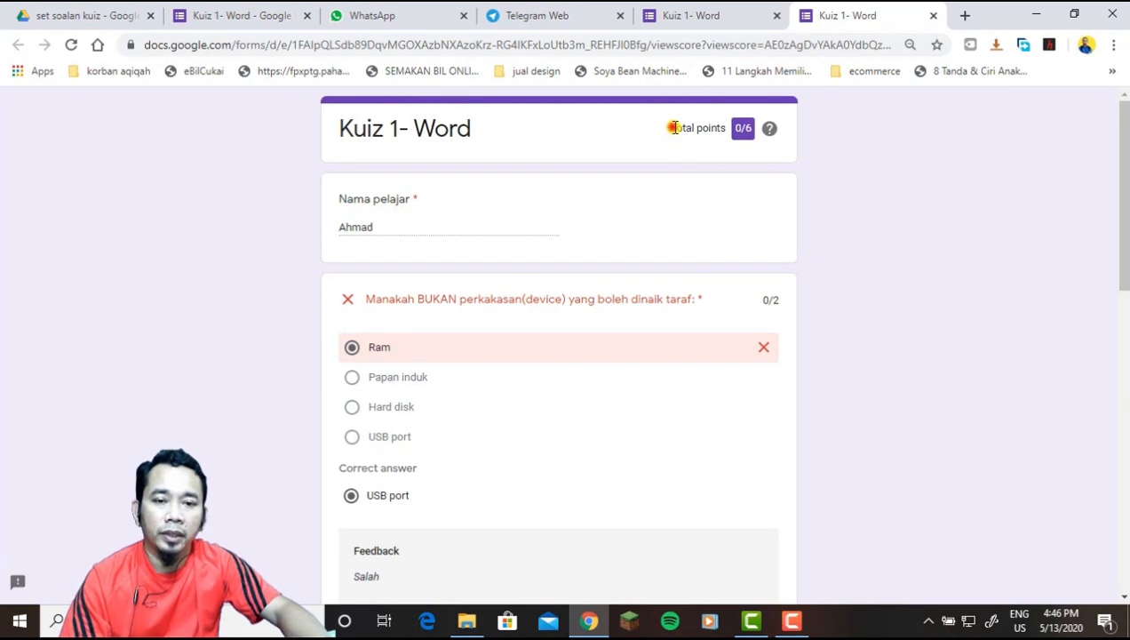
{"action": "scroll", "coordinate": [636, 300], "scroll_direction": "down", "scroll_amount": 1}
{"action": "scroll", "coordinate": [636, 298], "scroll_direction": "up", "scroll_amount": 1}
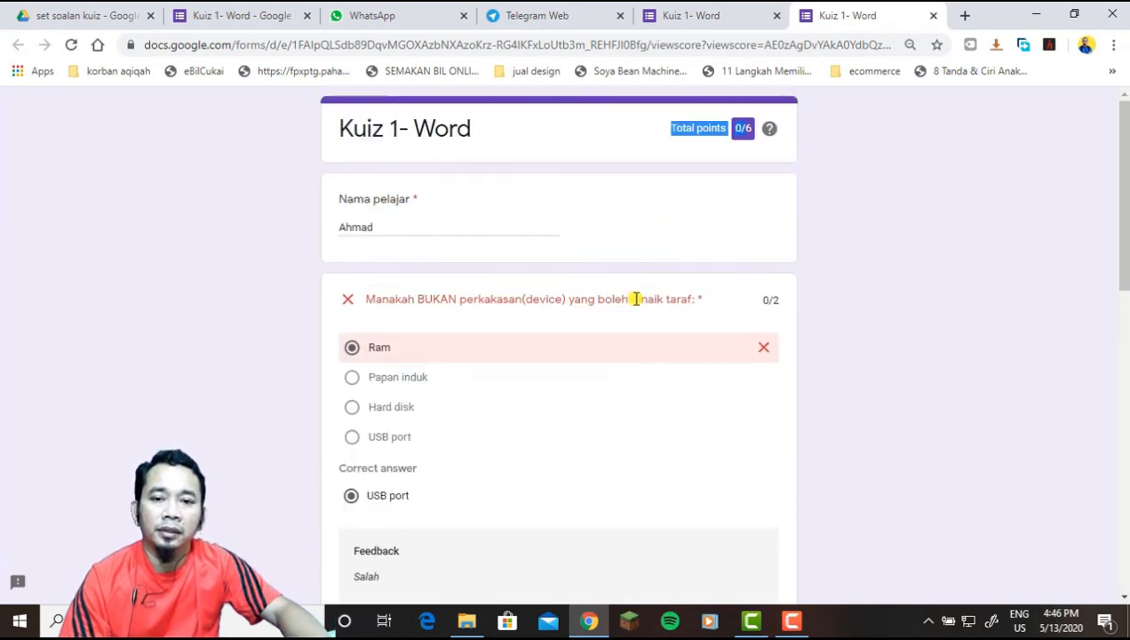
{"action": "left_click", "coordinate": [935, 18]}
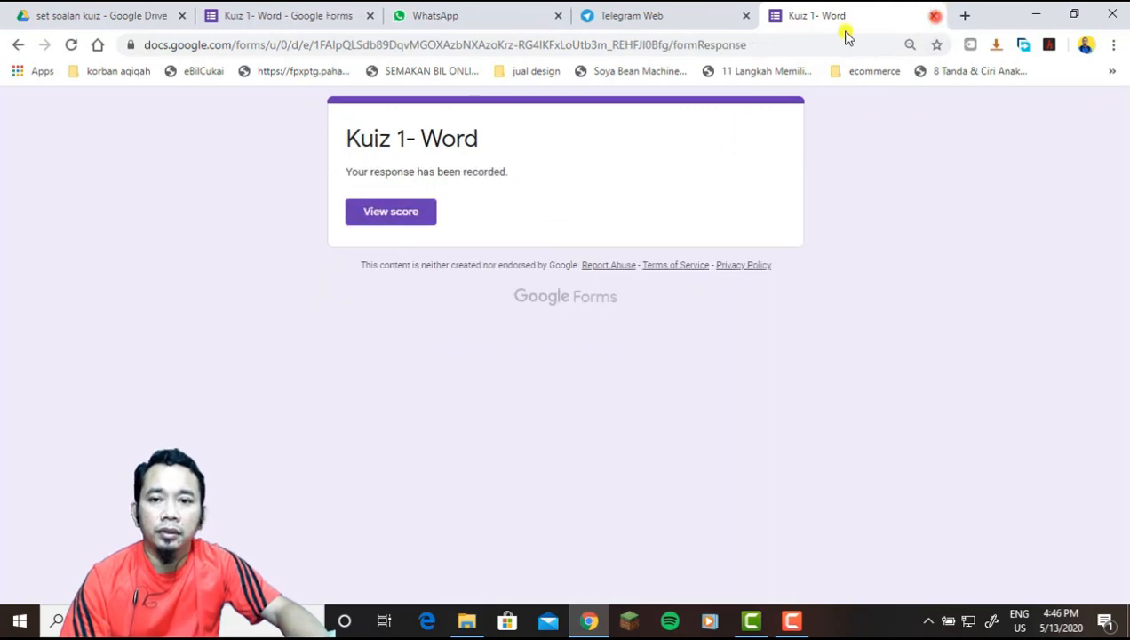
- Return to the form editor, close the Send form dialog, and examine the summary of responses
{"action": "left_click", "coordinate": [295, 20]}
{"action": "left_click", "coordinate": [758, 142]}
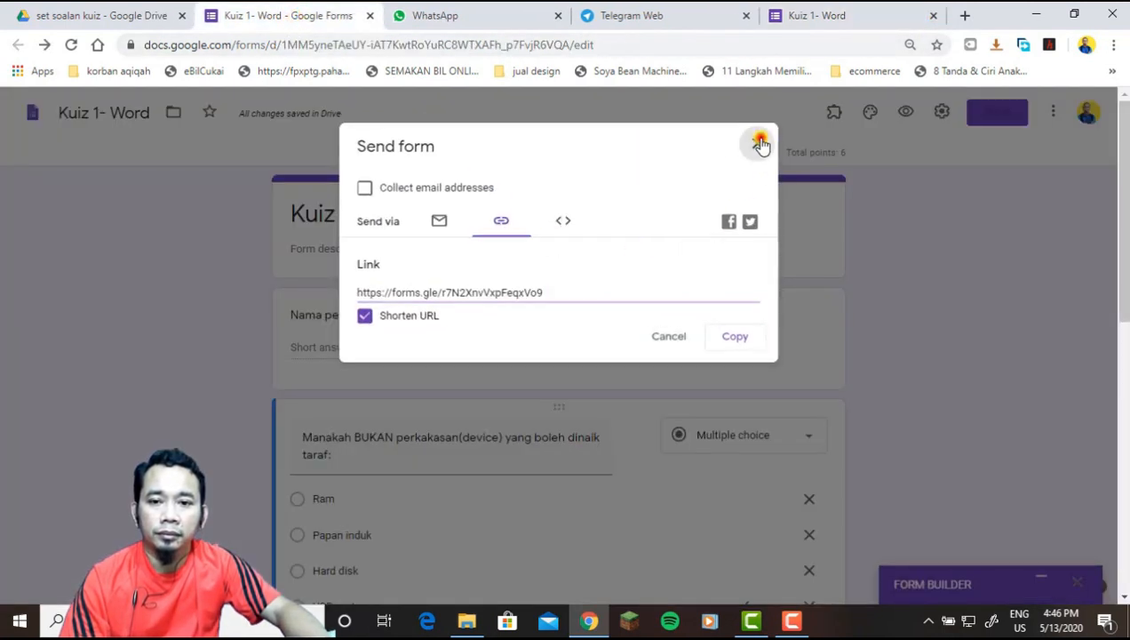
{"action": "left_click", "coordinate": [588, 156]}
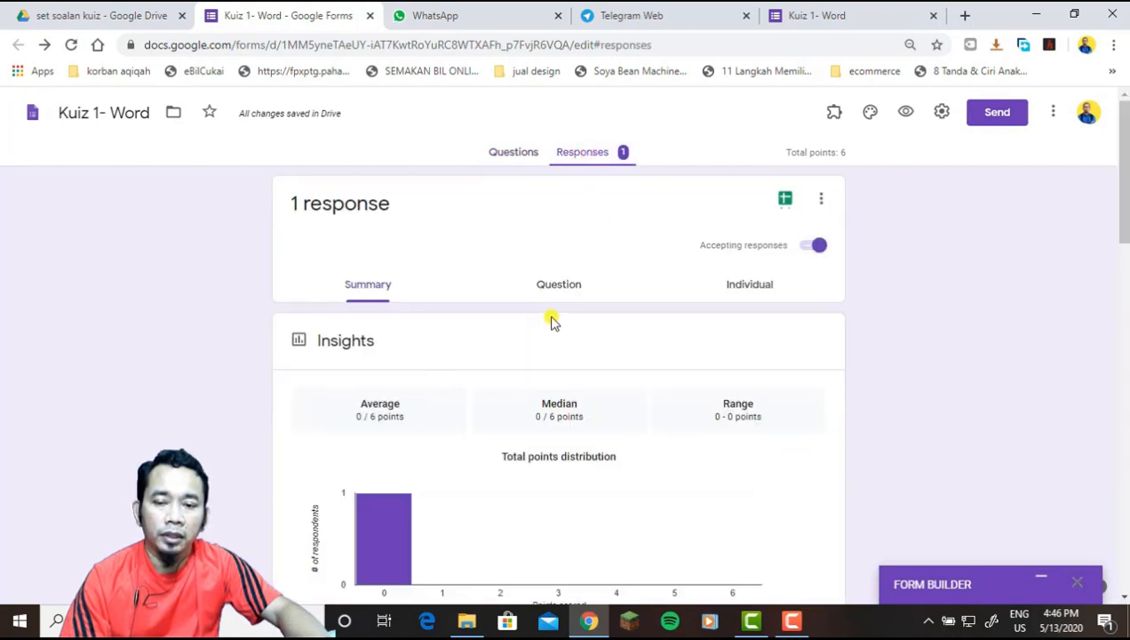
{"action": "scroll", "coordinate": [551, 322], "scroll_direction": "down", "scroll_amount": 3}
{"action": "scroll", "coordinate": [550, 321], "scroll_direction": "up", "scroll_amount": 3}
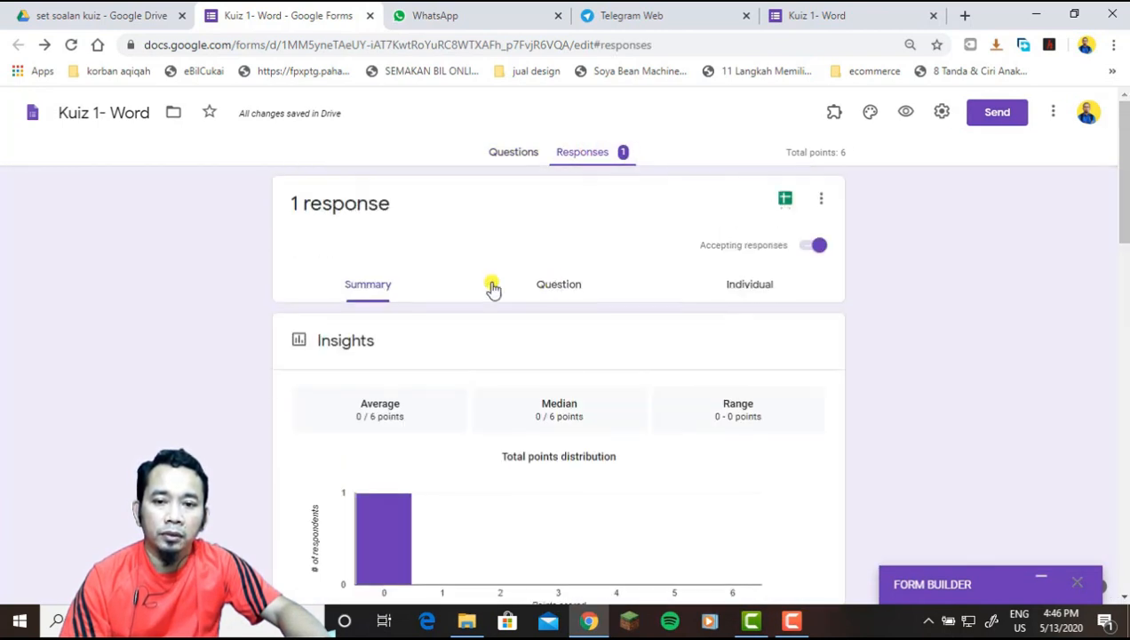
- Examine the responses by question and the individual response with its marked answers and feedback
{"action": "left_click", "coordinate": [548, 284]}
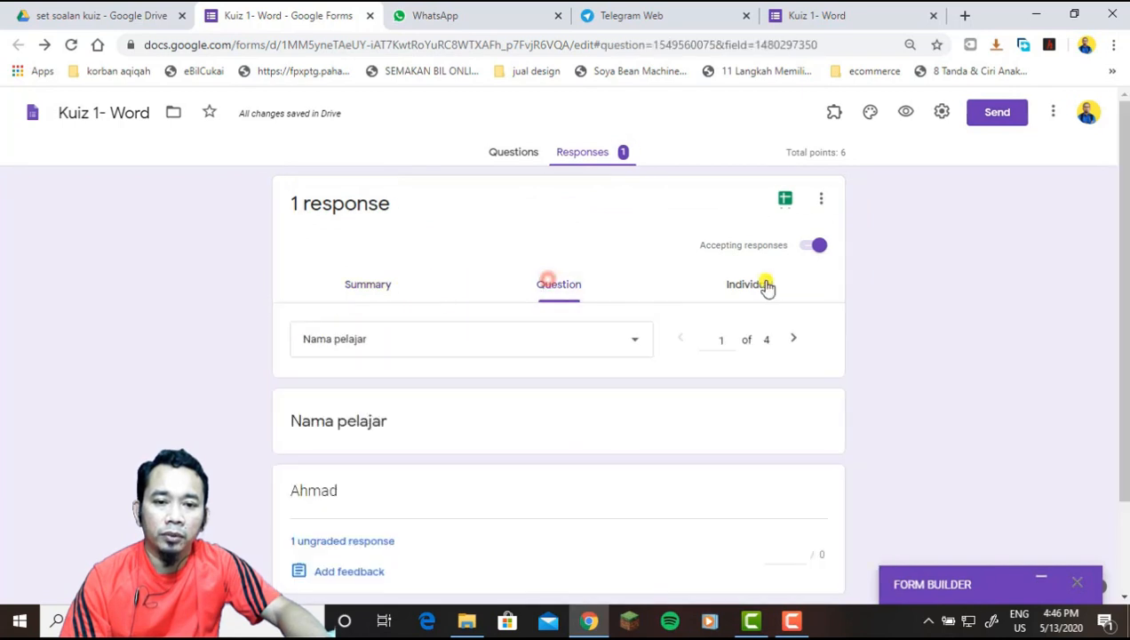
{"action": "left_click", "coordinate": [750, 286]}
{"action": "scroll", "coordinate": [761, 338], "scroll_direction": "down", "scroll_amount": 5}
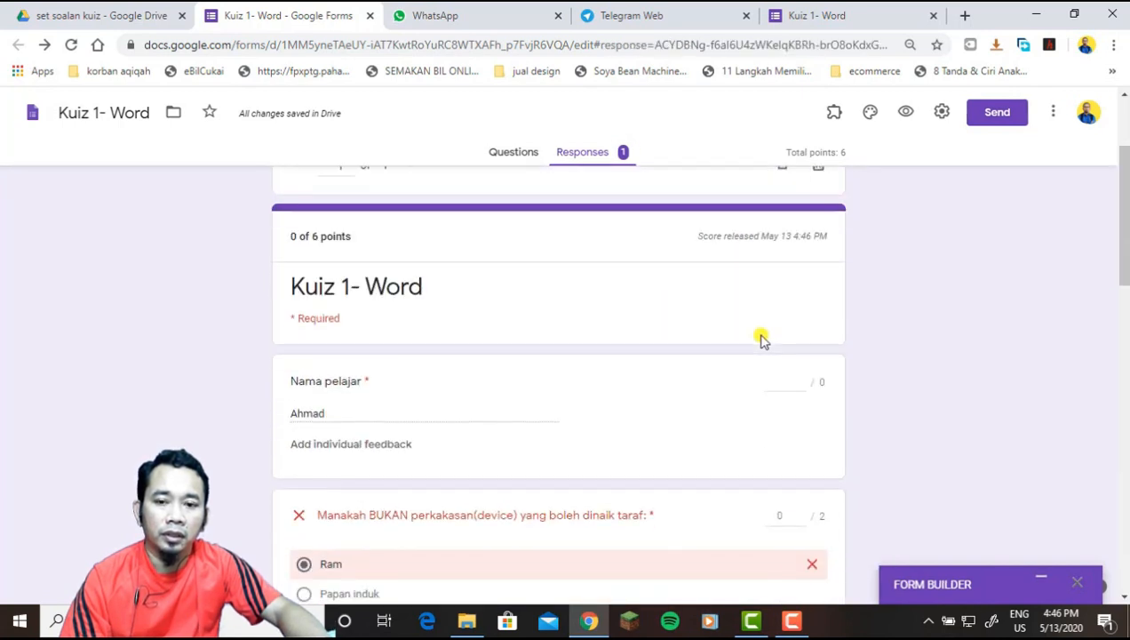
{"action": "scroll", "coordinate": [761, 338], "scroll_direction": "down", "scroll_amount": 3}
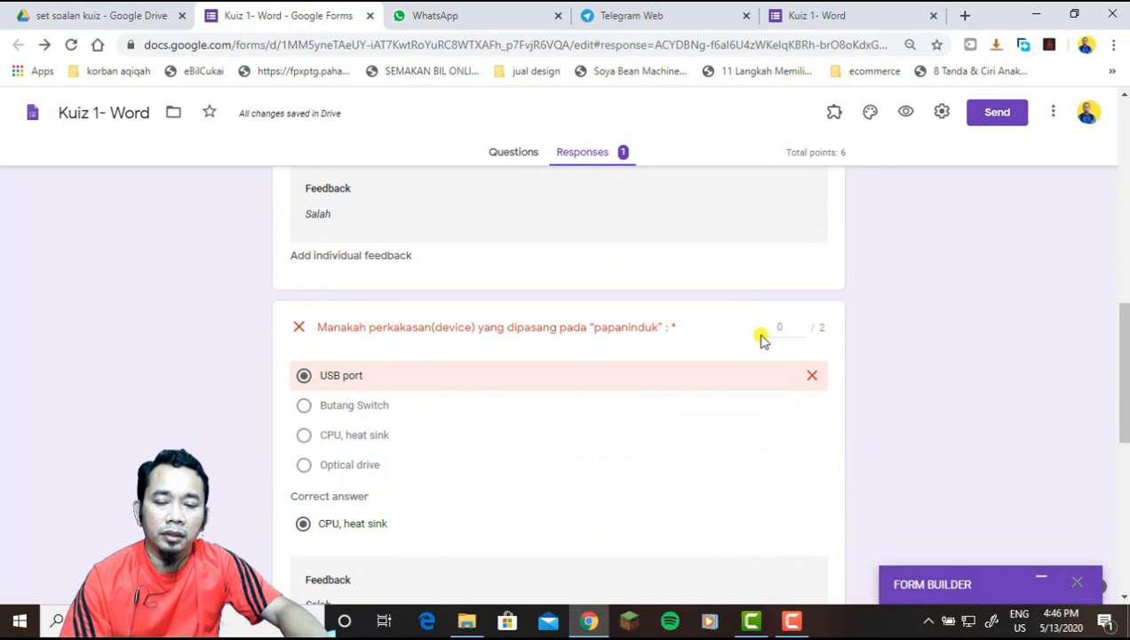
{"action": "scroll", "coordinate": [762, 338], "scroll_direction": "up", "scroll_amount": 4}
{"action": "scroll", "coordinate": [762, 339], "scroll_direction": "up", "scroll_amount": 10}
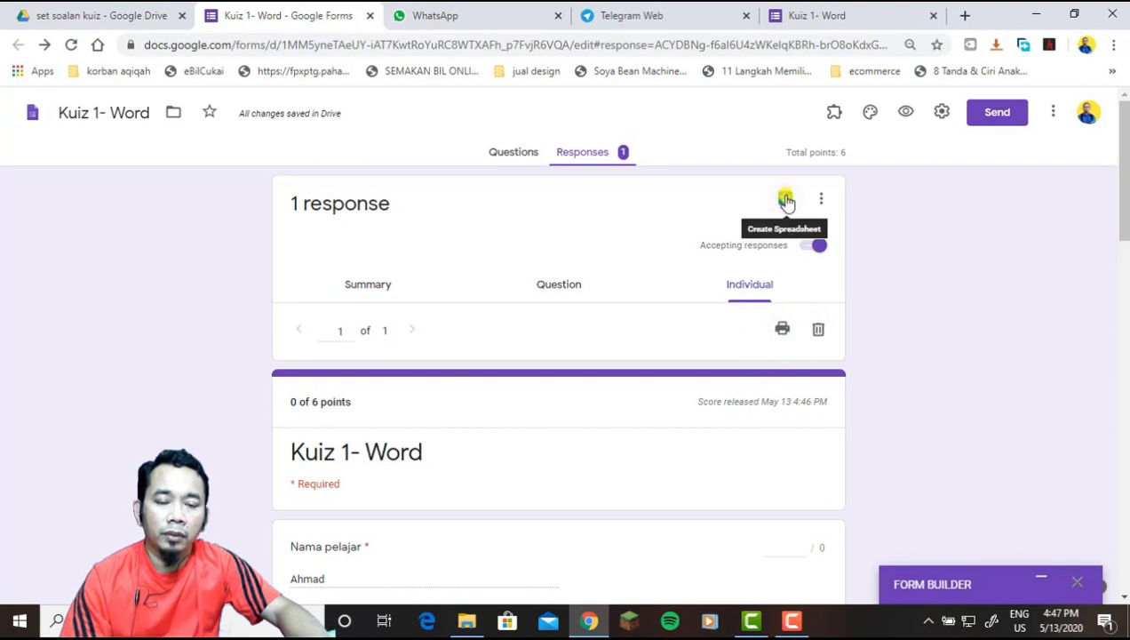
- Create a new spreadsheet "Kuiz 1- Word (Responses)" for the form's responses, and close the spreadsheet, WhatsApp, Telegram and quiz response tabs
{"action": "left_click", "coordinate": [786, 200]}
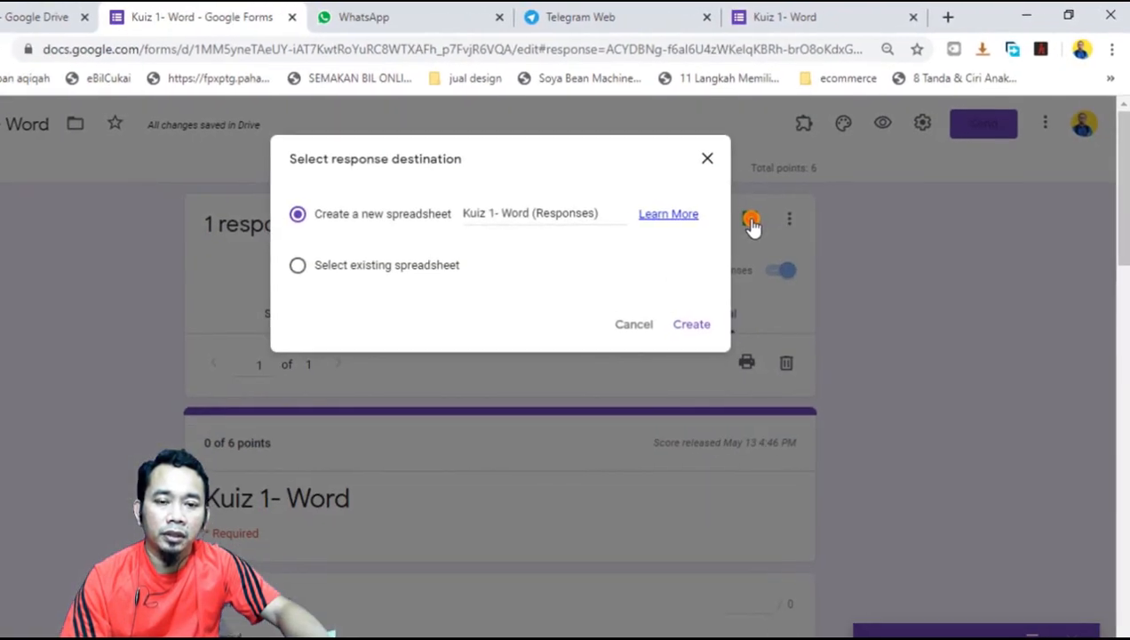
{"action": "left_click", "coordinate": [700, 325]}
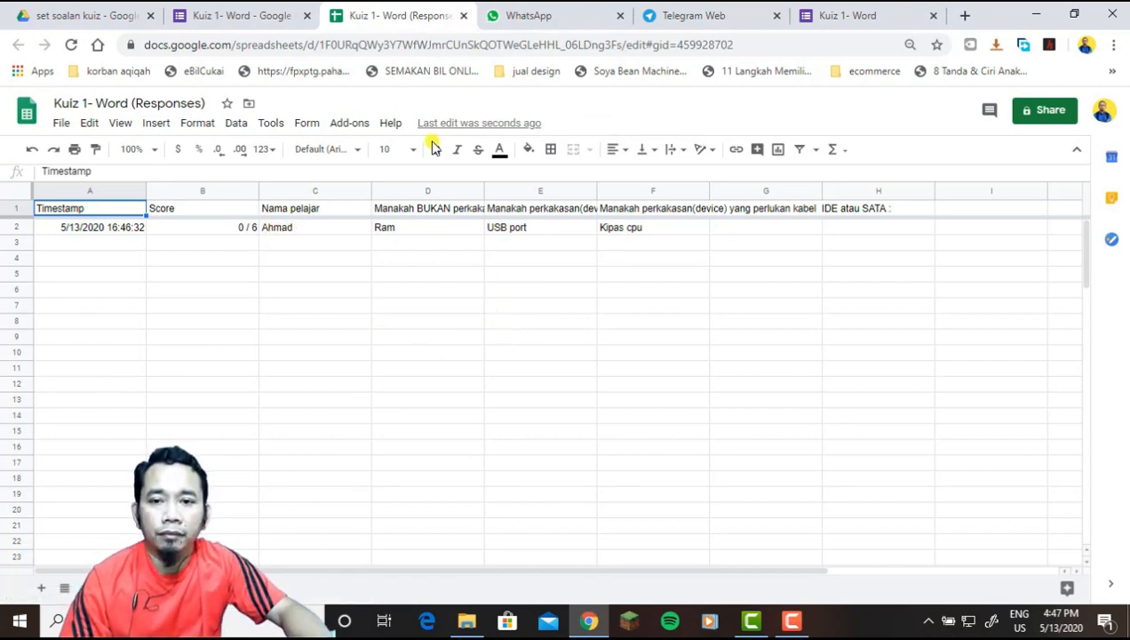
{"action": "left_click", "coordinate": [462, 16]}
{"action": "left_click", "coordinate": [619, 15]}
{"action": "left_click", "coordinate": [463, 16]}
{"action": "left_click", "coordinate": [465, 16]}
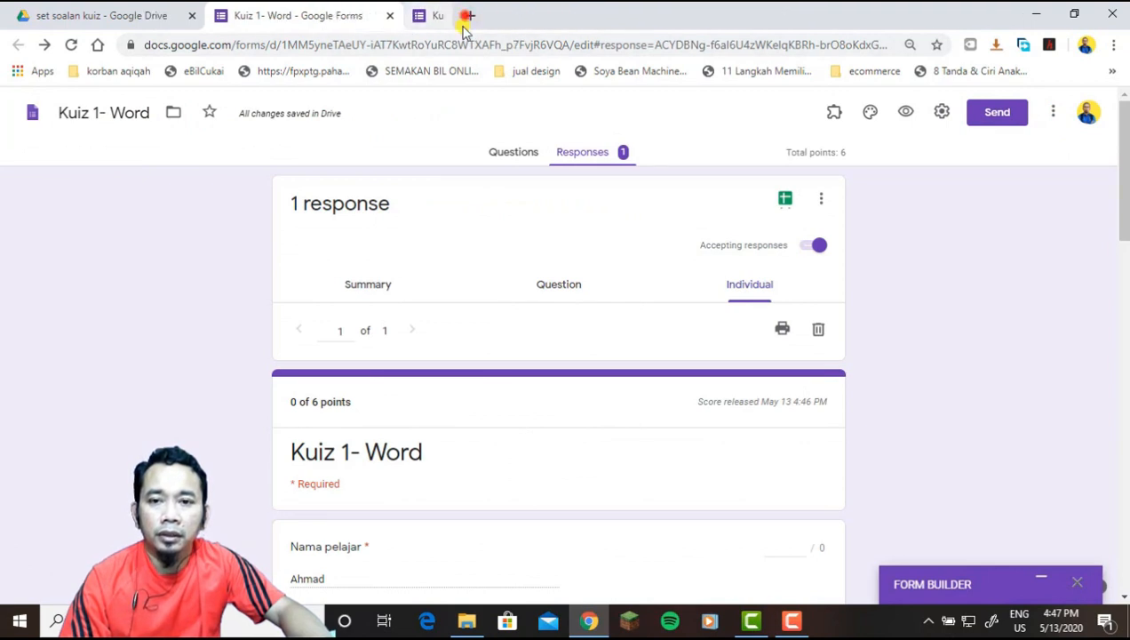
- Open "Kuiz1 - Powerpoint.ppt" from the "set soalan kuiz" Drive folder with Google Slides, and close the form editor tab
{"action": "left_click", "coordinate": [149, 16]}
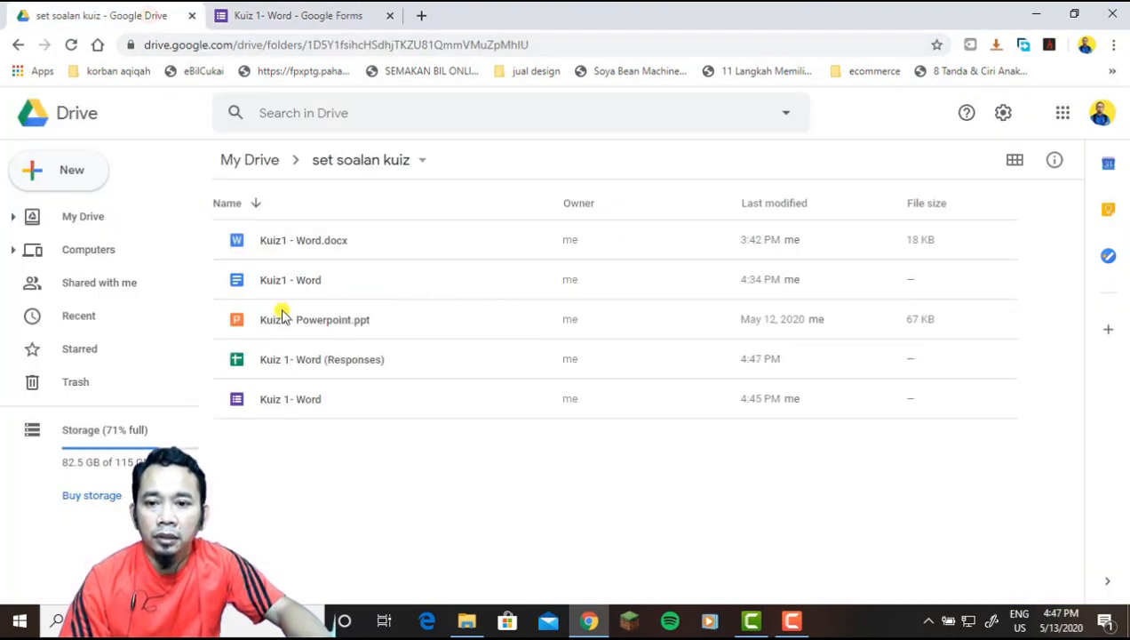
{"action": "left_click", "coordinate": [318, 324]}
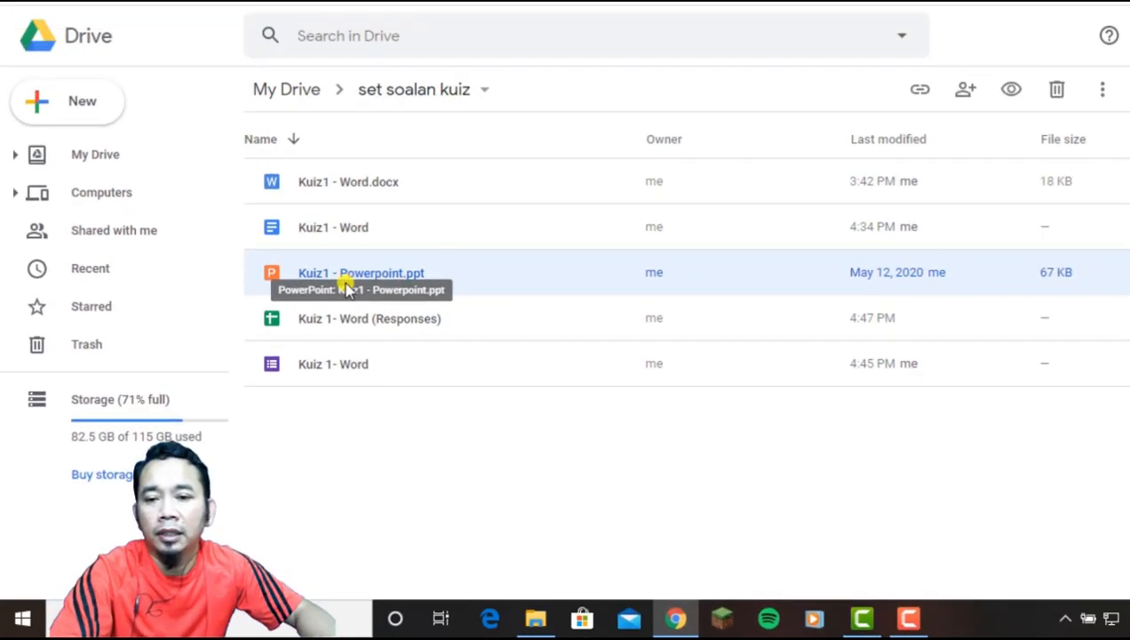
{"action": "double_click", "coordinate": [477, 200]}
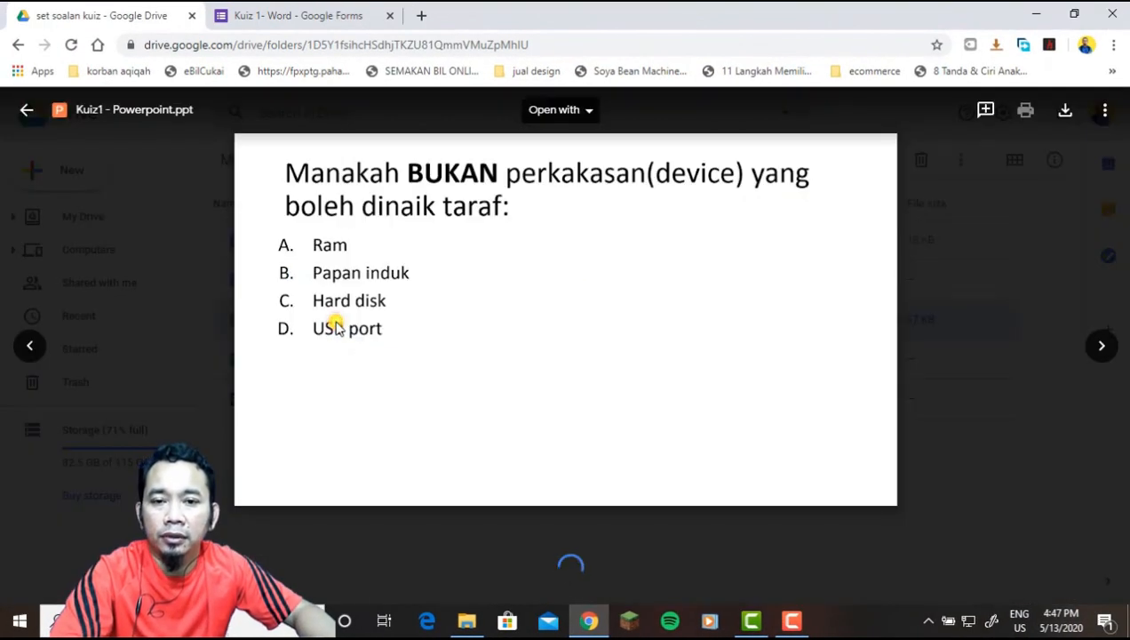
{"action": "left_click", "coordinate": [588, 114]}
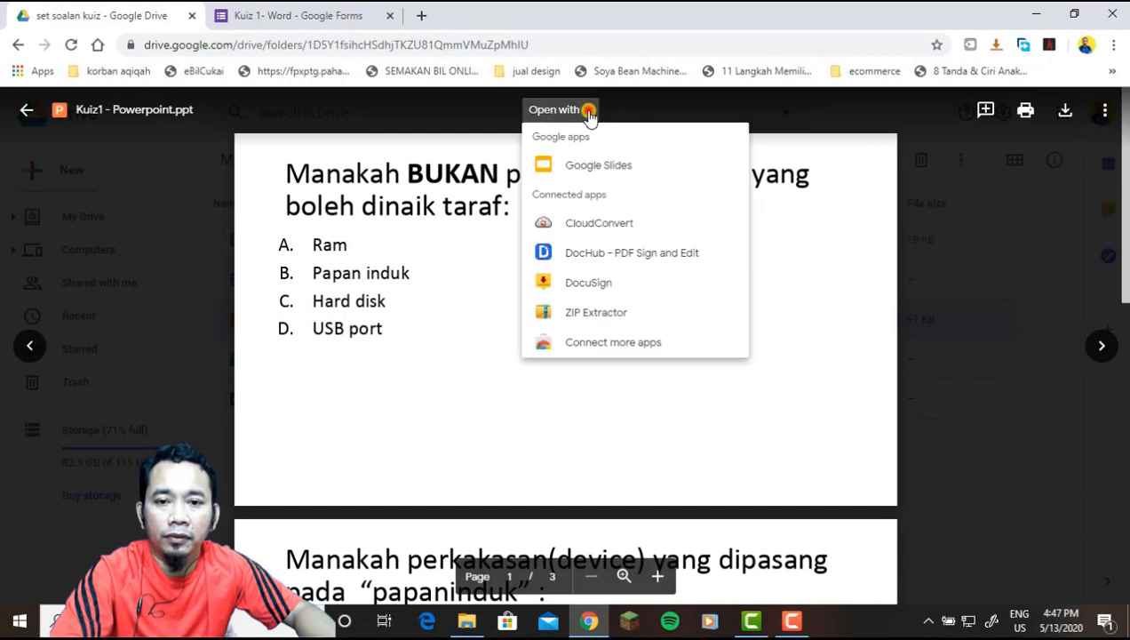
{"action": "left_click", "coordinate": [679, 174]}
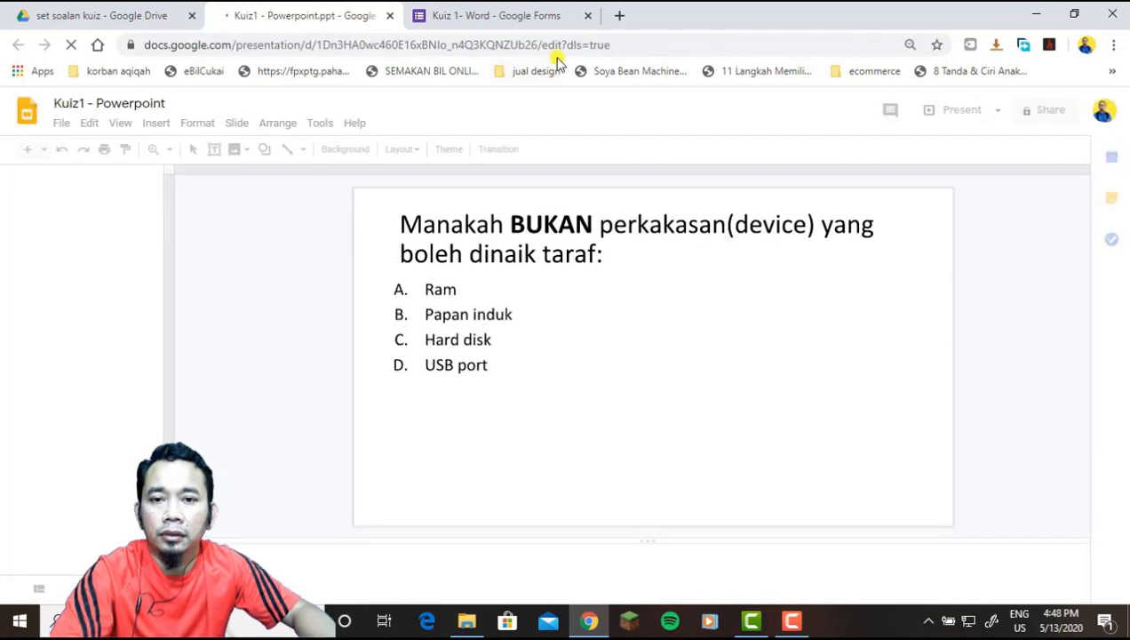
{"action": "left_click", "coordinate": [590, 16]}
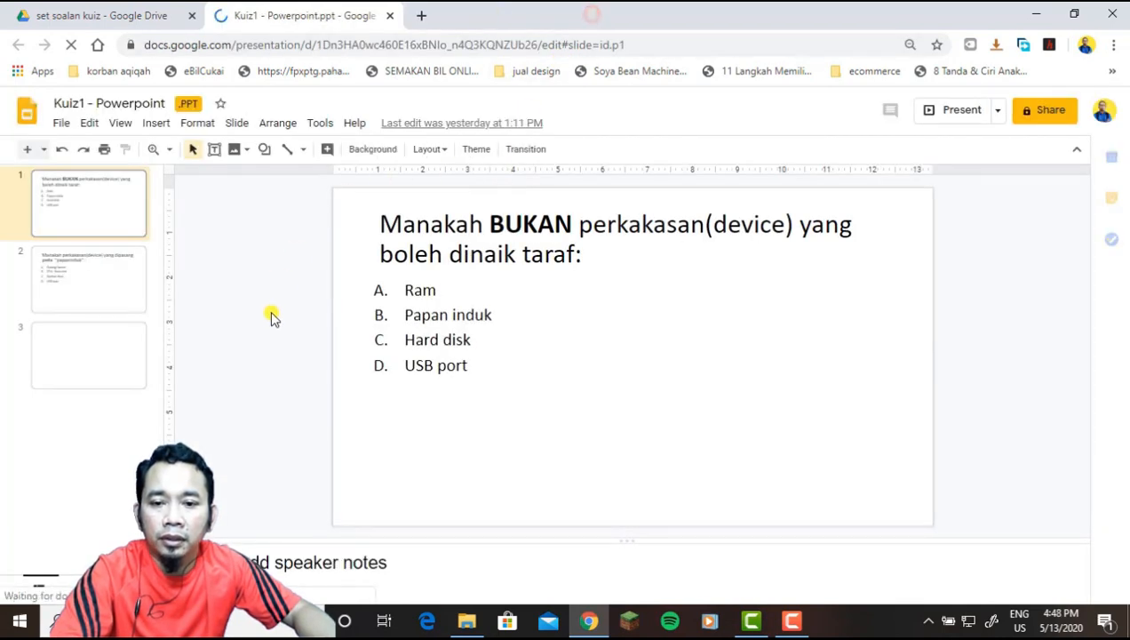
- Save the PowerPoint quiz as a Google Slides file and close both presentation tabs
{"action": "left_click", "coordinate": [60, 123]}
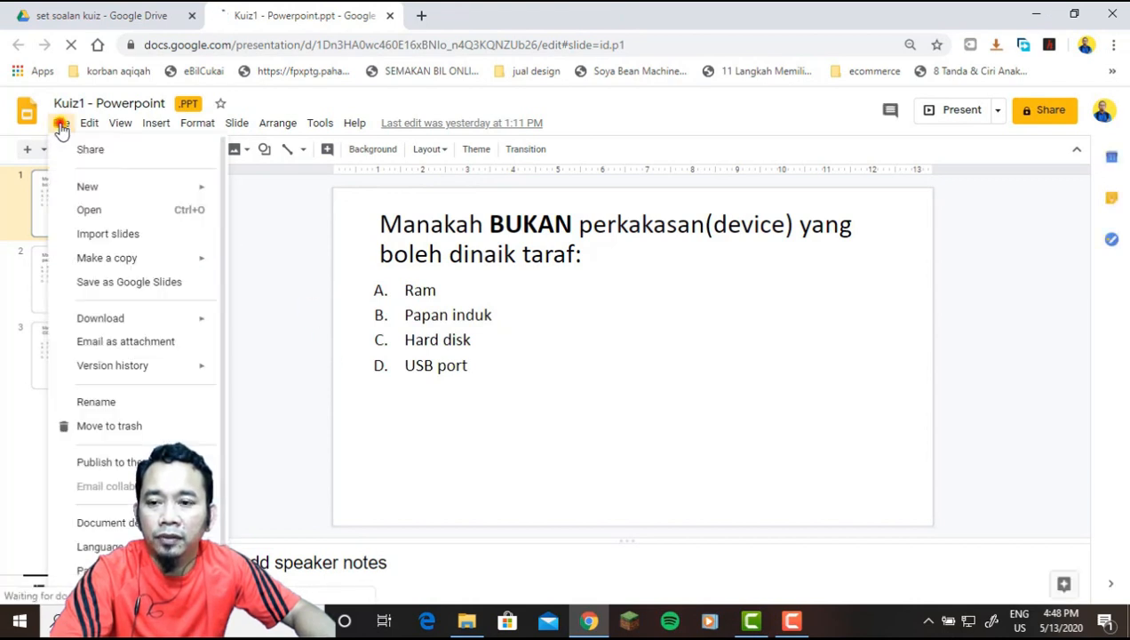
{"action": "left_click", "coordinate": [198, 282]}
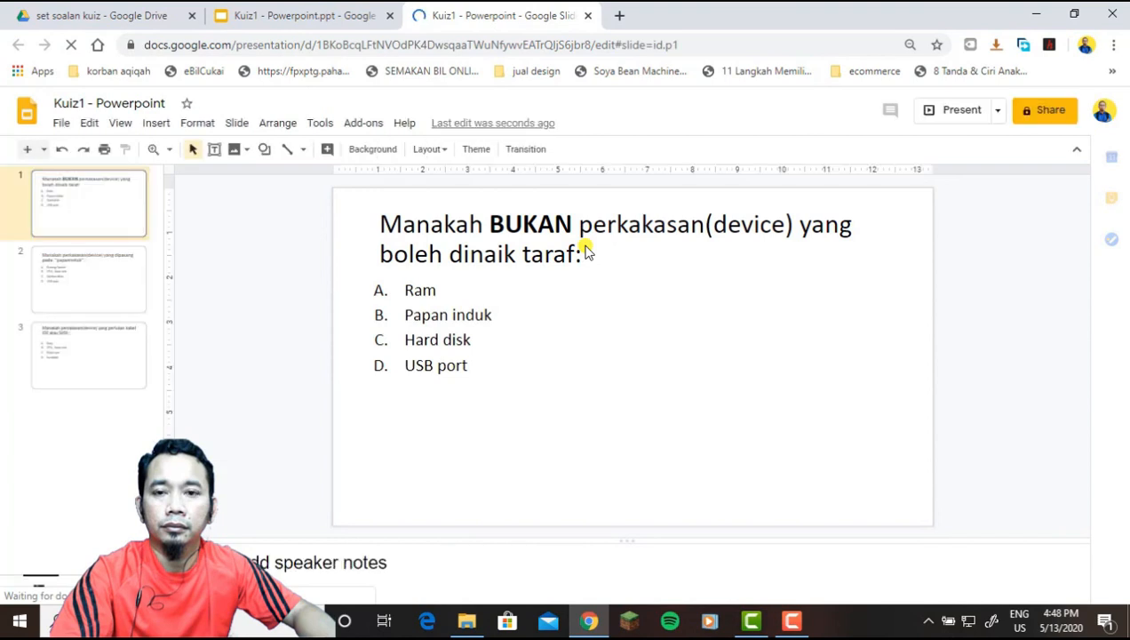
{"action": "left_click", "coordinate": [588, 15]}
{"action": "left_click", "coordinate": [390, 16]}
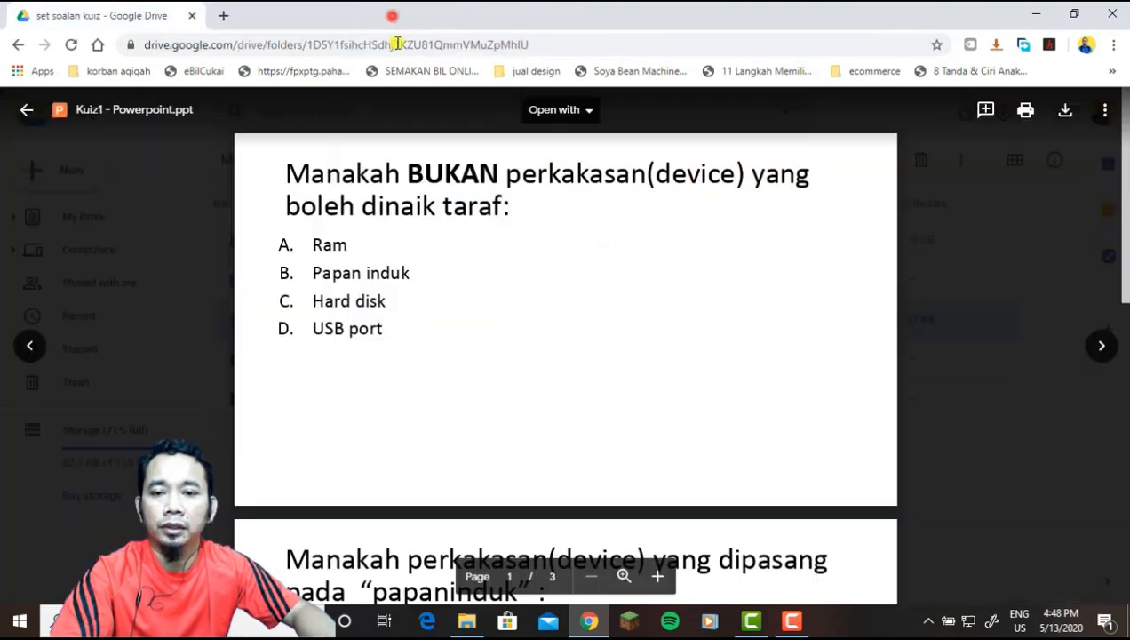
- Close the PowerPoint preview and create a blank Google Form in the "set soalan kuiz" Drive folder
{"action": "key", "text": "Escape"}
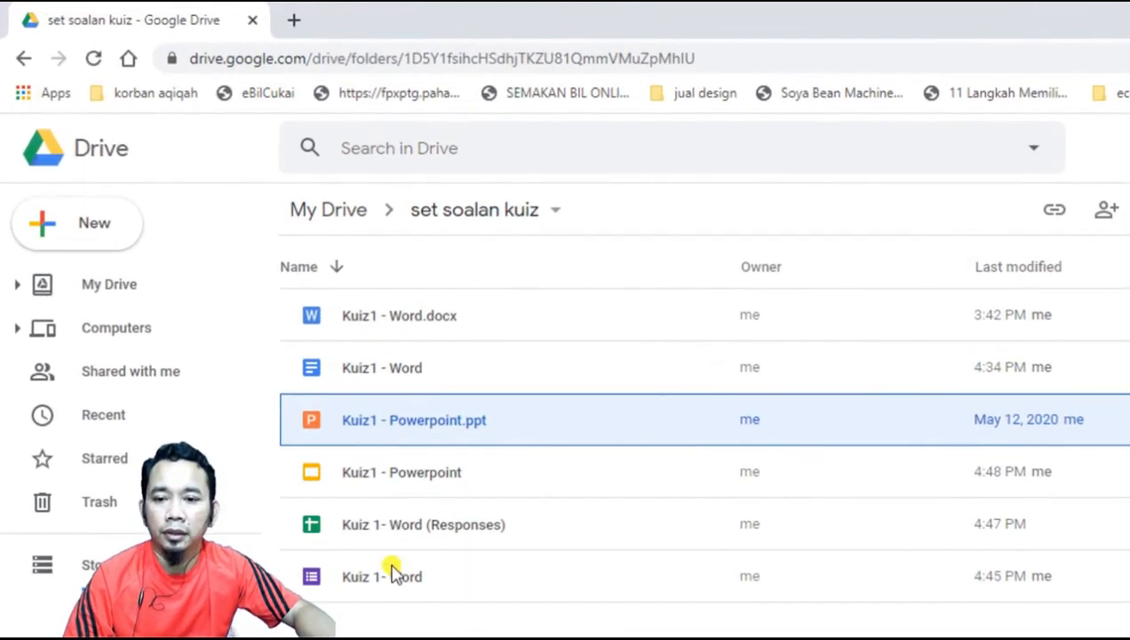
{"action": "left_click", "coordinate": [490, 472]}
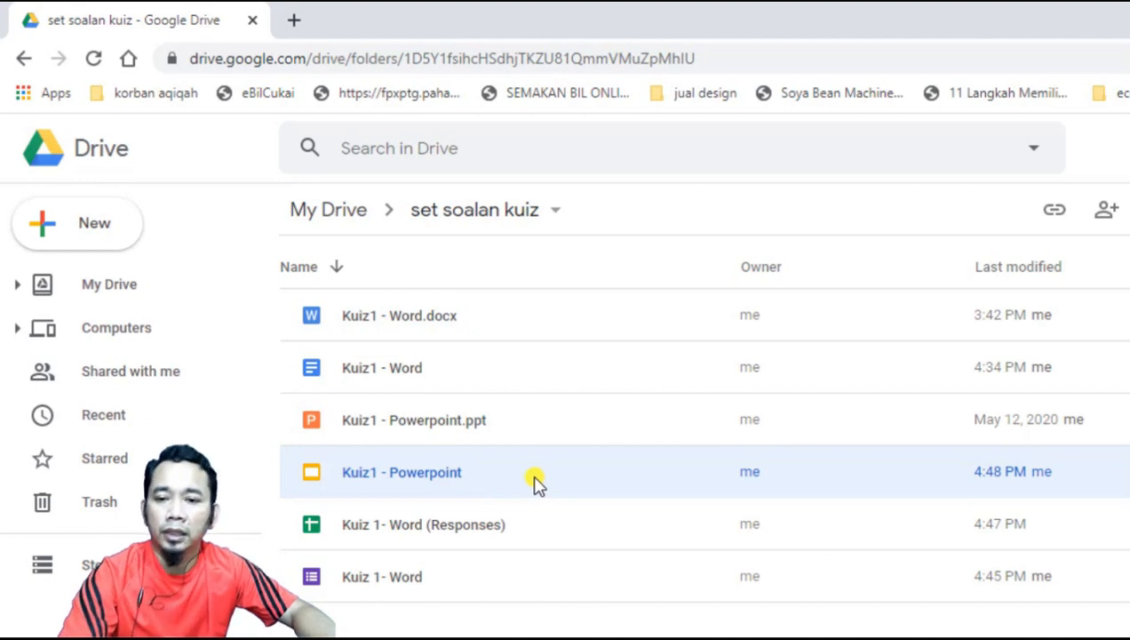
{"action": "left_click", "coordinate": [512, 429]}
{"action": "left_click", "coordinate": [500, 471]}
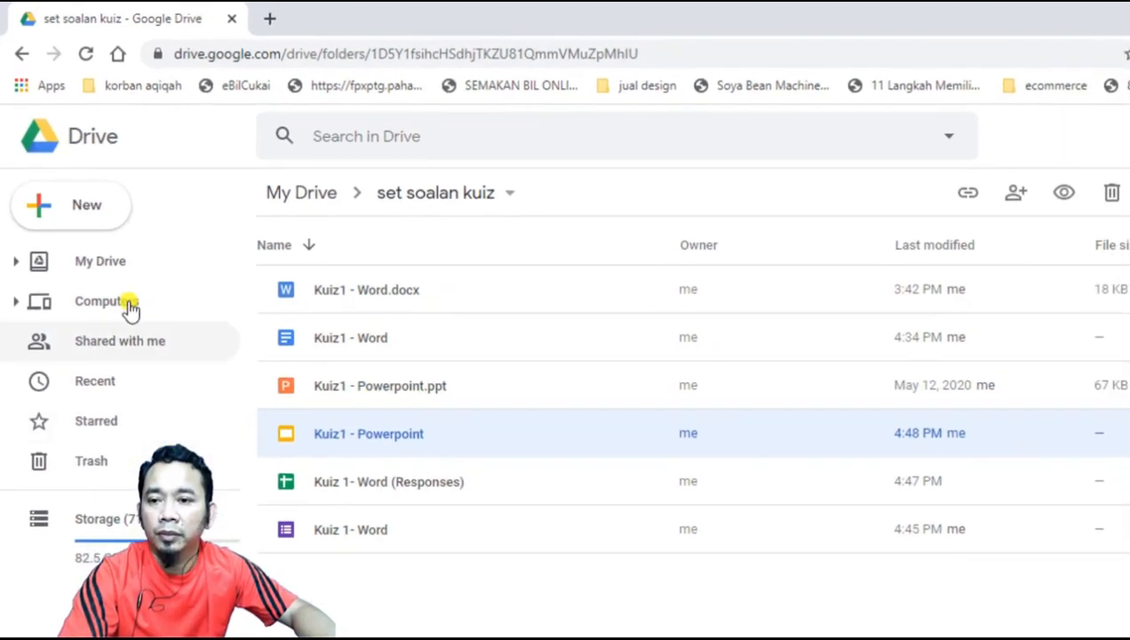
{"action": "left_click", "coordinate": [93, 212]}
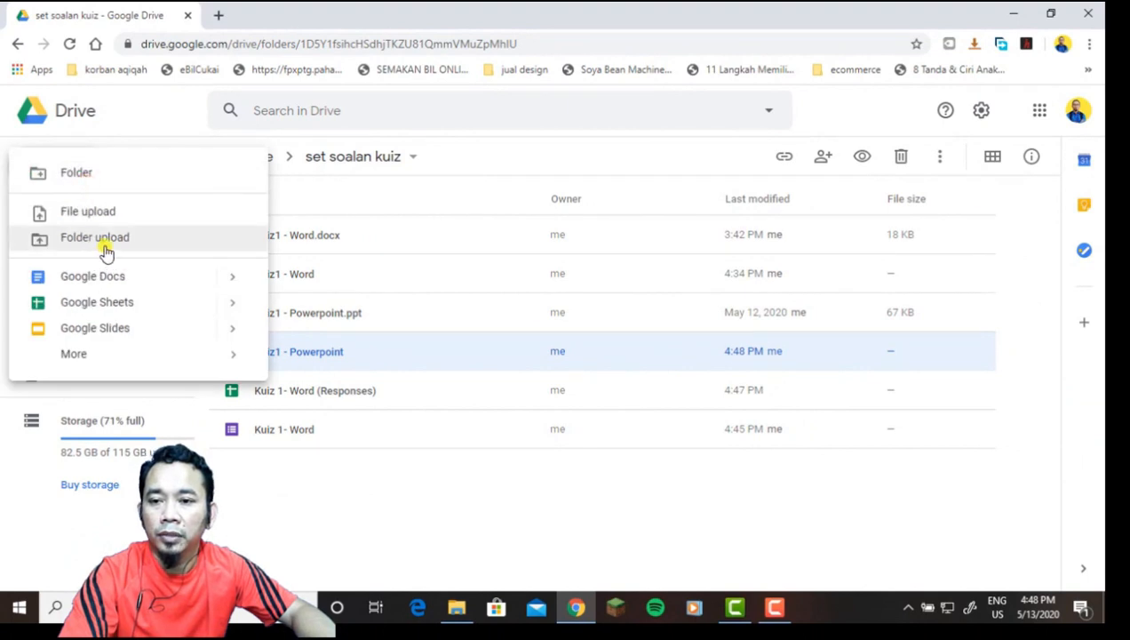
{"action": "mouse_move", "coordinate": [115, 355]}
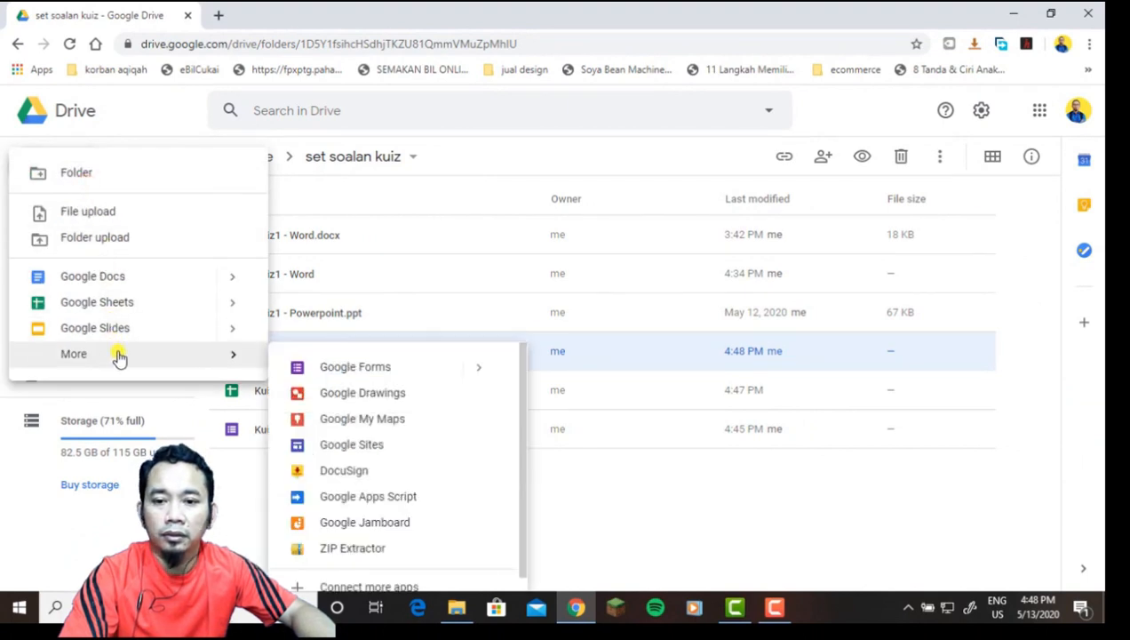
{"action": "mouse_move", "coordinate": [484, 371]}
{"action": "left_click", "coordinate": [568, 382]}
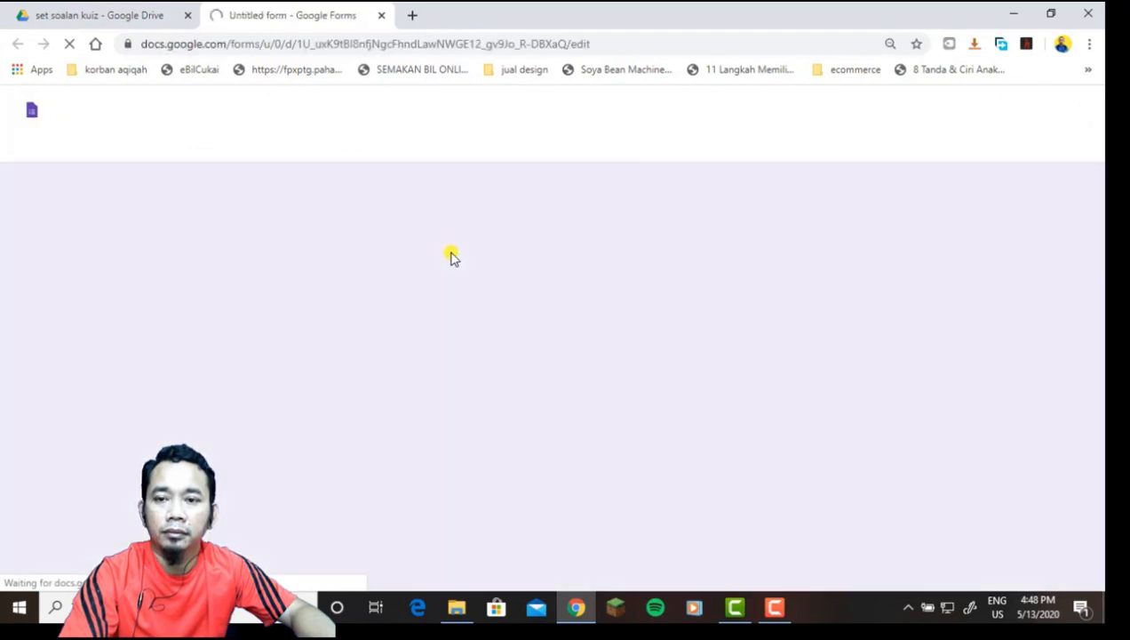
- Title the form "Kuiz1-Ppoint", enter "Topik1" as its description, and apply the title as the form's file name
{"action": "left_click", "coordinate": [359, 210]}
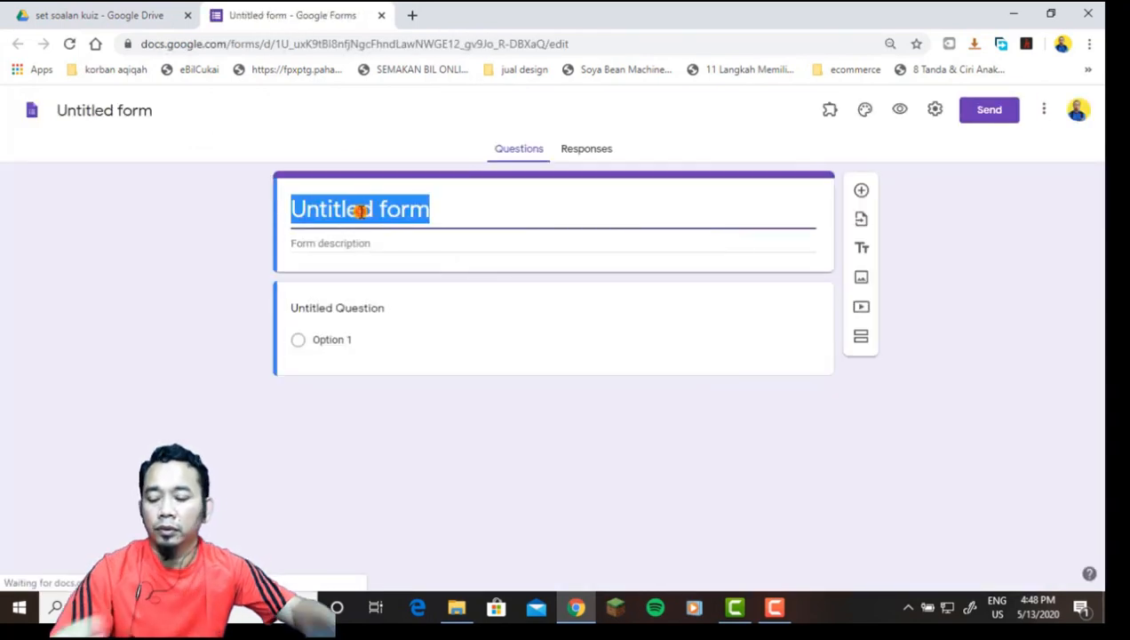
{"action": "type", "text": "Kuiz1-Ppoint"}
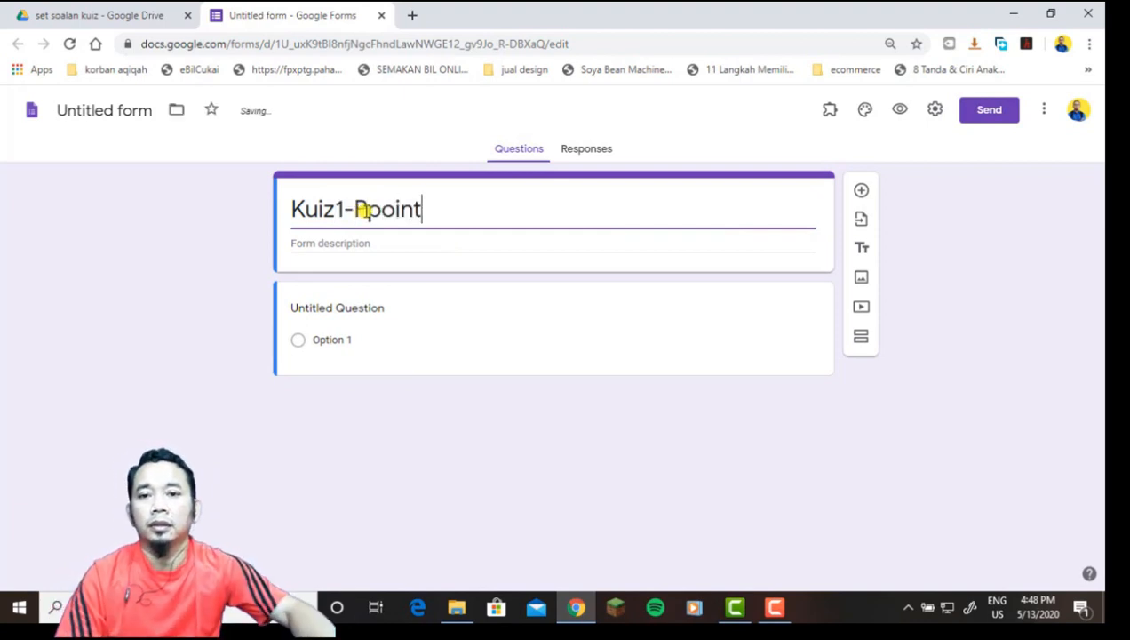
{"action": "left_click", "coordinate": [307, 246]}
{"action": "type", "text": "To"}
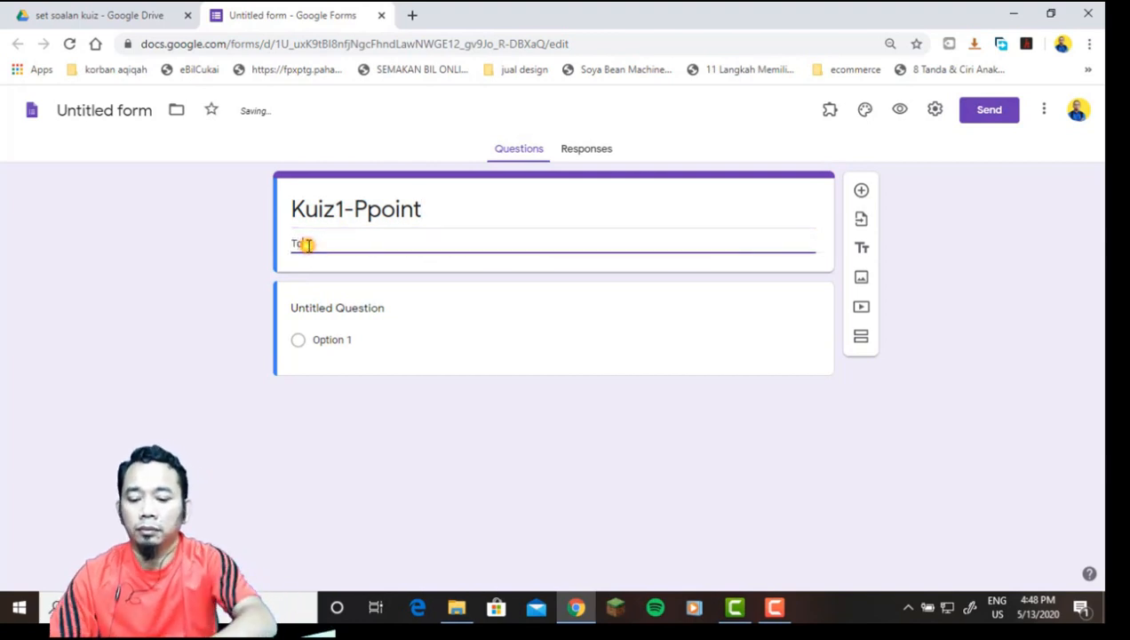
{"action": "type", "text": "pik1"}
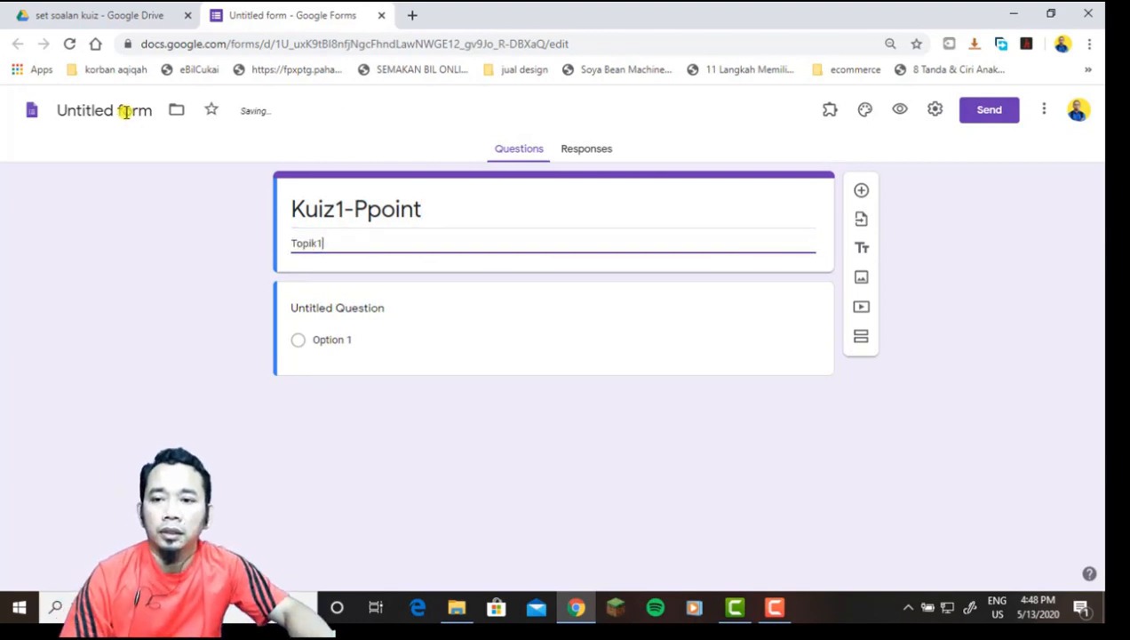
{"action": "left_click", "coordinate": [124, 111]}
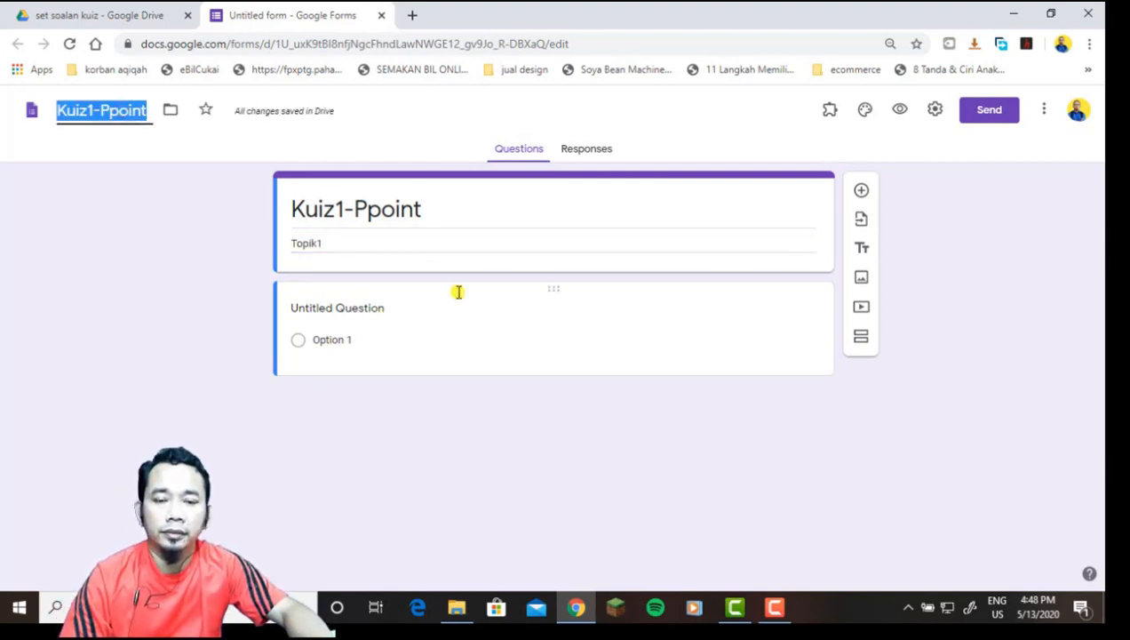
- Turn the untitled question into a required short-answer question named "Nama Pelajar"
{"action": "left_click", "coordinate": [384, 308]}
{"action": "type", "text": "Nama Pelajar"}
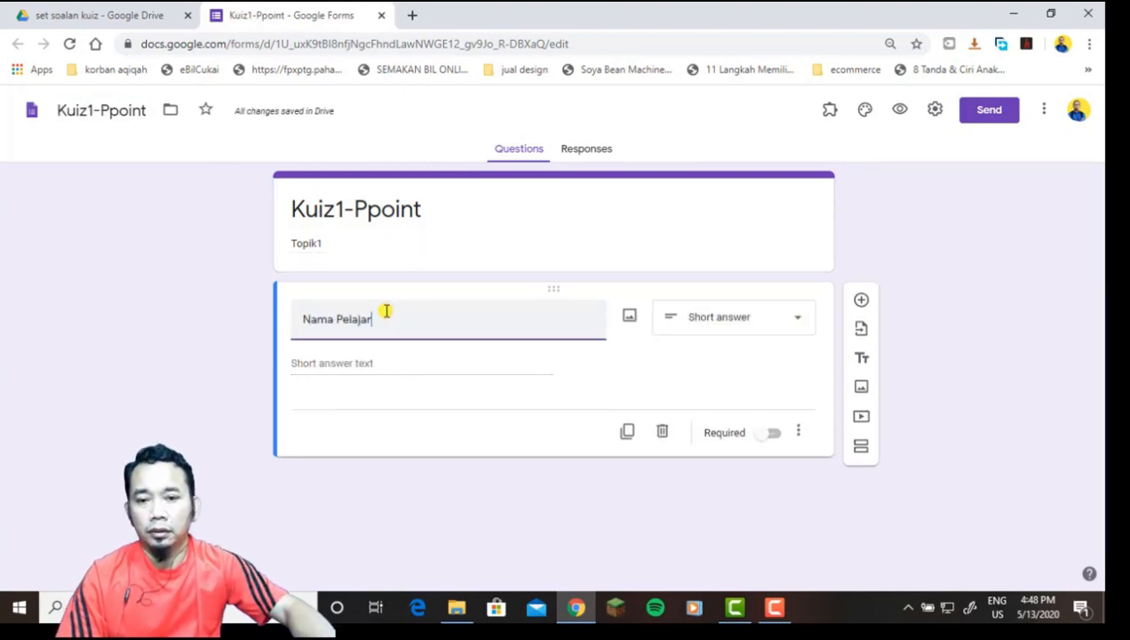
{"action": "left_click", "coordinate": [770, 434]}
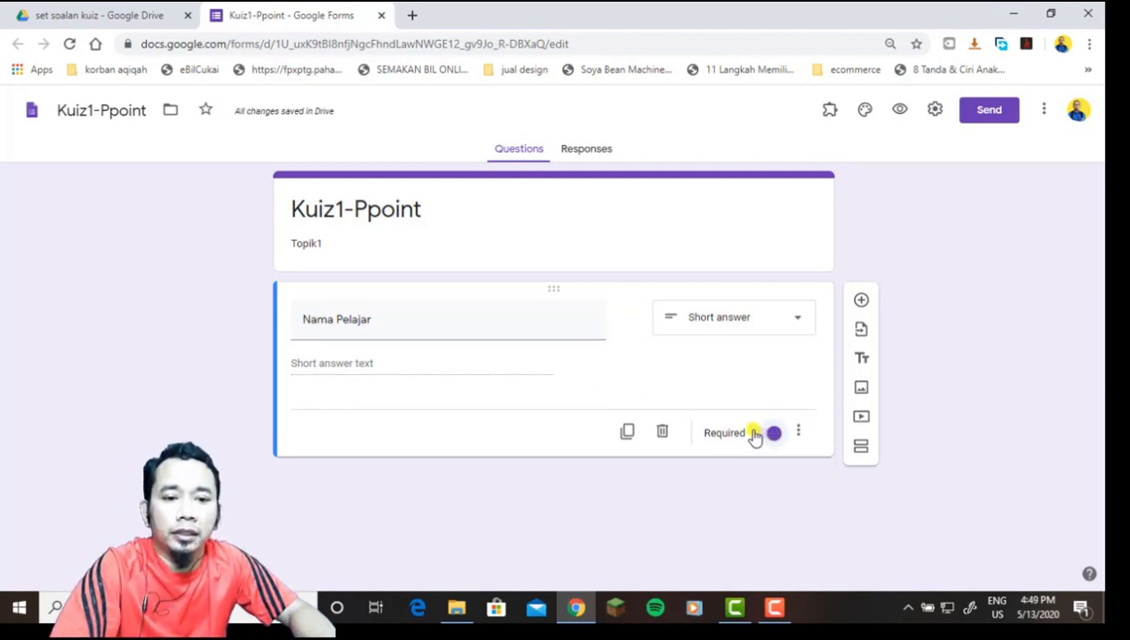
- In the form settings, limit to 1 response, enable the progress bar and shuffled question order, and set the confirmation message to "Tahiniah"
{"action": "left_click", "coordinate": [935, 111]}
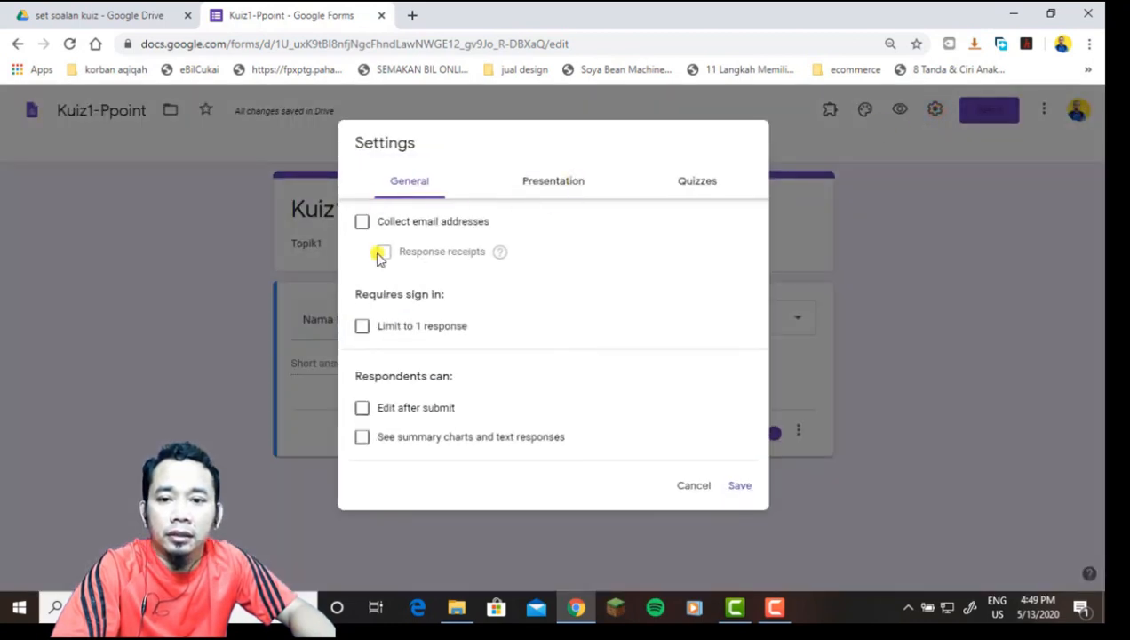
{"action": "left_click", "coordinate": [361, 326]}
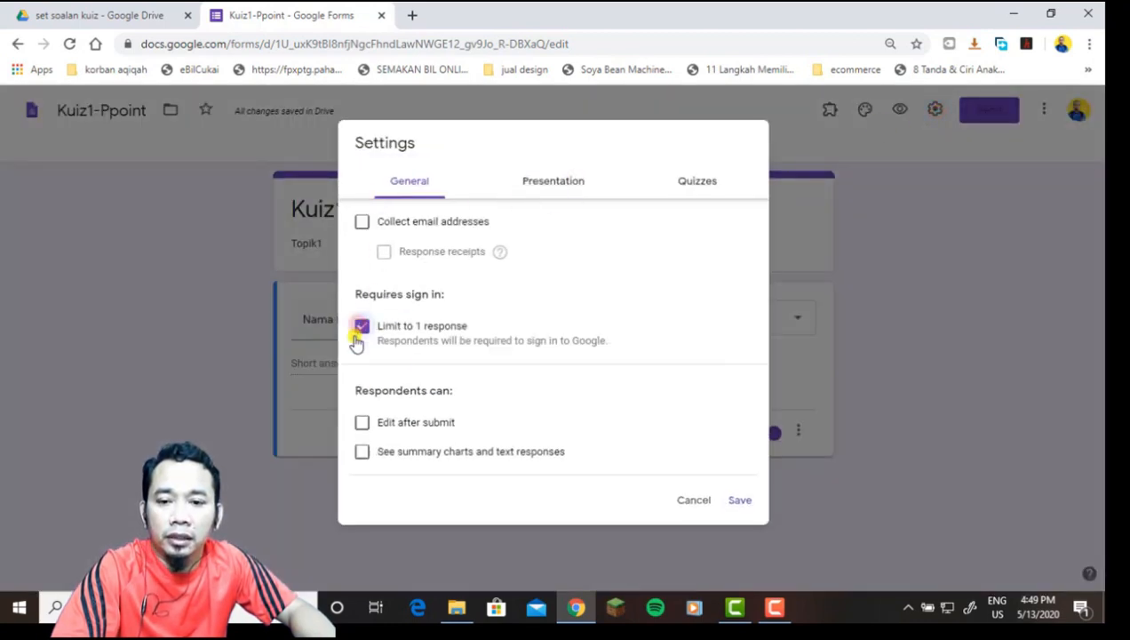
{"action": "left_click", "coordinate": [545, 183]}
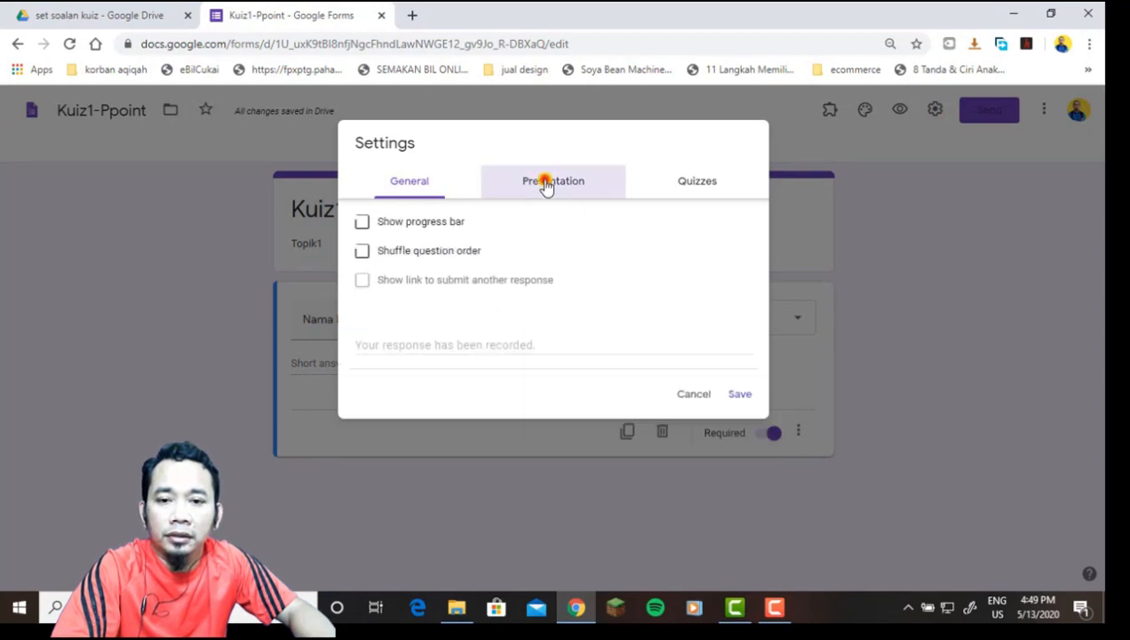
{"action": "left_click", "coordinate": [363, 222]}
{"action": "left_click", "coordinate": [362, 251]}
{"action": "left_click", "coordinate": [368, 344]}
{"action": "type", "text": "Ta"}
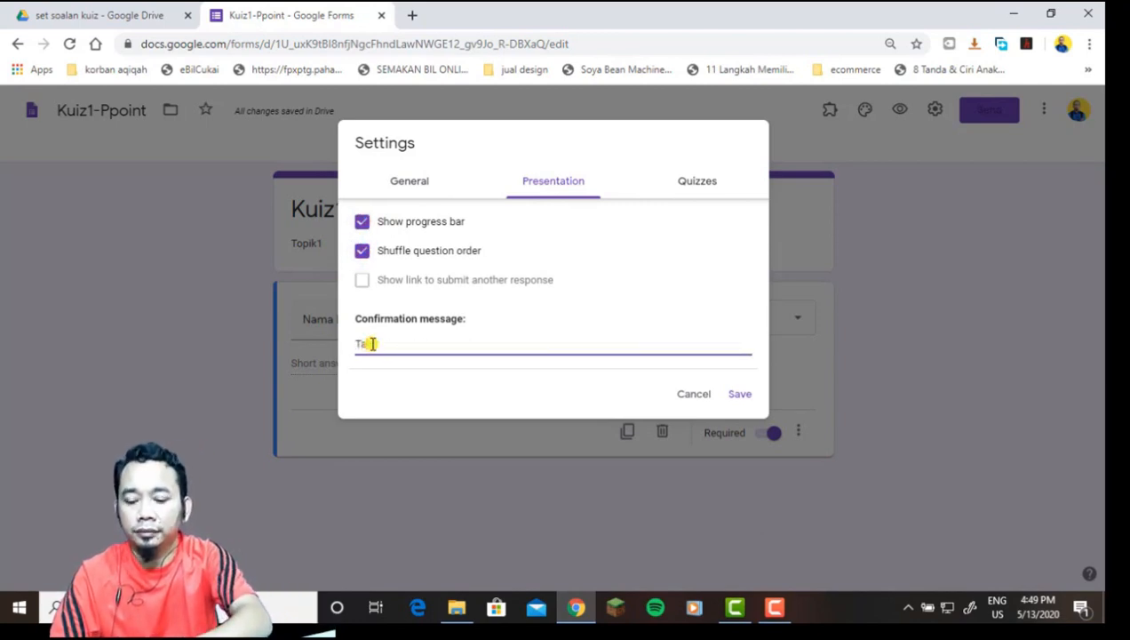
{"action": "type", "text": "hniah"}
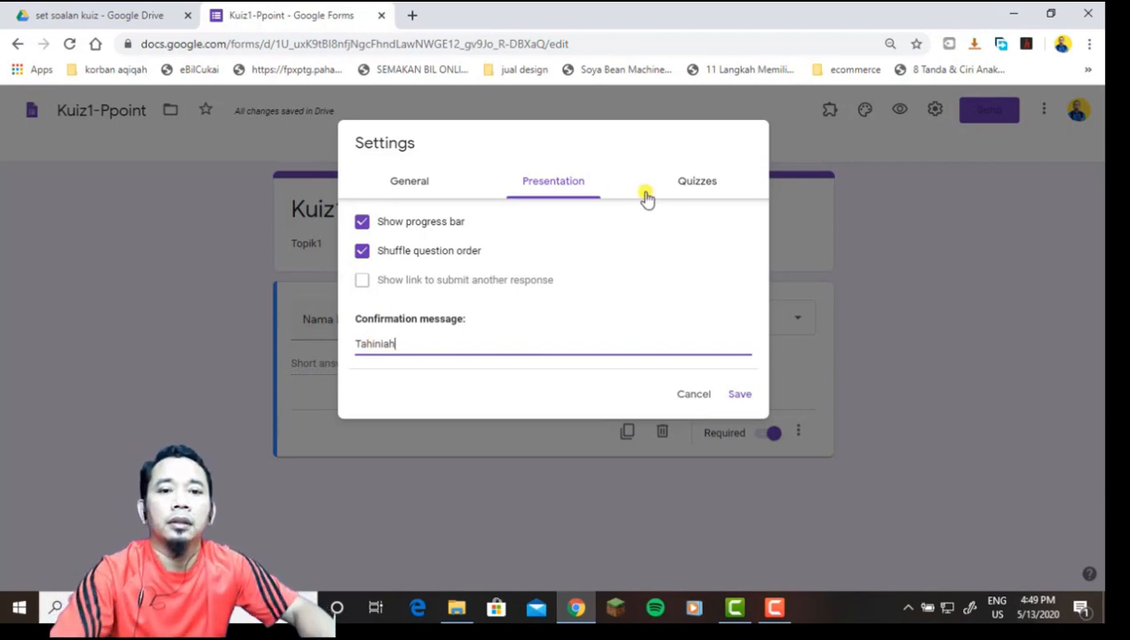
- Make the form a quiz with grades released immediately after each submission, and save the settings
{"action": "left_click", "coordinate": [691, 183]}
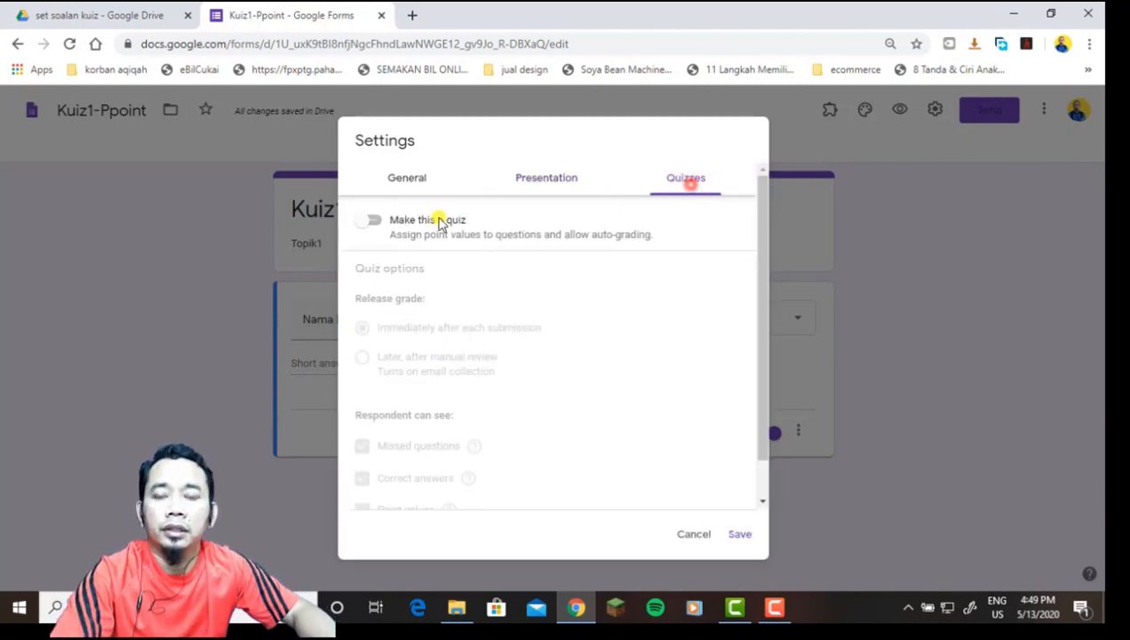
{"action": "left_click", "coordinate": [368, 222]}
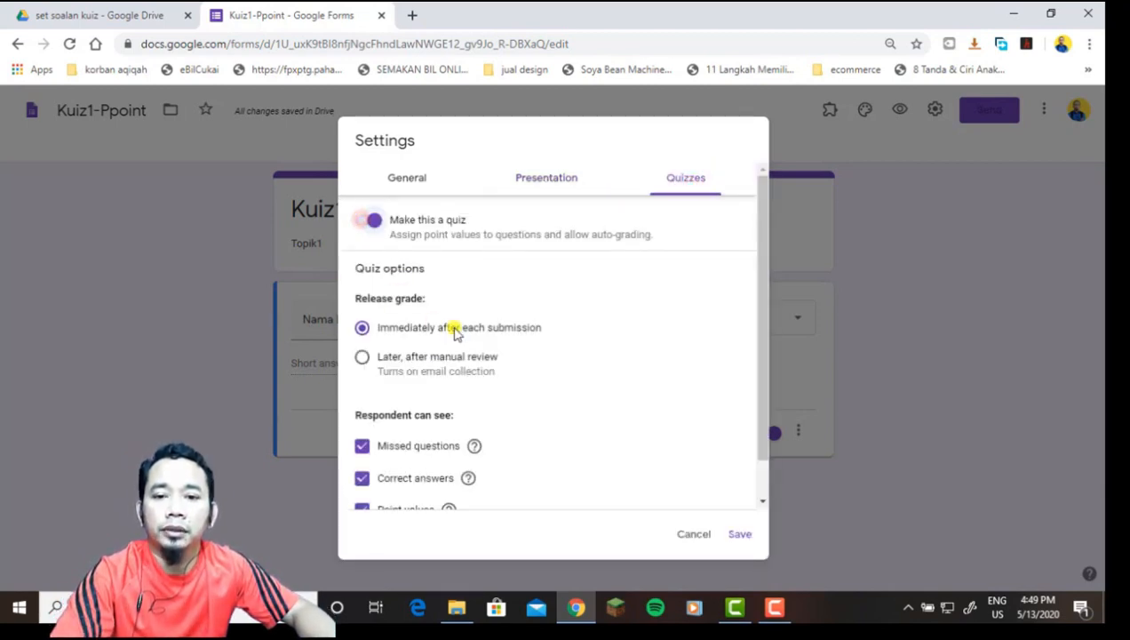
{"action": "scroll", "coordinate": [439, 271], "scroll_direction": "down", "scroll_amount": 1}
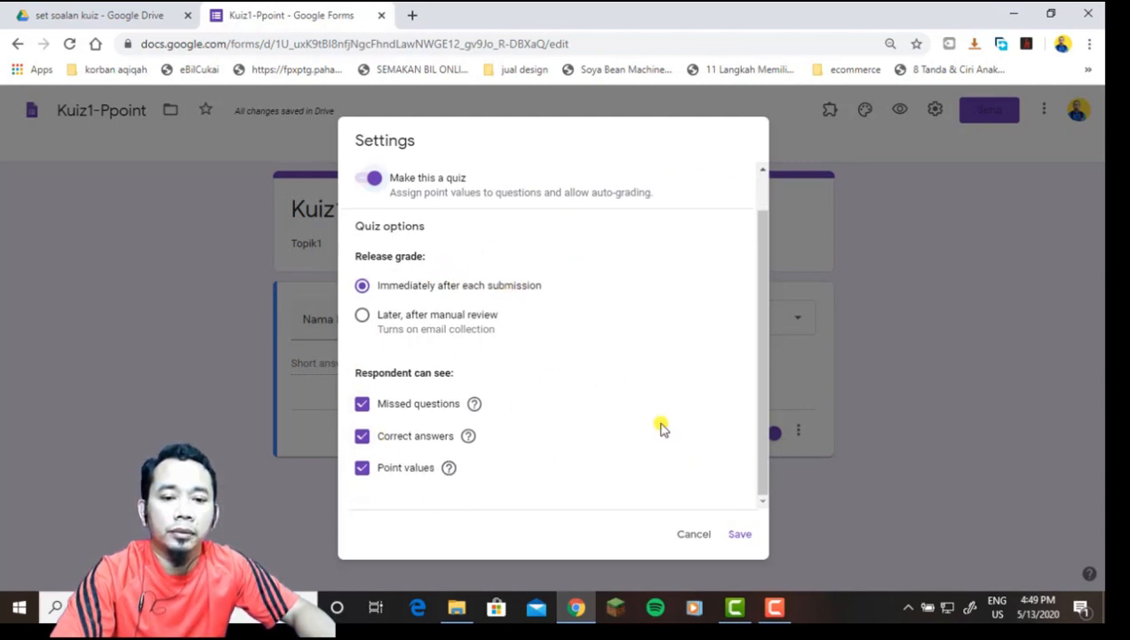
{"action": "left_click", "coordinate": [739, 534]}
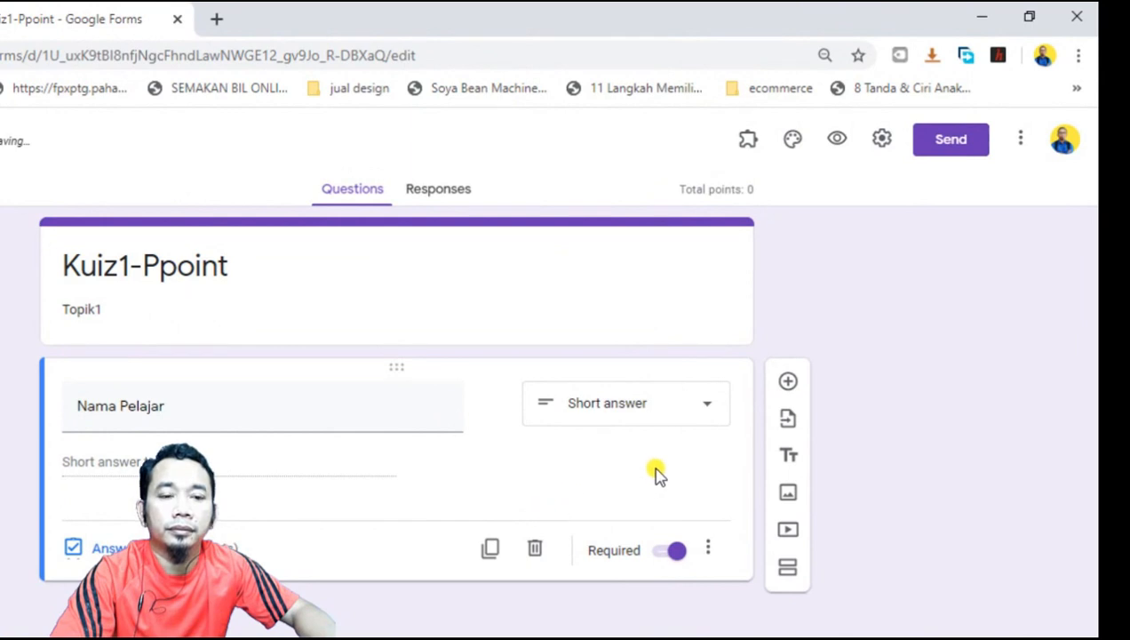
- Start the Form Builder add-on and load the Google Slides presentation "Kuiz1 - Powerpoint" as the import source
{"action": "left_click", "coordinate": [747, 142]}
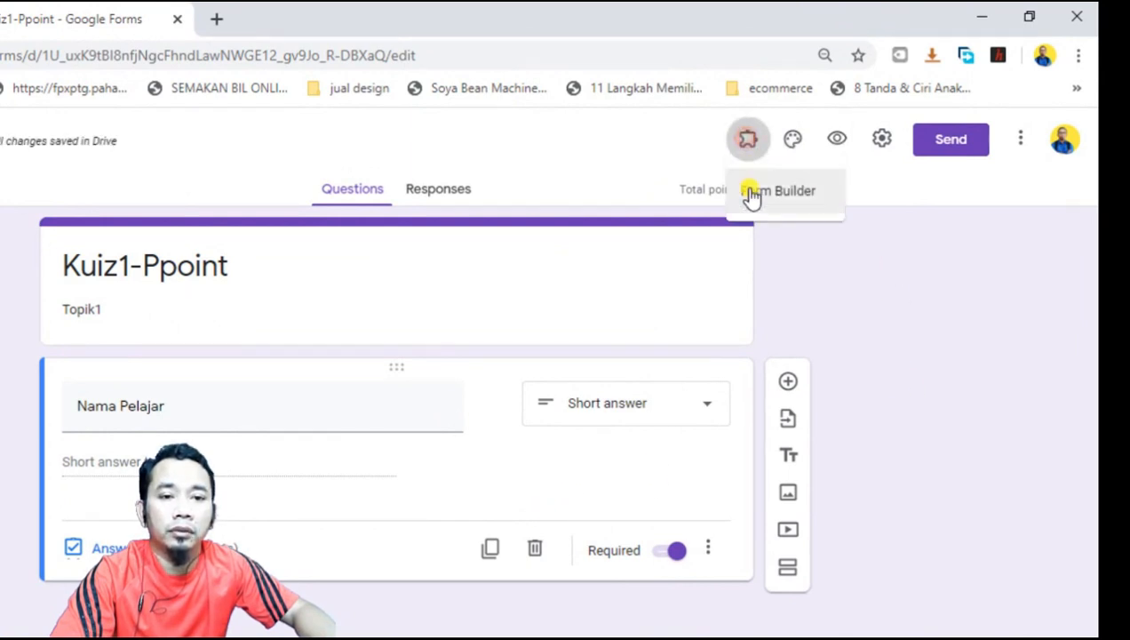
{"action": "left_click", "coordinate": [777, 207]}
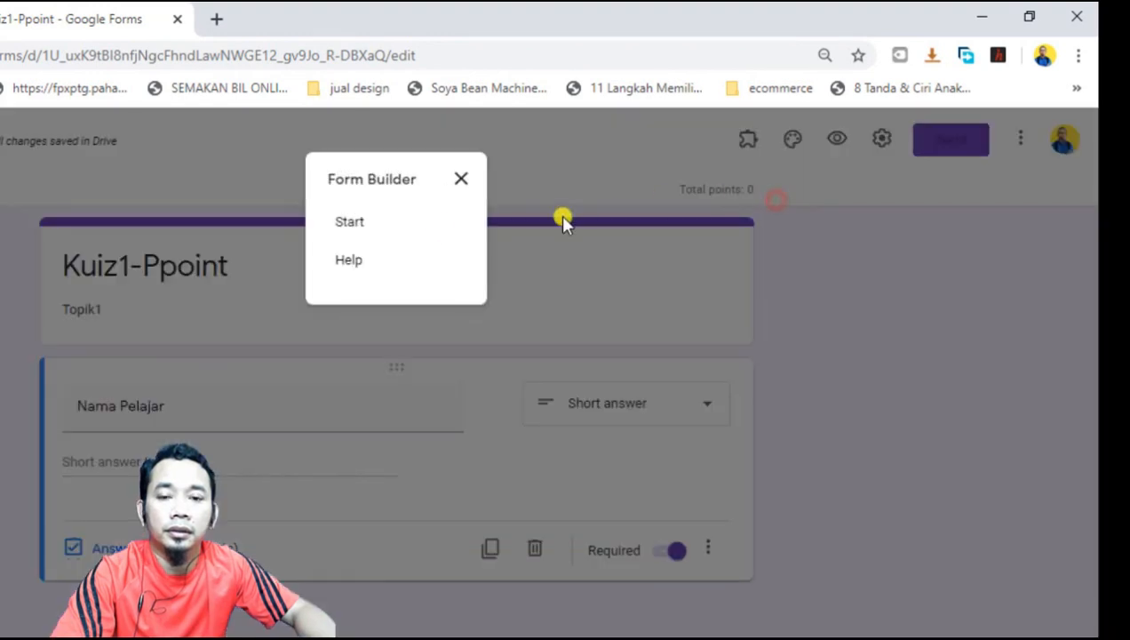
{"action": "left_click", "coordinate": [358, 227]}
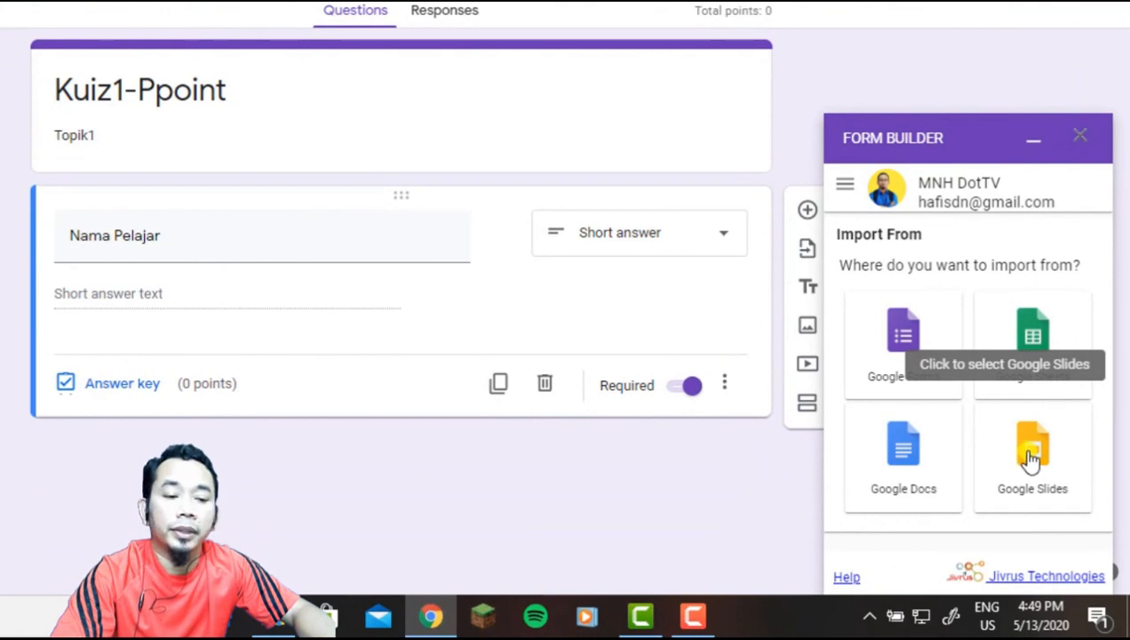
{"action": "left_click", "coordinate": [1039, 457]}
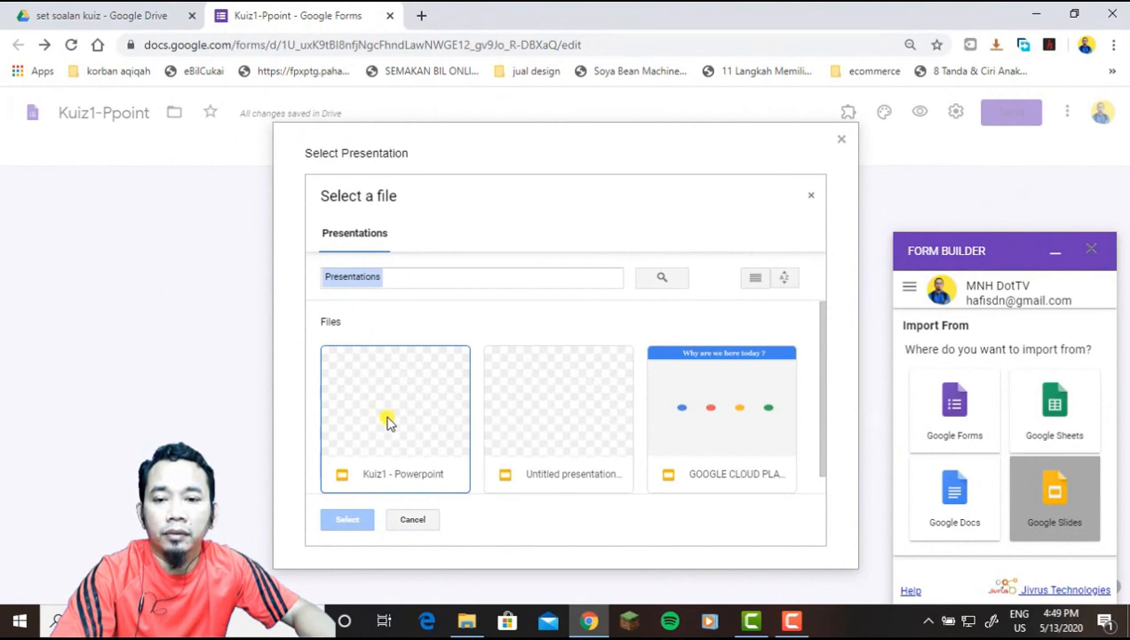
{"action": "left_click", "coordinate": [371, 453]}
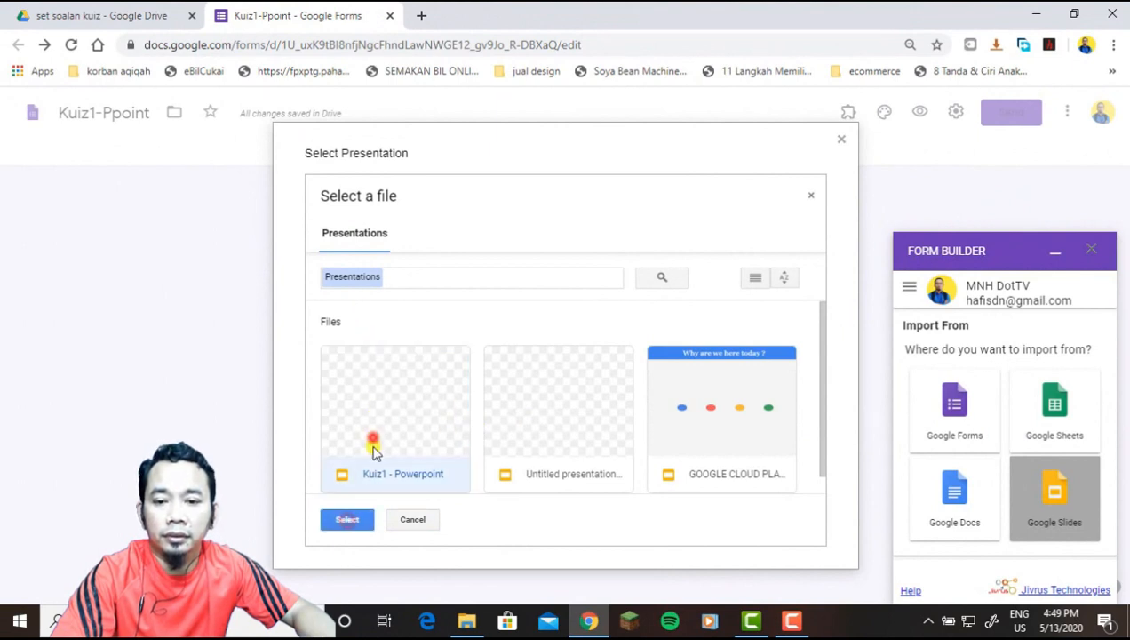
{"action": "left_click", "coordinate": [351, 519]}
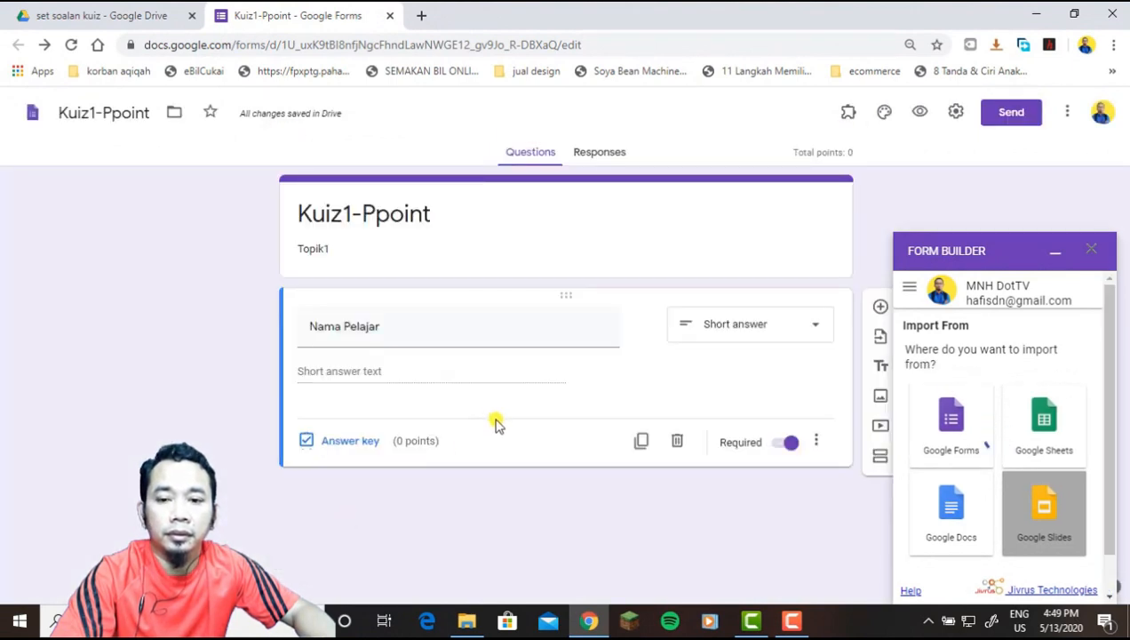
- Import all three multiple-choice questions from the presentation into the form
{"action": "scroll", "coordinate": [989, 430], "scroll_direction": "down", "scroll_amount": 3}
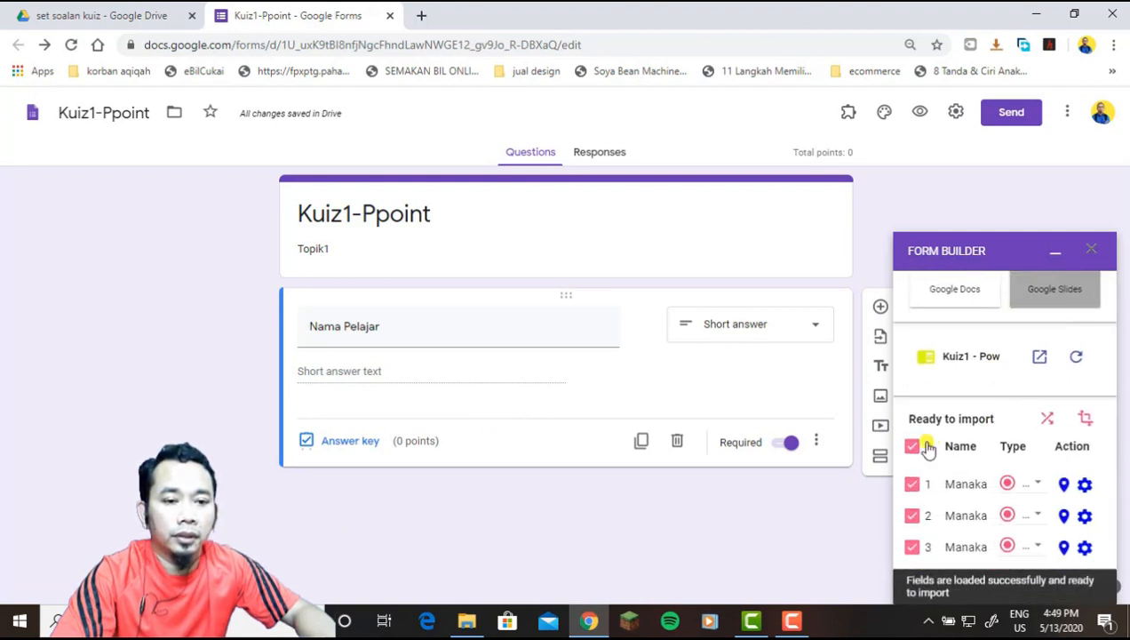
{"action": "scroll", "coordinate": [1008, 432], "scroll_direction": "down", "scroll_amount": 1}
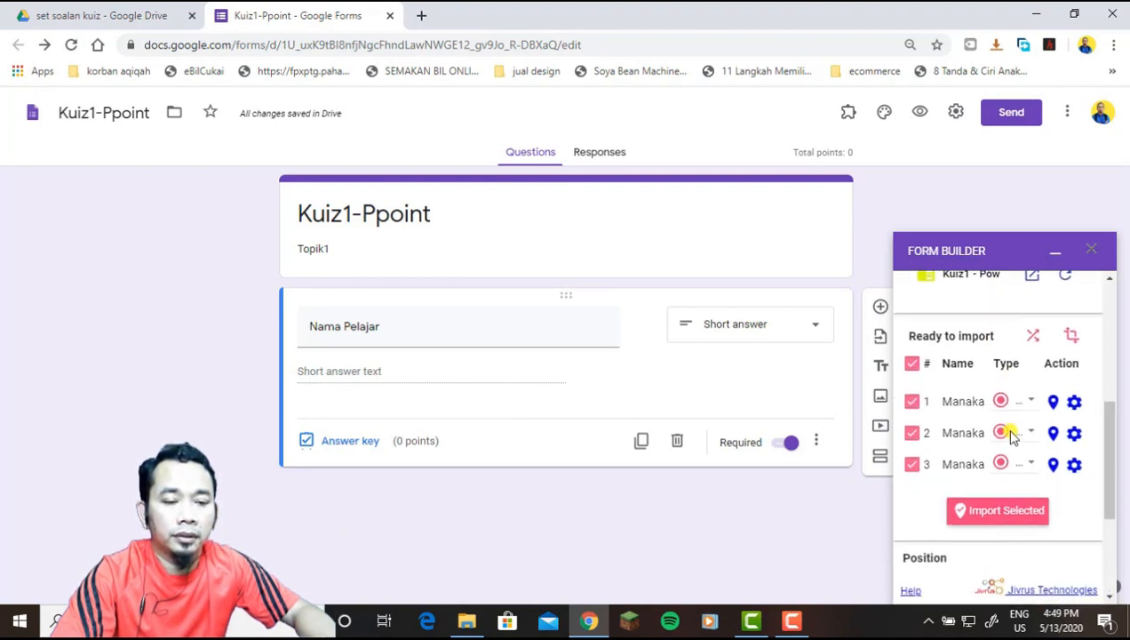
{"action": "left_click", "coordinate": [1070, 337]}
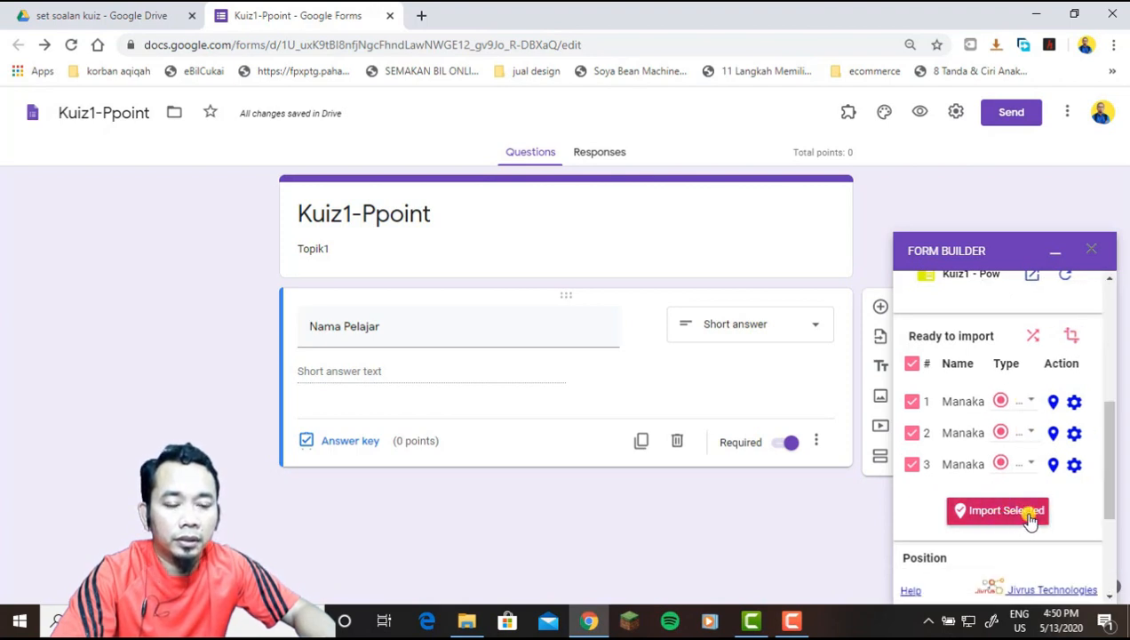
{"action": "left_click", "coordinate": [1017, 520]}
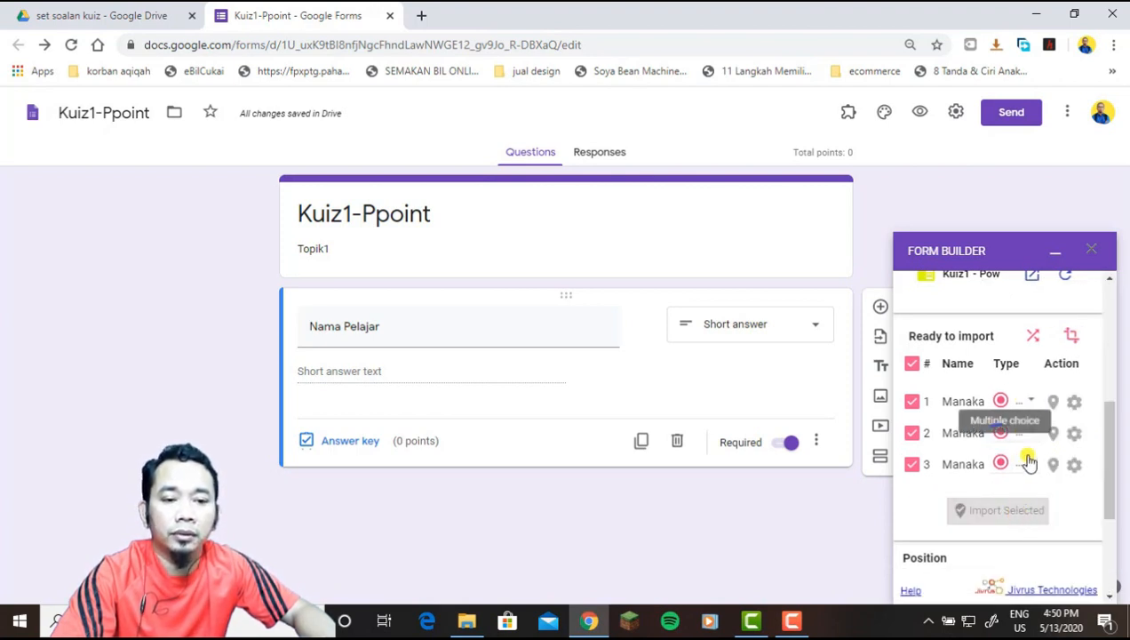
- Set the answer key of the first imported question, on hardware that cannot be upgraded, to "USB port" worth 2 points
{"action": "scroll", "coordinate": [547, 466], "scroll_direction": "down", "scroll_amount": 2}
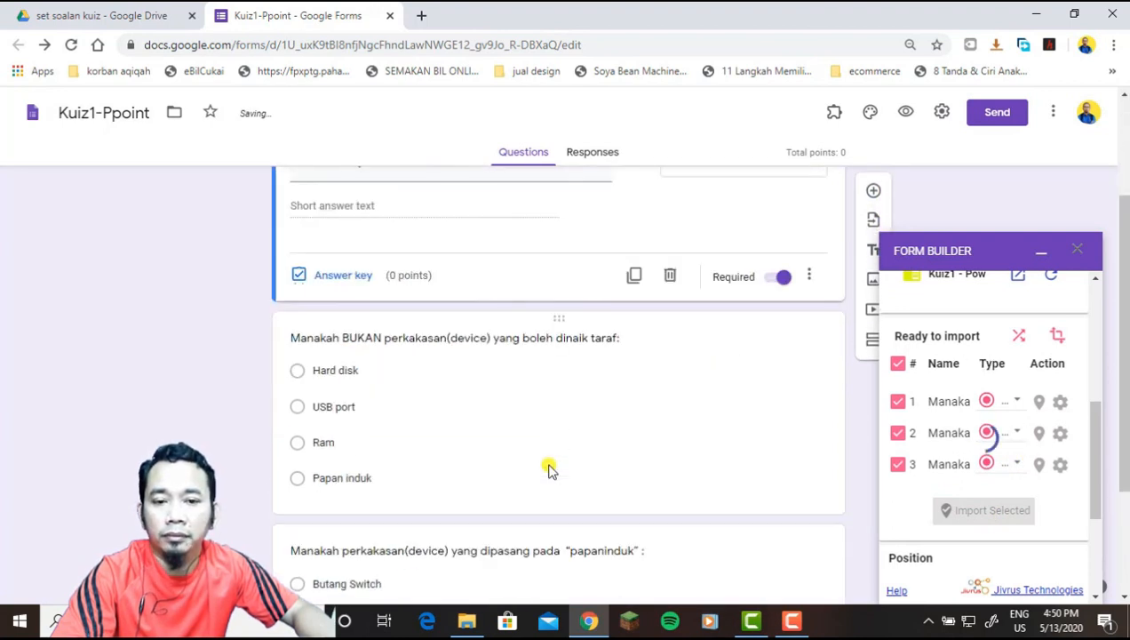
{"action": "scroll", "coordinate": [548, 465], "scroll_direction": "down", "scroll_amount": 2}
{"action": "scroll", "coordinate": [548, 465], "scroll_direction": "up", "scroll_amount": 1}
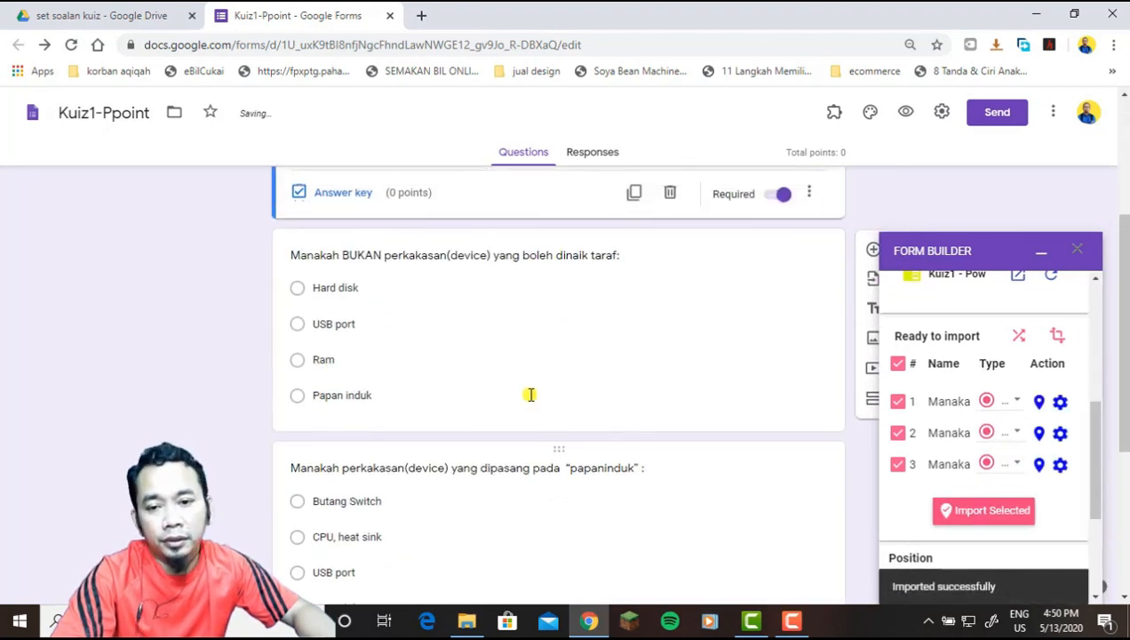
{"action": "left_click", "coordinate": [521, 368]}
{"action": "scroll", "coordinate": [305, 436], "scroll_direction": "down", "scroll_amount": 2}
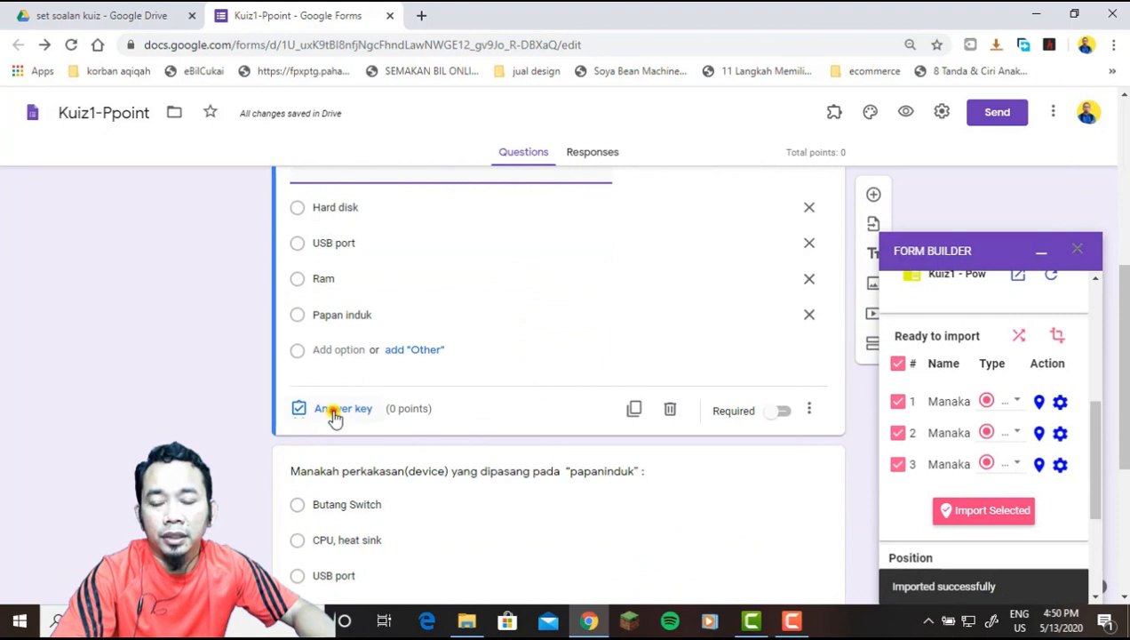
{"action": "left_click", "coordinate": [337, 413]}
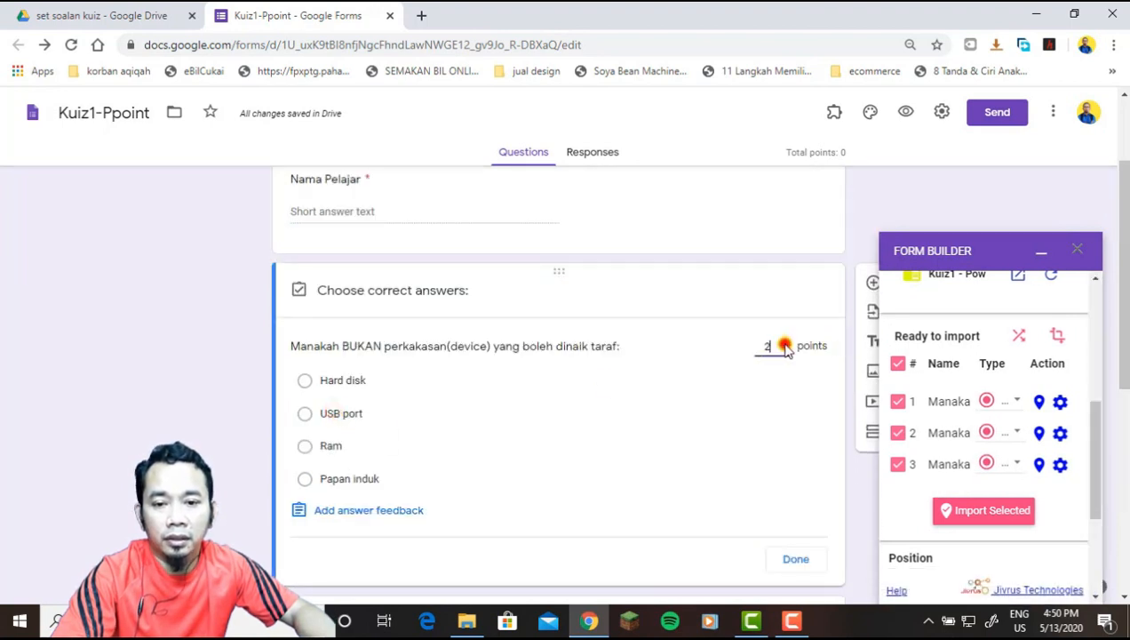
{"action": "left_click", "coordinate": [304, 414]}
- Give the first imported question the feedback "Salah" for incorrect and "Betul" for correct answers, and make it required
{"action": "left_click", "coordinate": [316, 511]}
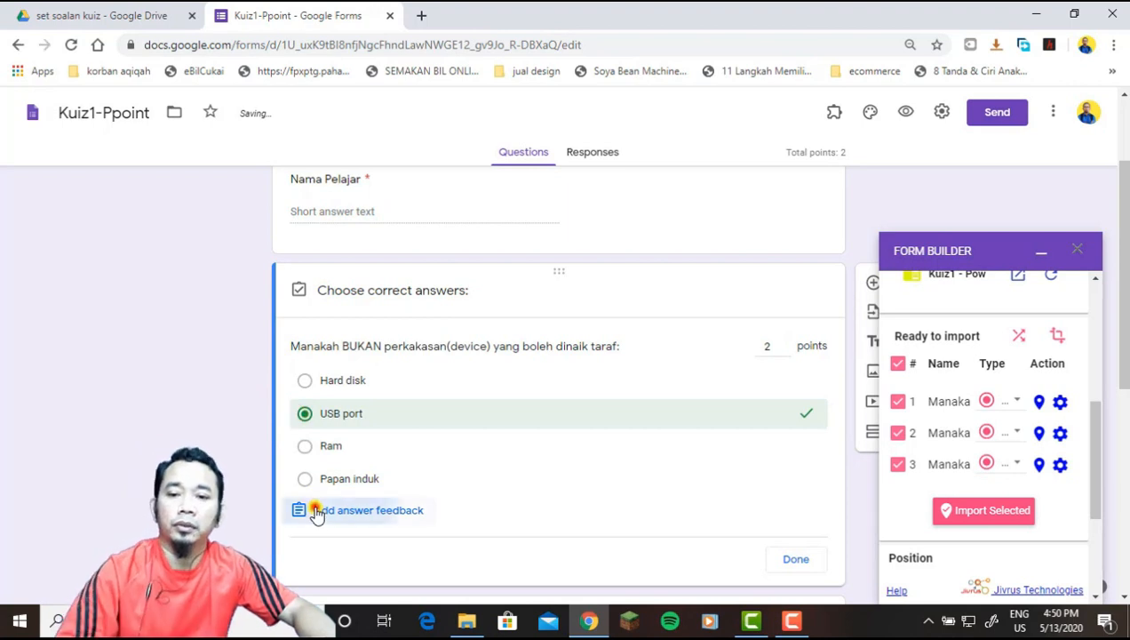
{"action": "left_click", "coordinate": [393, 242]}
{"action": "type", "text": "Sala"}
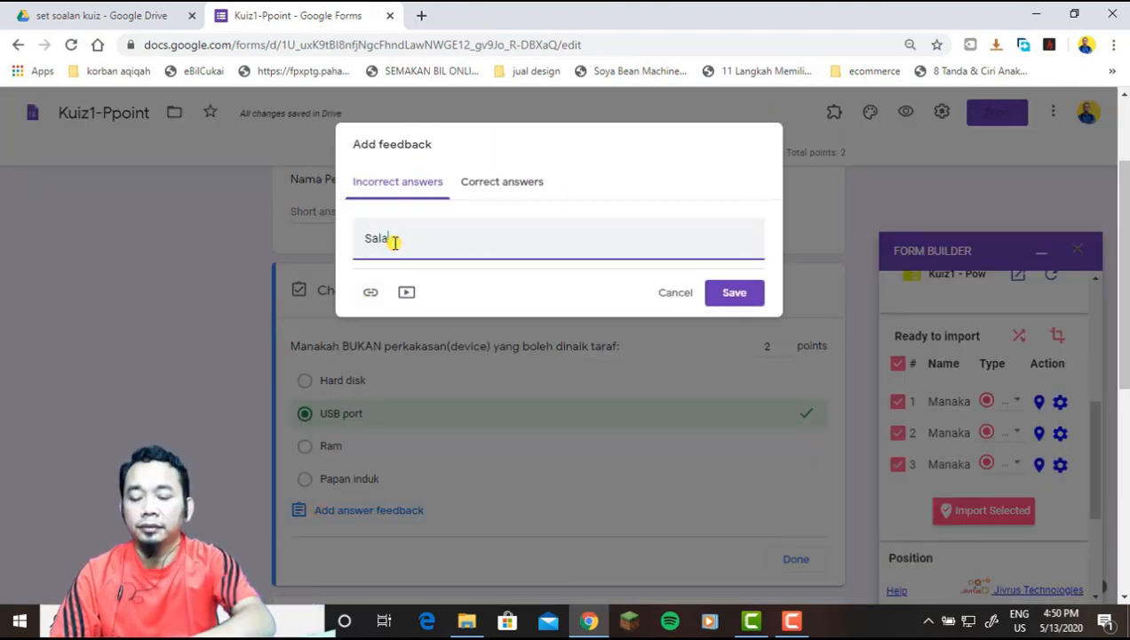
{"action": "type", "text": "h"}
{"action": "left_click", "coordinate": [473, 184]}
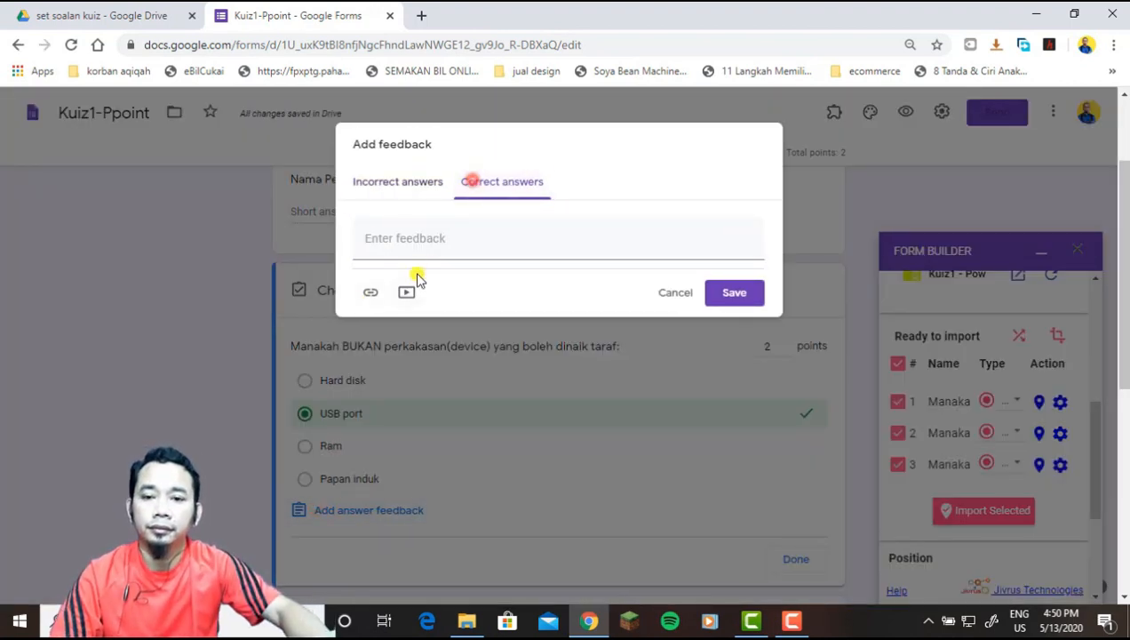
{"action": "type", "text": "Betul"}
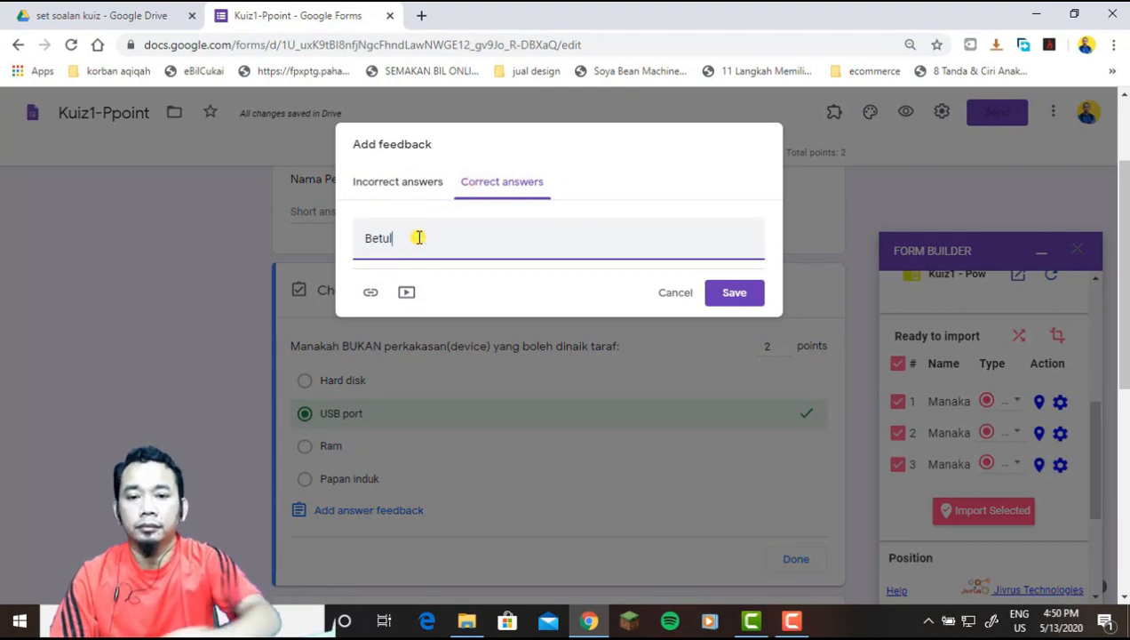
{"action": "left_click", "coordinate": [708, 296]}
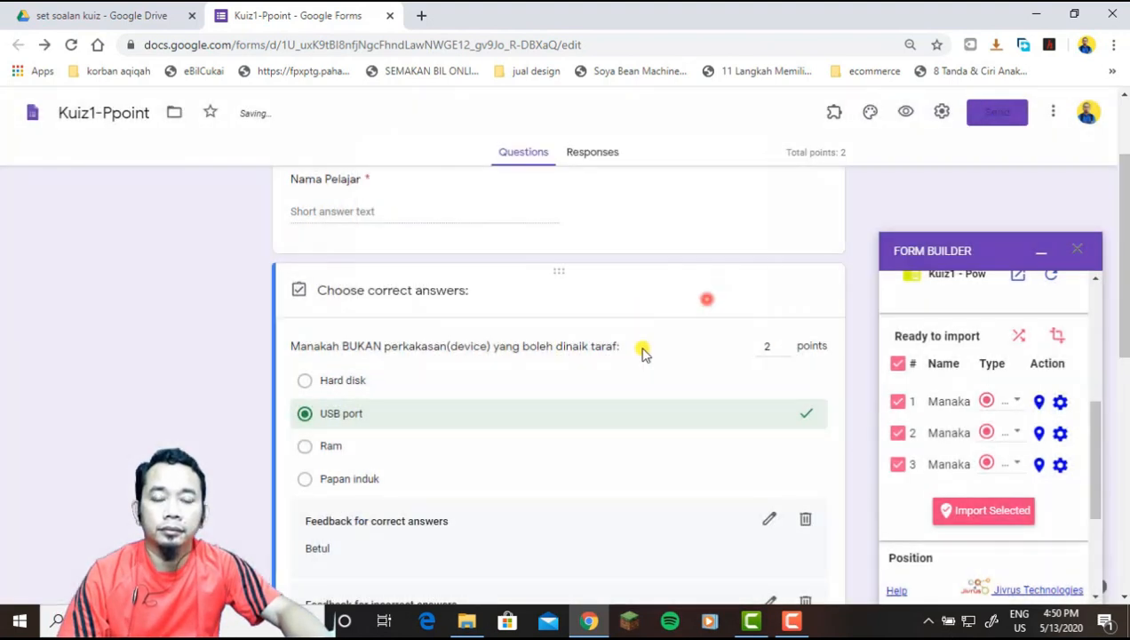
{"action": "scroll", "coordinate": [577, 436], "scroll_direction": "down", "scroll_amount": 2}
{"action": "left_click", "coordinate": [789, 536]}
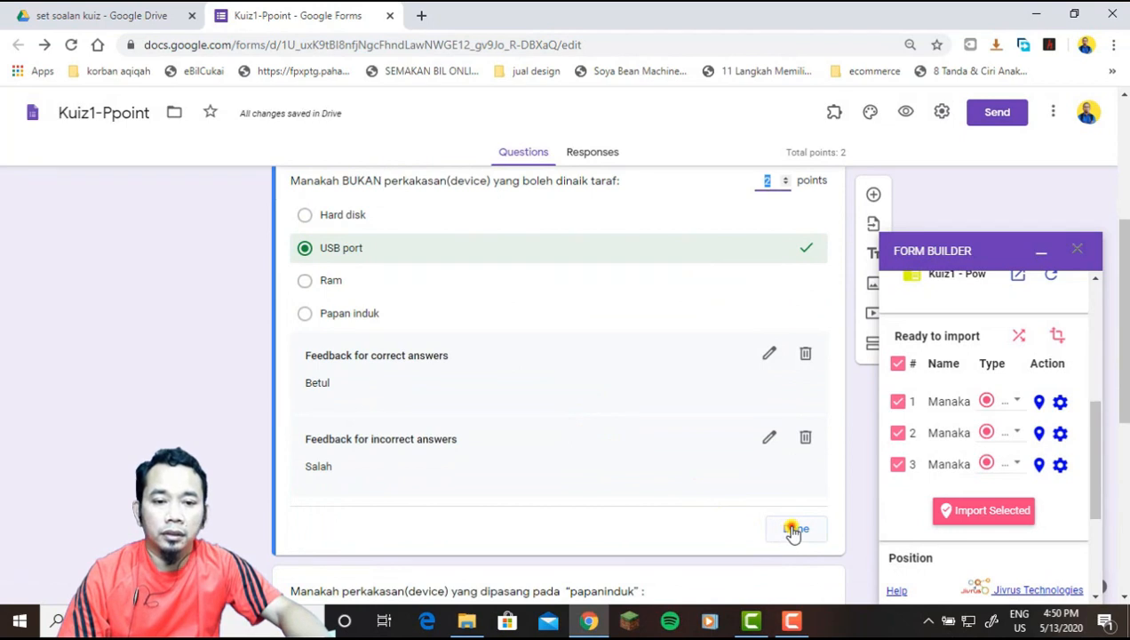
{"action": "left_click", "coordinate": [780, 400]}
- Set the answer key of the "papaninduk" question to "CPU, heat sink" worth 2 points
{"action": "scroll", "coordinate": [737, 426], "scroll_direction": "down", "scroll_amount": 2}
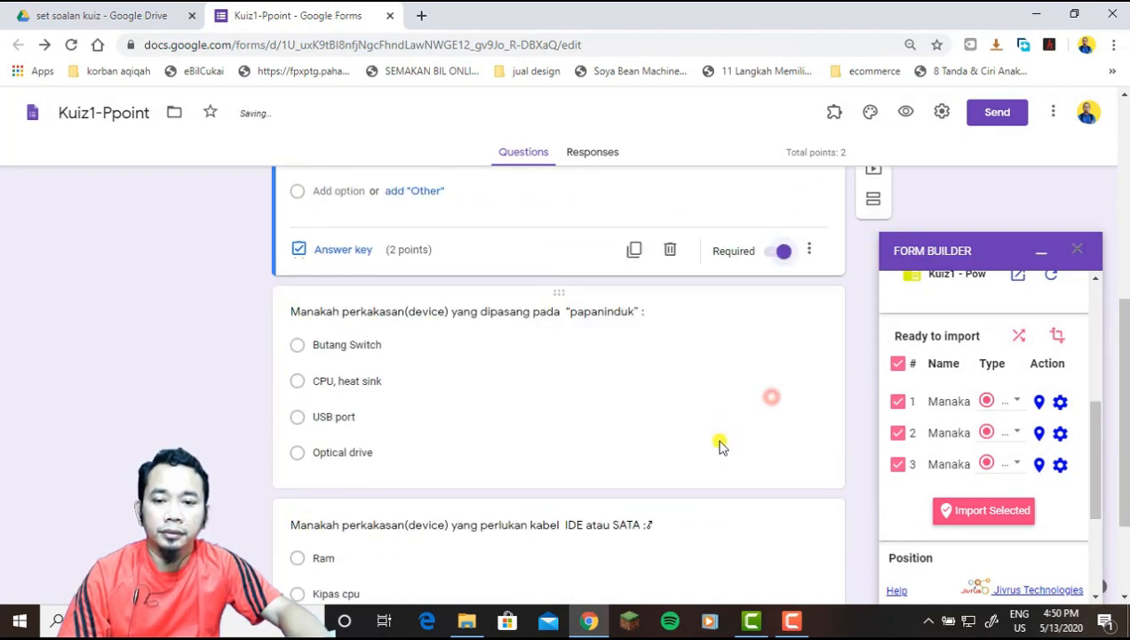
{"action": "left_click", "coordinate": [362, 408]}
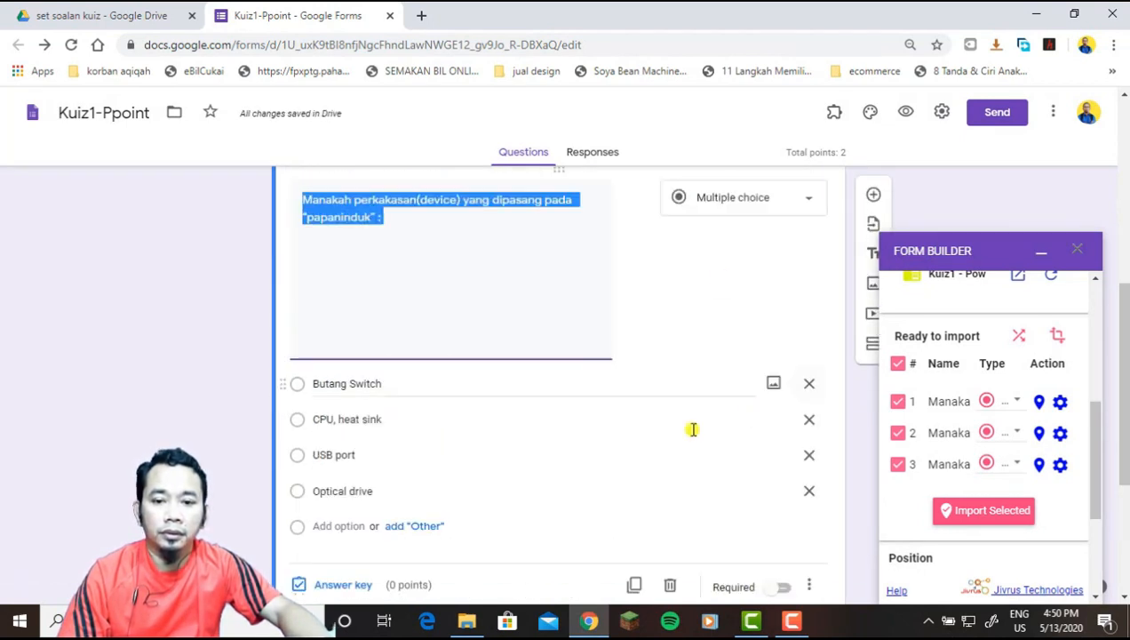
{"action": "left_click", "coordinate": [326, 584]}
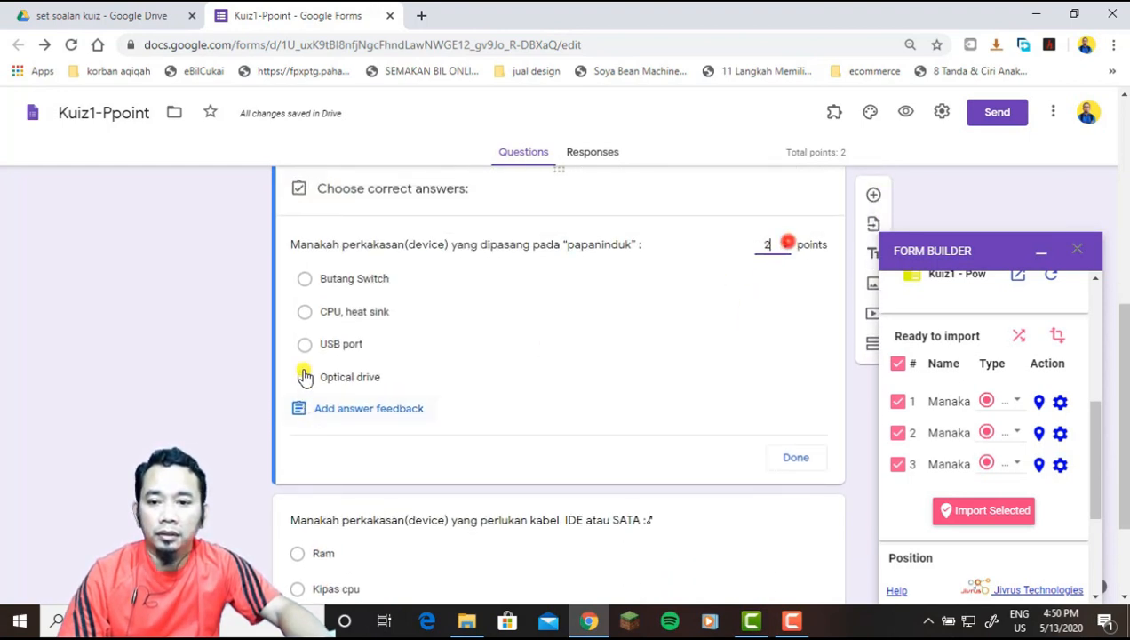
{"action": "left_click", "coordinate": [305, 312]}
- Add the feedback "Salah" for incorrect and "Betul" for correct answers to the "papaninduk" question and finish its answer key
{"action": "left_click", "coordinate": [338, 406]}
{"action": "left_click", "coordinate": [380, 241]}
{"action": "type", "text": "Salah"}
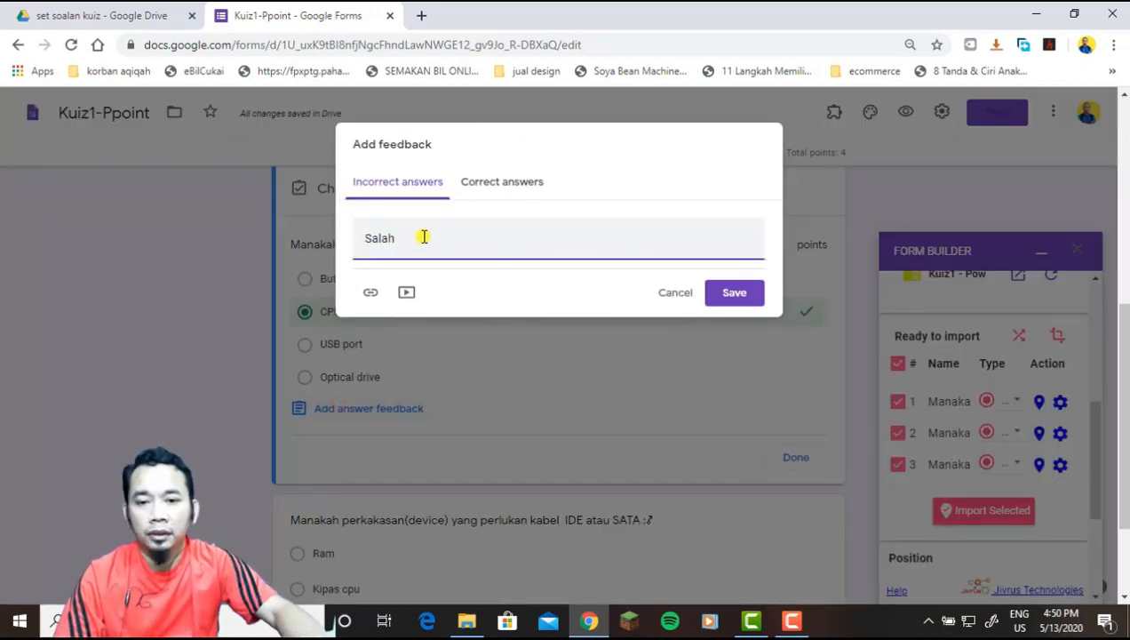
{"action": "left_click", "coordinate": [469, 187]}
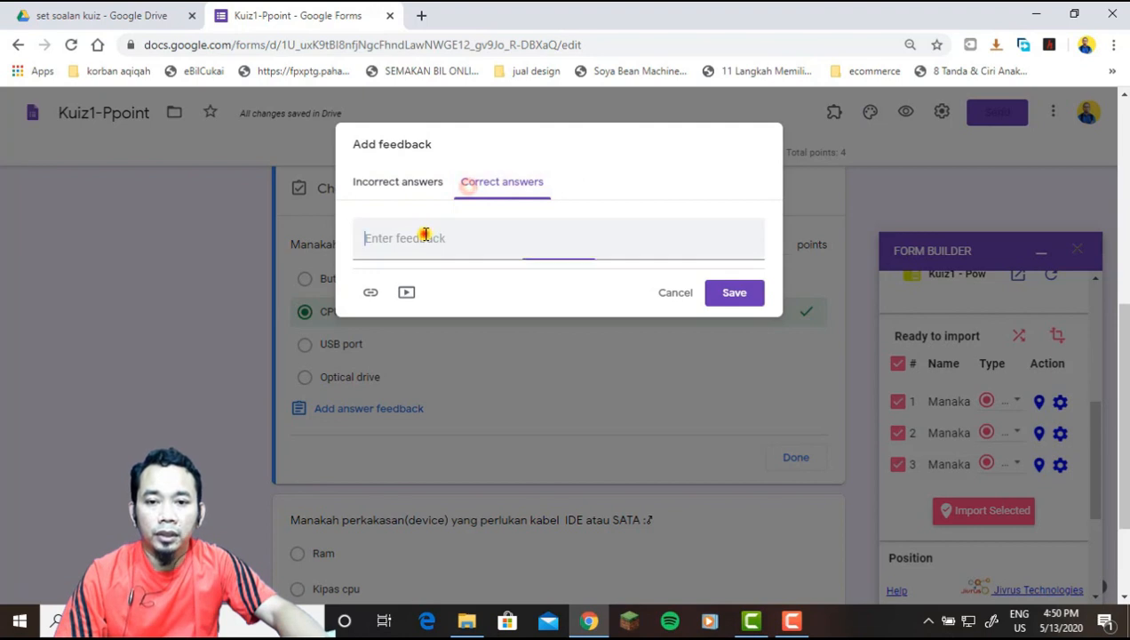
{"action": "left_click", "coordinate": [425, 235]}
{"action": "type", "text": "Betul"}
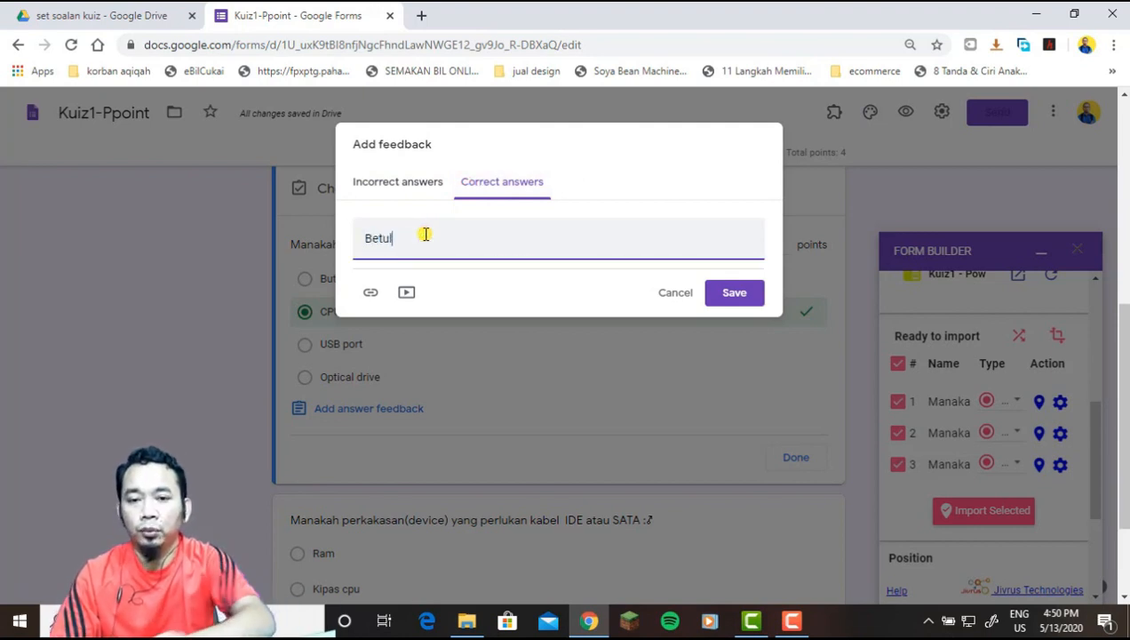
{"action": "left_click", "coordinate": [741, 294]}
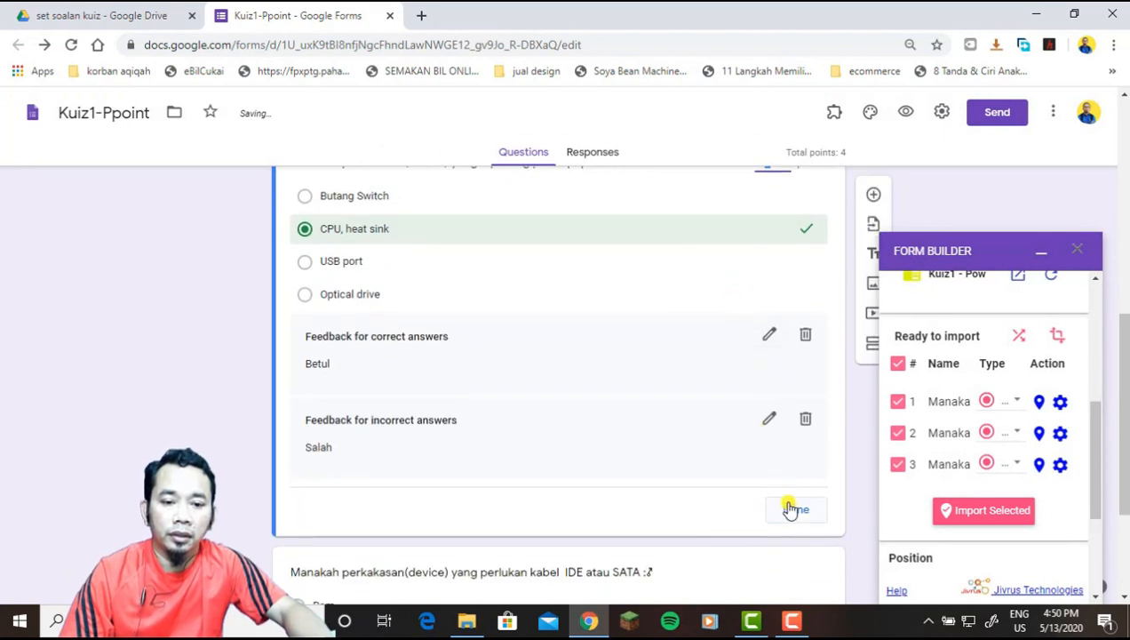
{"action": "left_click", "coordinate": [789, 508]}
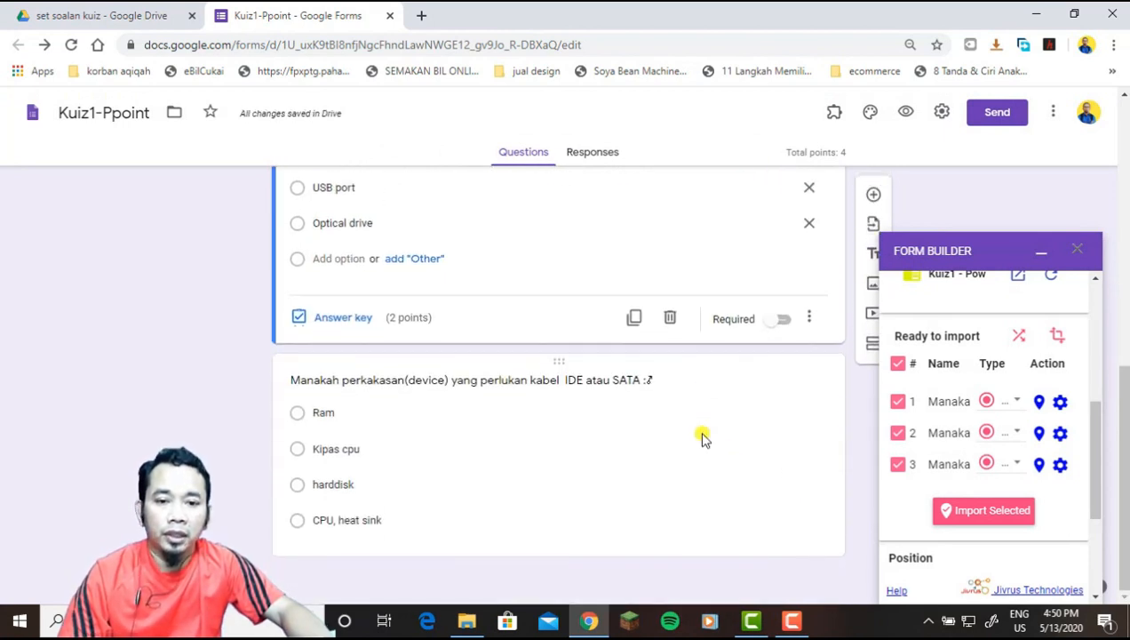
- Set the answer key of the IDE or SATA cable question to "harddisk" worth 2 points
{"action": "left_click", "coordinate": [587, 457]}
{"action": "scroll", "coordinate": [568, 463], "scroll_direction": "down", "scroll_amount": 2}
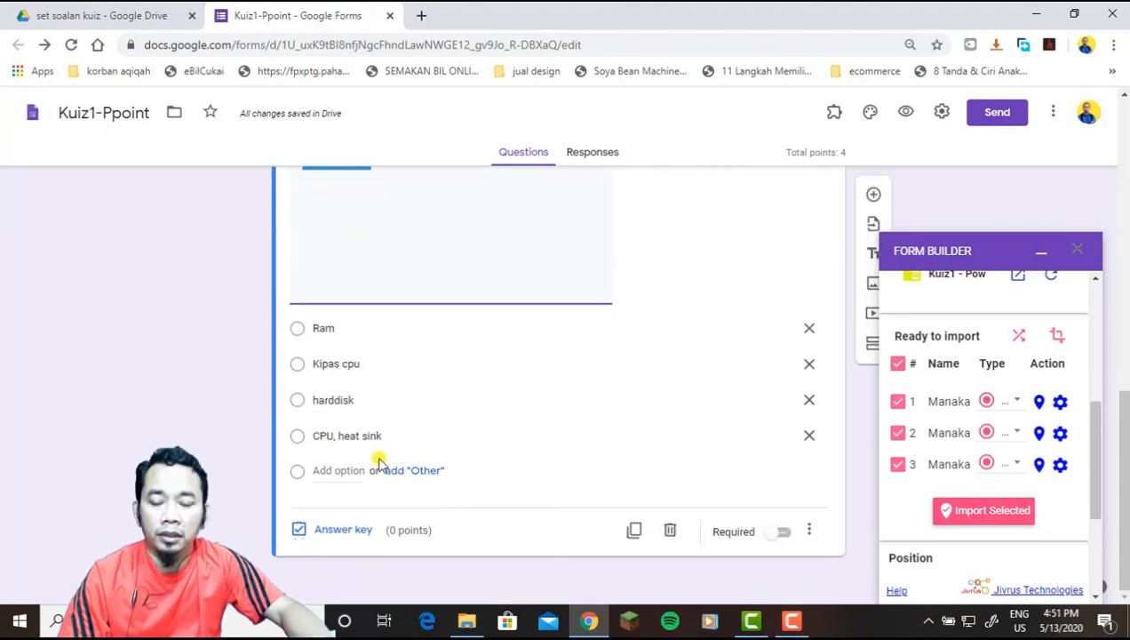
{"action": "left_click", "coordinate": [345, 530]}
{"action": "left_click", "coordinate": [783, 317]}
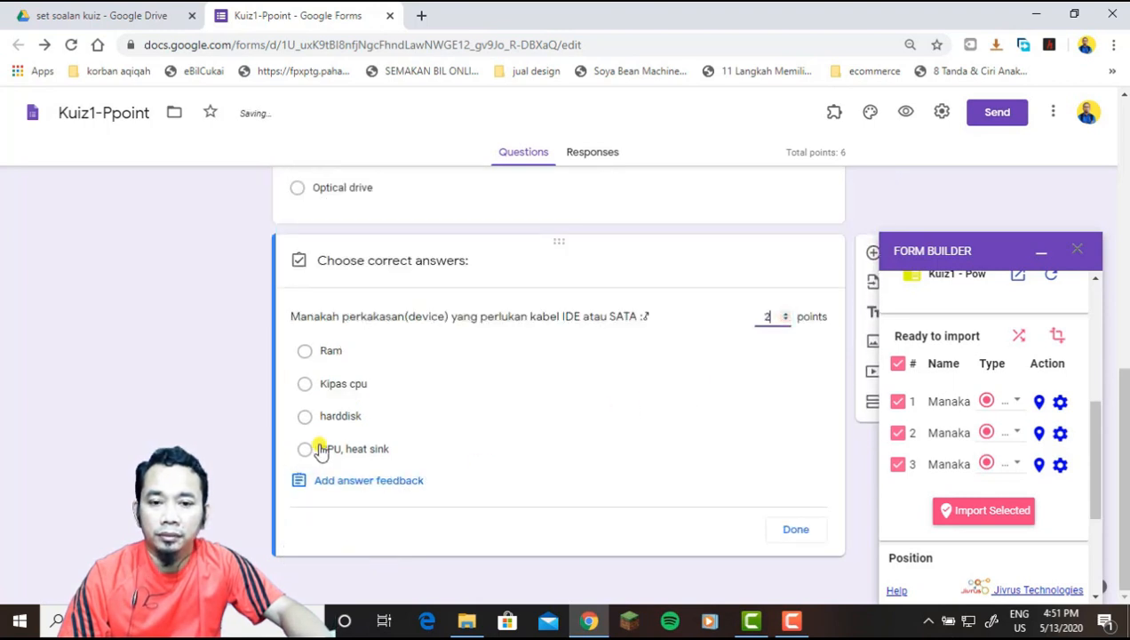
{"action": "left_click", "coordinate": [306, 415]}
- Give the IDE or SATA cable question the feedback "Salah" for incorrect and "Betul" for correct answers, and make it required
{"action": "left_click", "coordinate": [321, 479]}
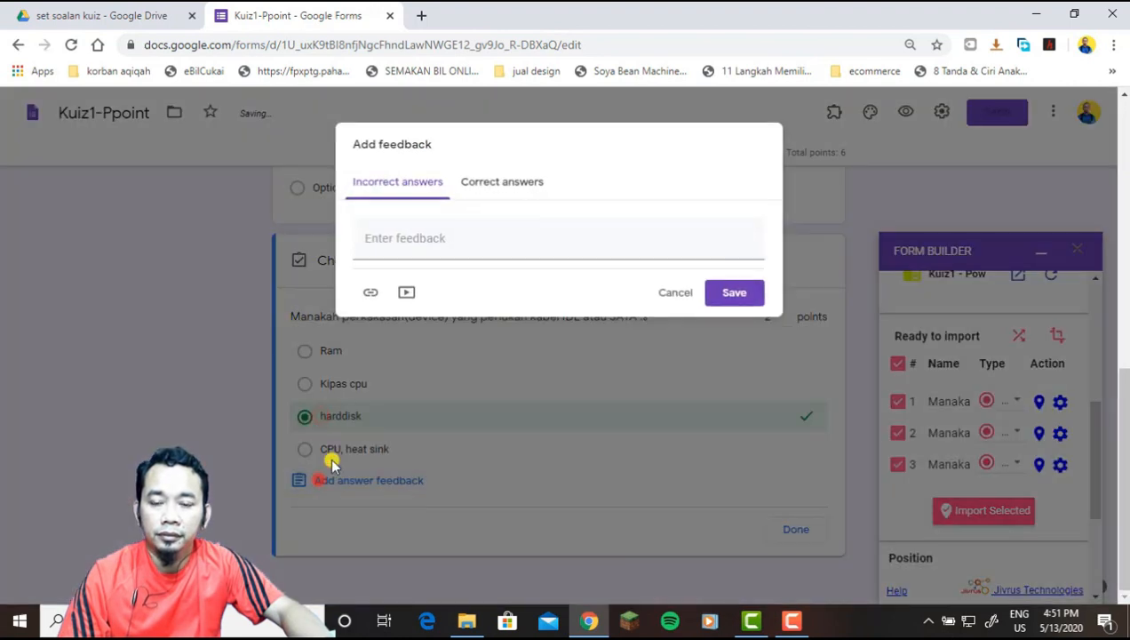
{"action": "type", "text": "Salah"}
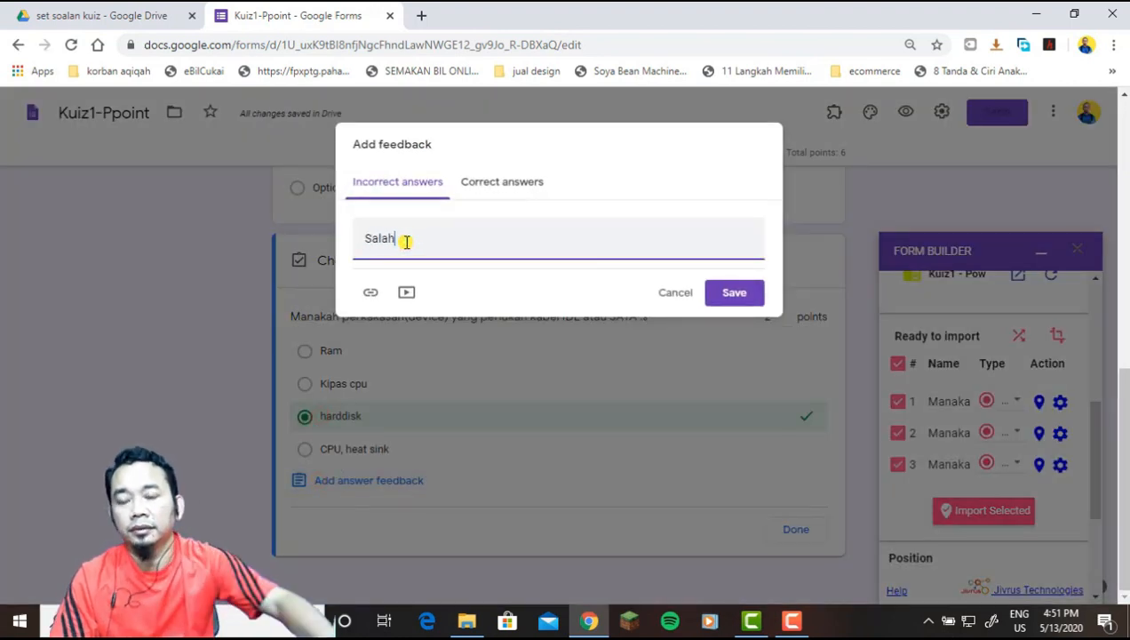
{"action": "left_click", "coordinate": [502, 183]}
{"action": "left_click", "coordinate": [436, 248]}
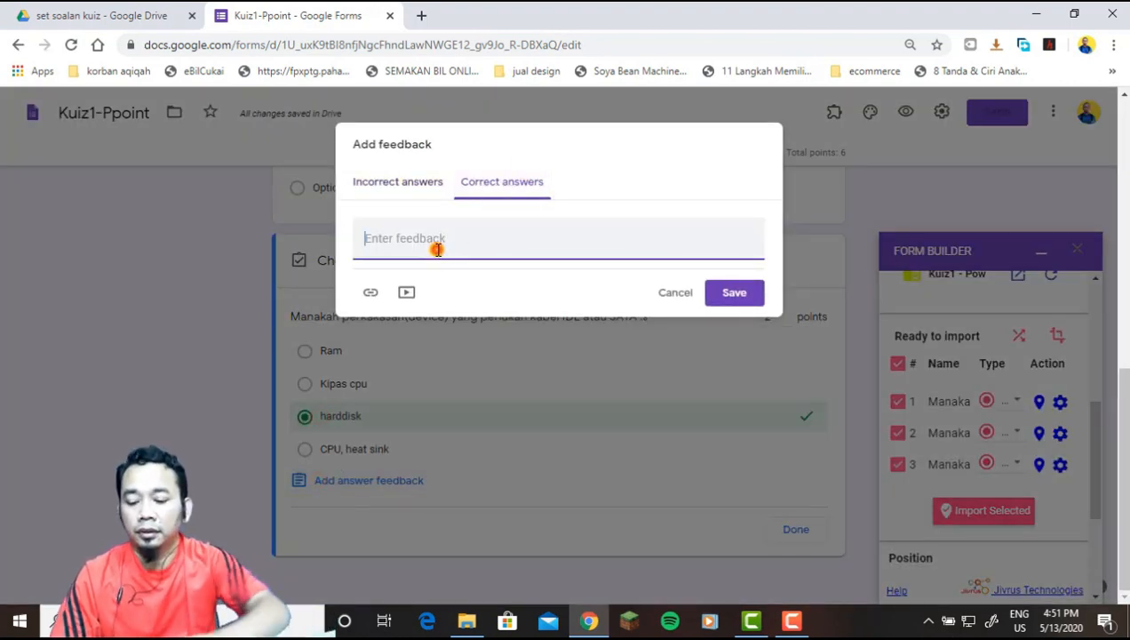
{"action": "type", "text": "Betul"}
{"action": "left_click", "coordinate": [731, 295]}
{"action": "left_click", "coordinate": [794, 529]}
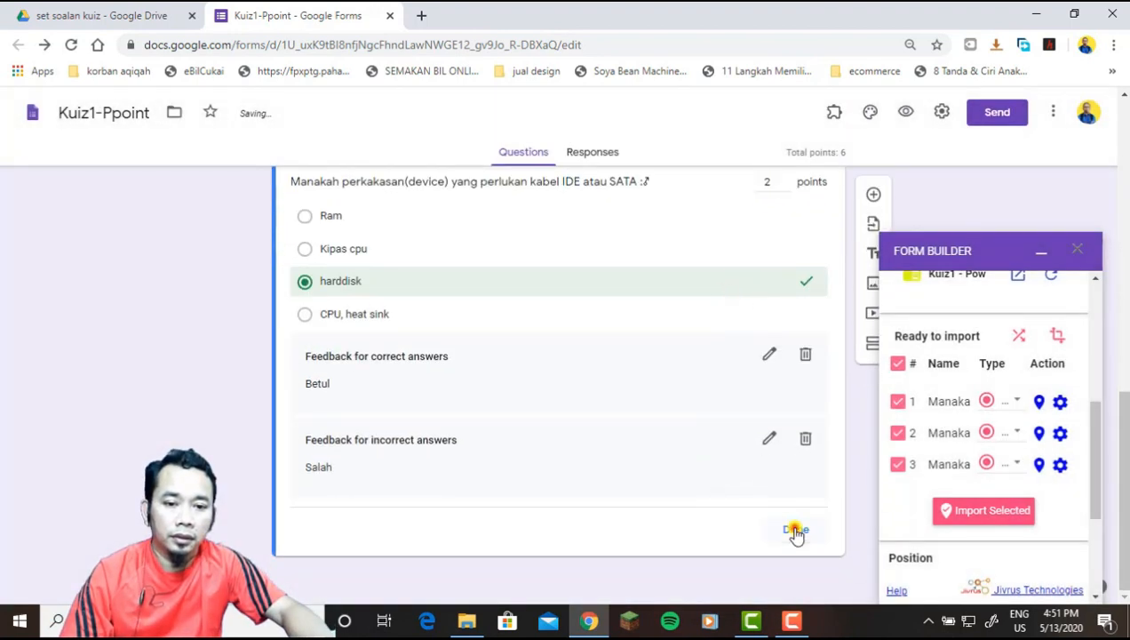
{"action": "left_click", "coordinate": [767, 547]}
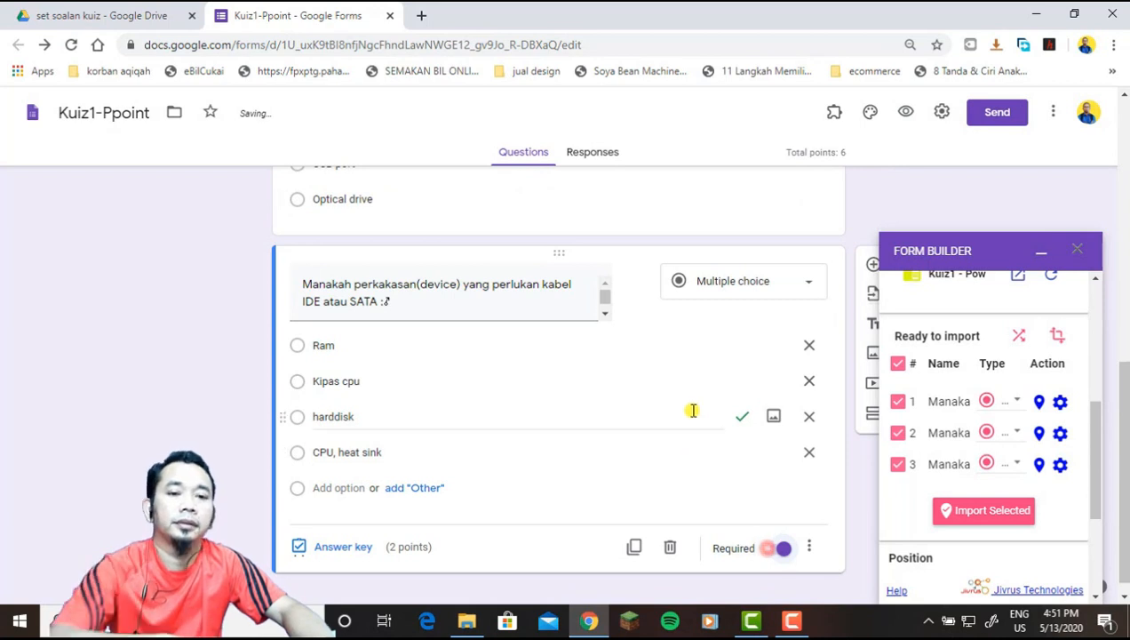
- Minimize the Form Builder add-on and go back through the questions to "Nama Pelajar" at the start of the form
{"action": "left_click", "coordinate": [1041, 252]}
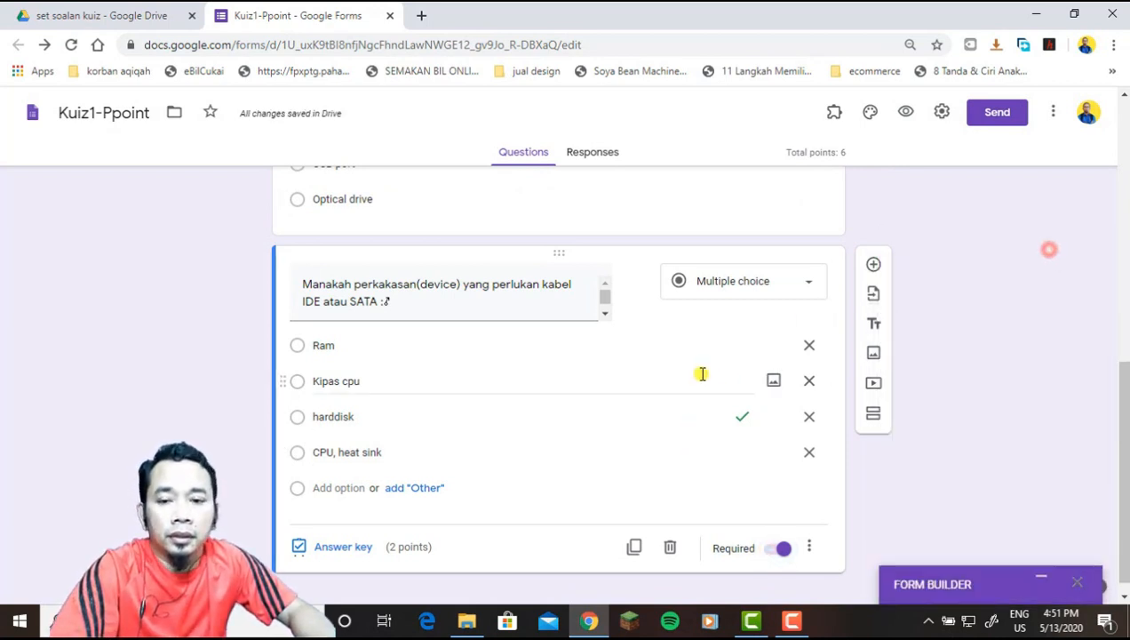
{"action": "scroll", "coordinate": [701, 373], "scroll_direction": "up", "scroll_amount": 5}
{"action": "left_click", "coordinate": [704, 358]}
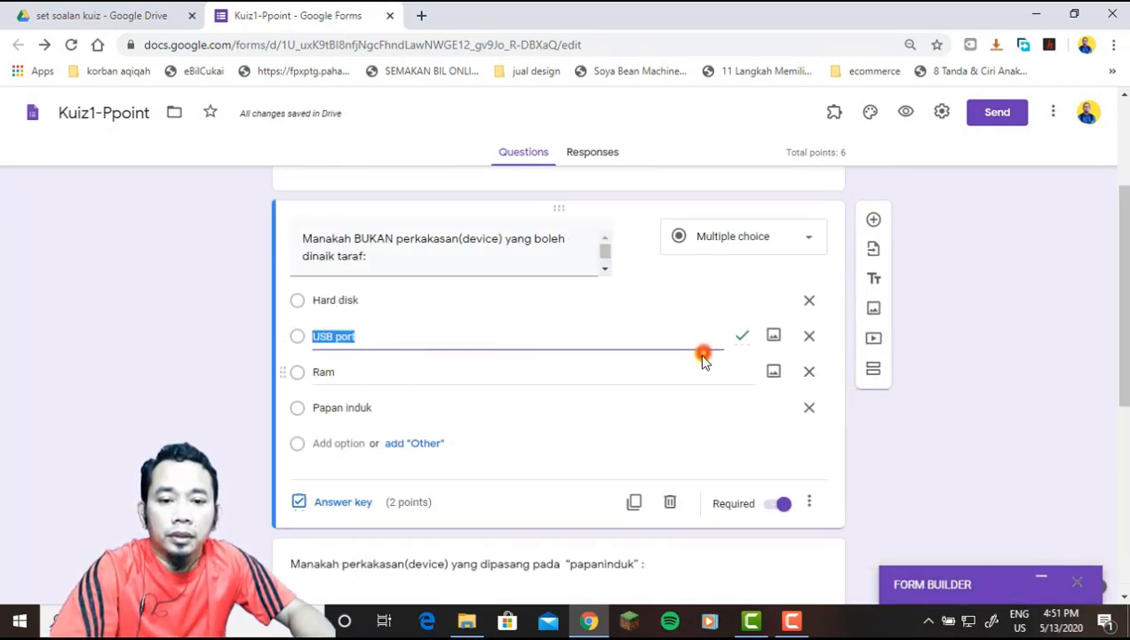
{"action": "scroll", "coordinate": [701, 358], "scroll_direction": "up", "scroll_amount": 2}
{"action": "left_click", "coordinate": [701, 351]}
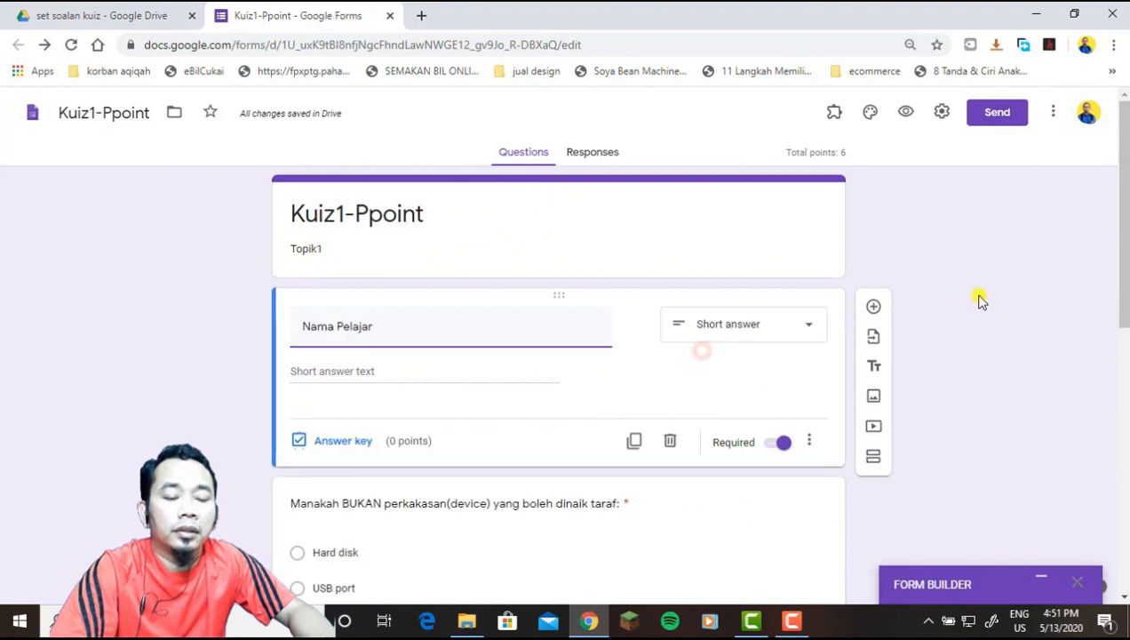
- Open the form's sending options and generate a shortened link for sharing the quiz
{"action": "left_click", "coordinate": [977, 117]}
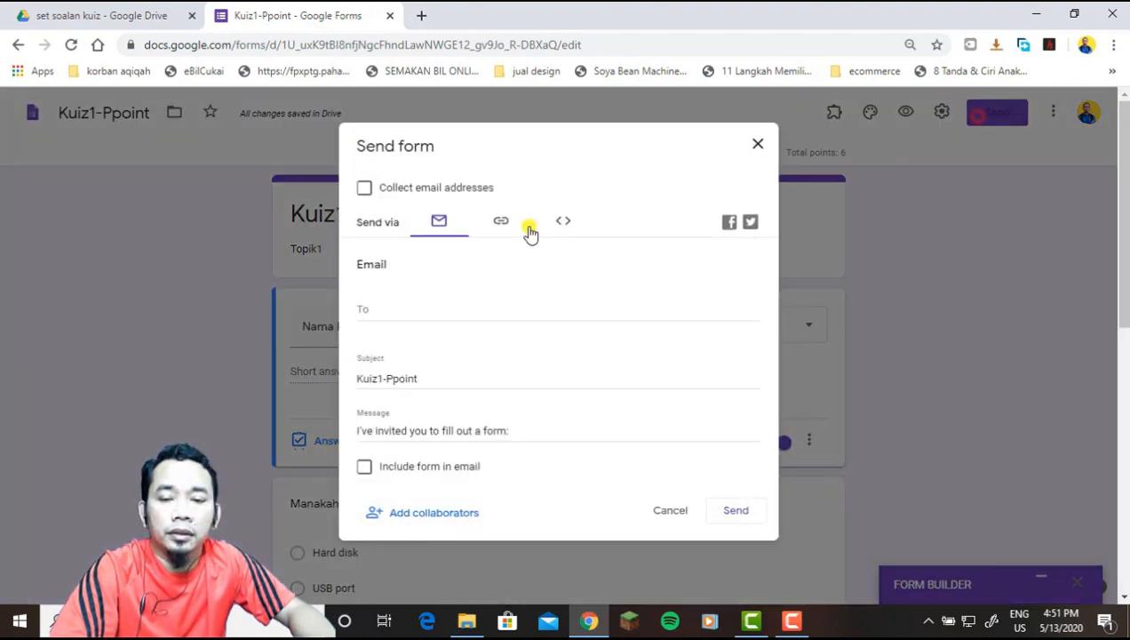
{"action": "left_click", "coordinate": [501, 224]}
{"action": "left_click", "coordinate": [364, 317]}
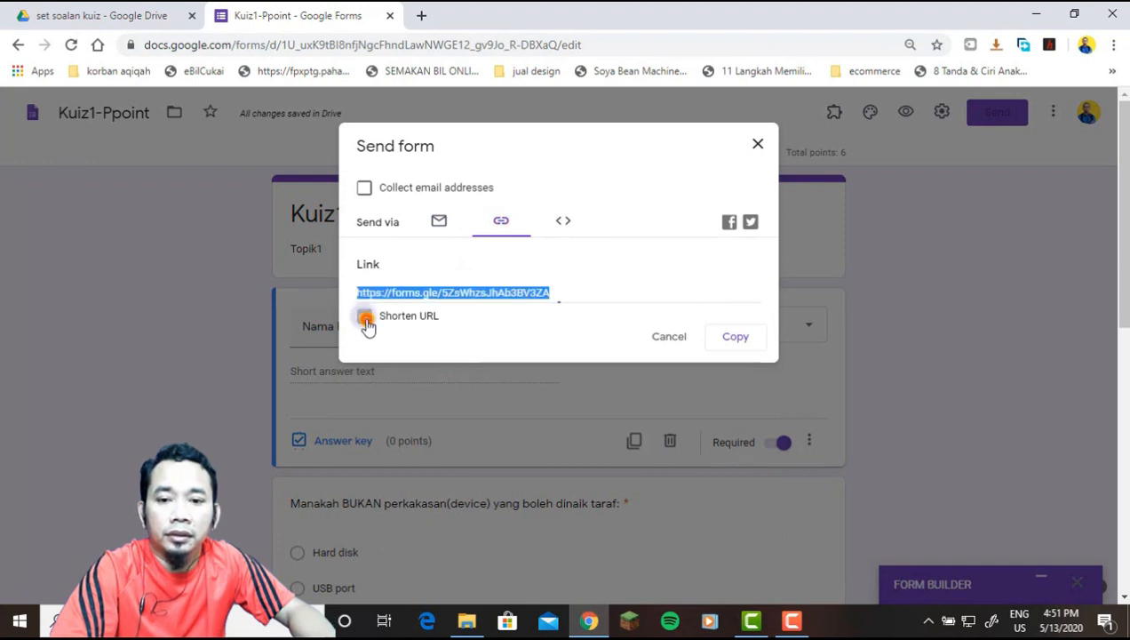